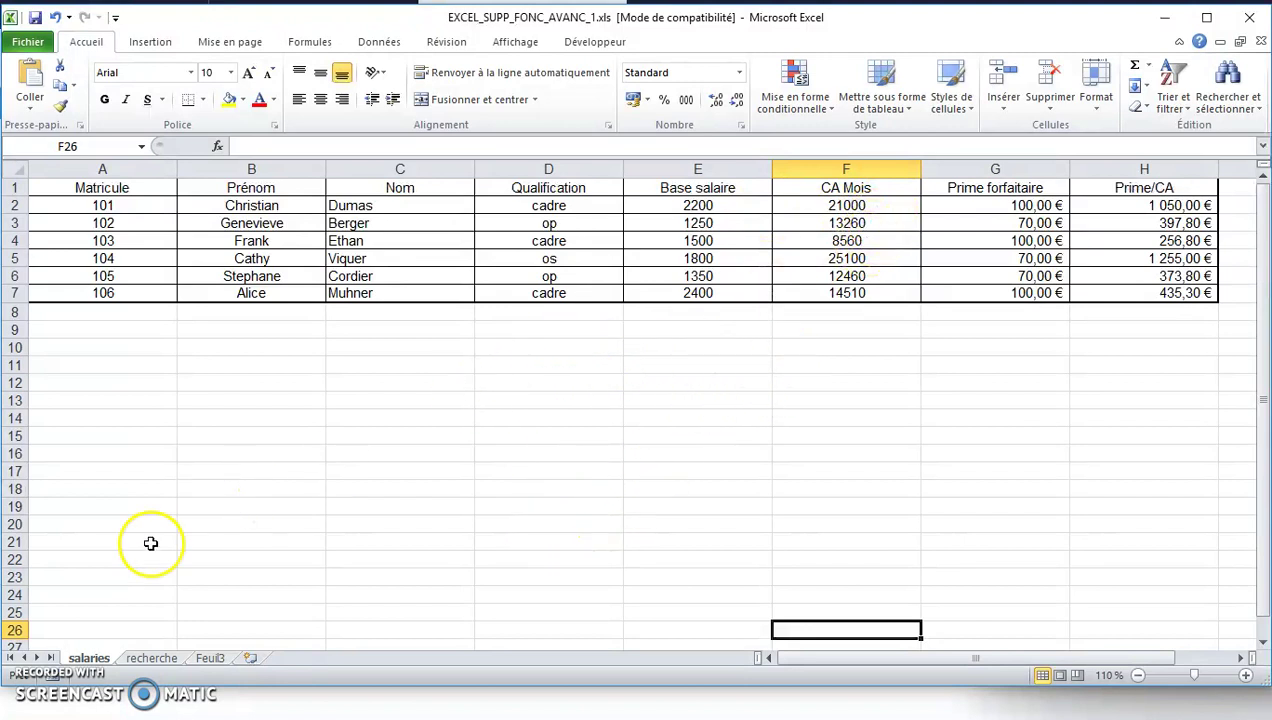
Examine the payslip on the recherche sheet, including its empty identity and amount cells and the Total formula.
left_click(151, 658)
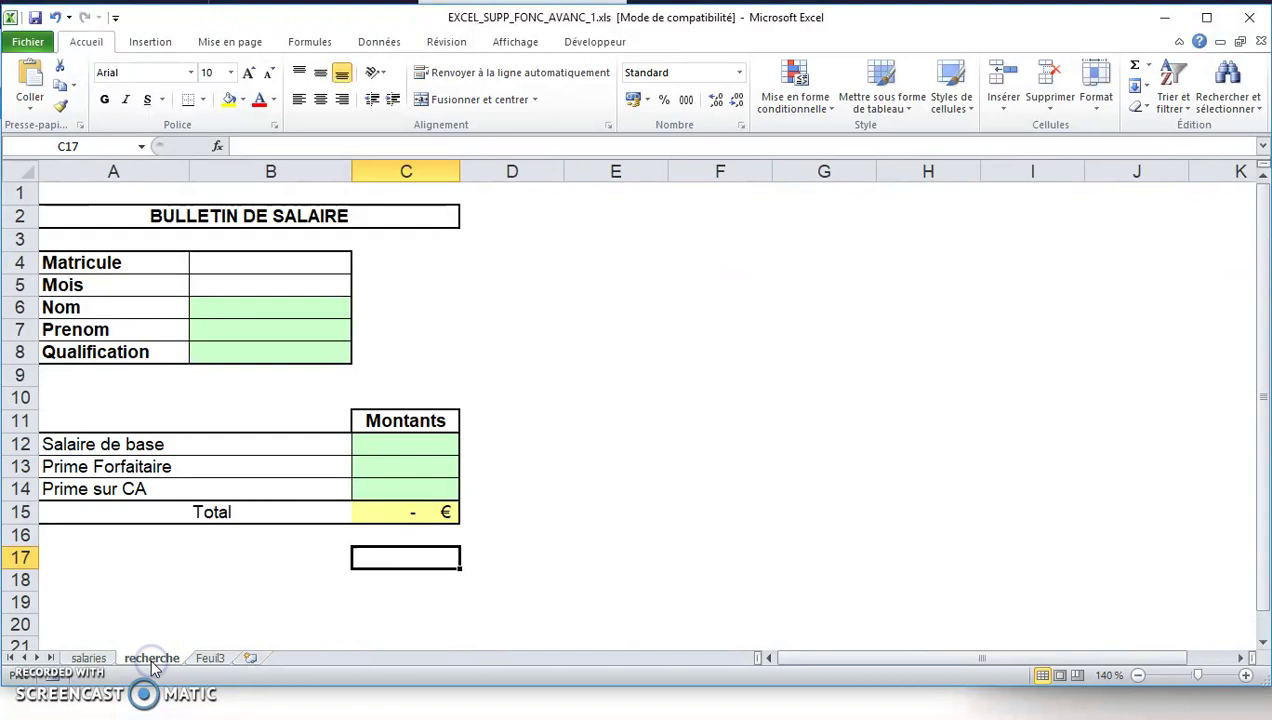
left_click_drag(1258, 678, 1266, 716)
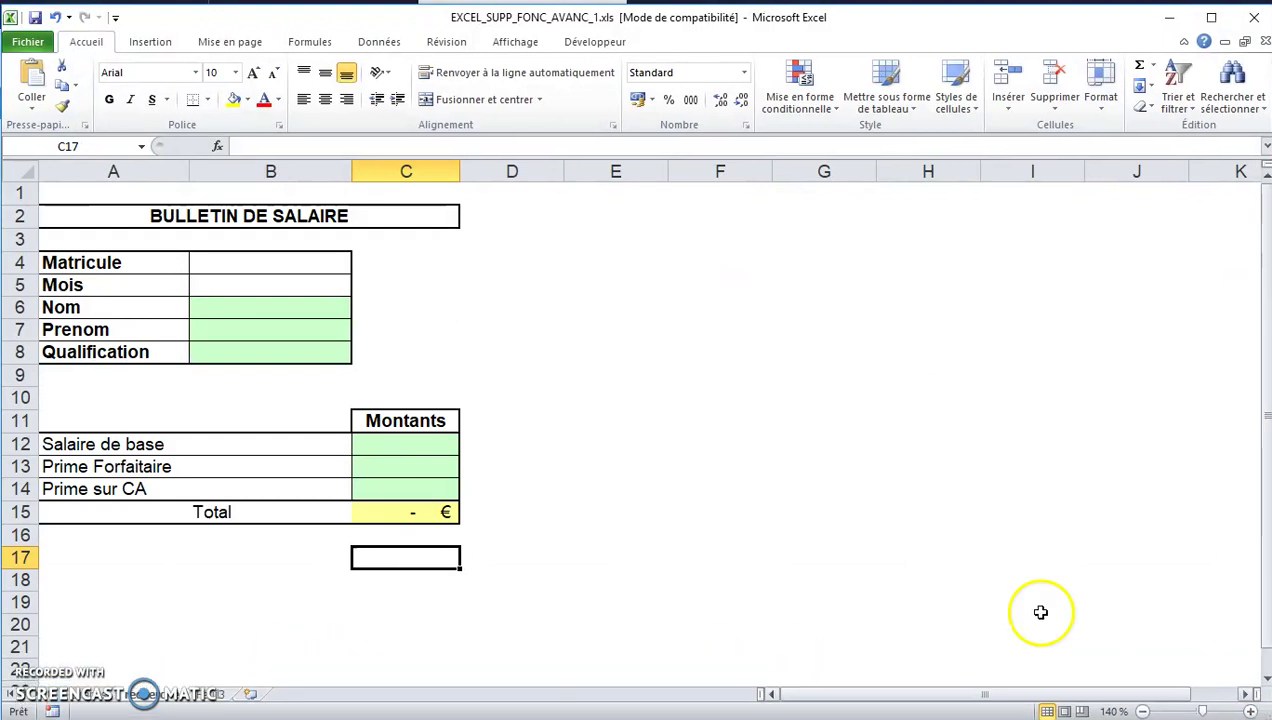
left_click_drag(272, 305, 272, 352)
left_click_drag(386, 445, 397, 485)
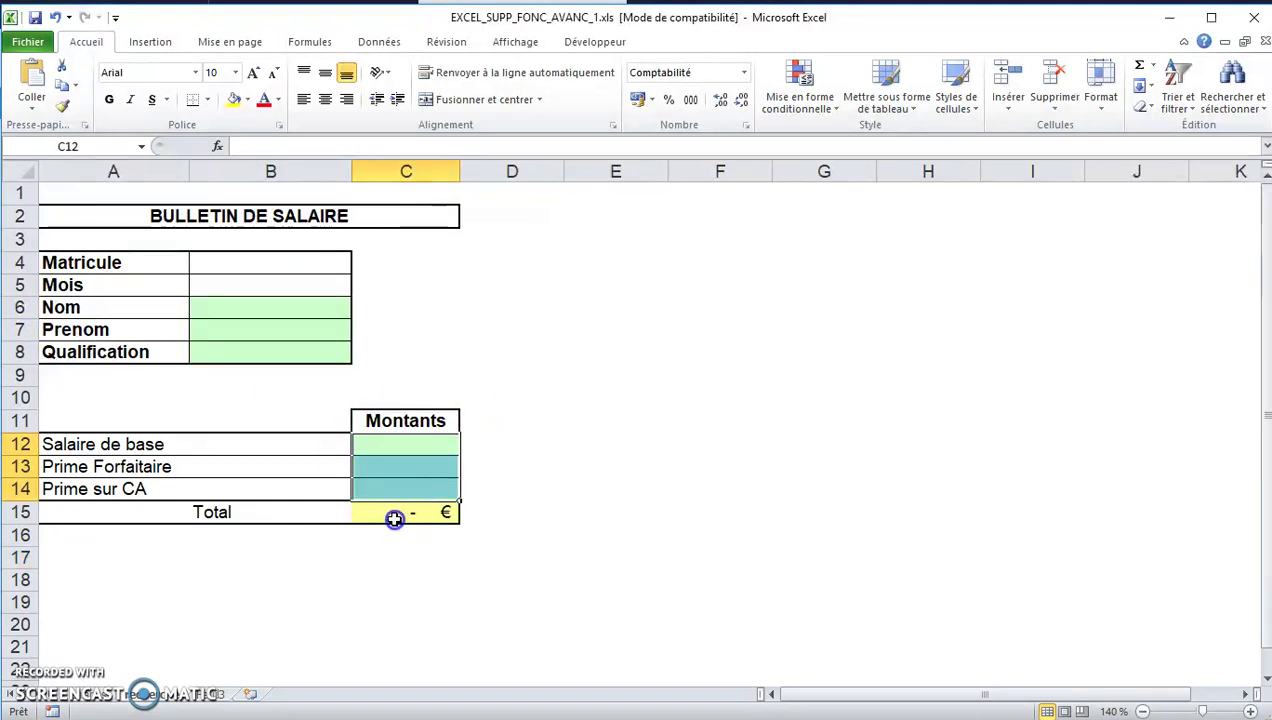
left_click(395, 522)
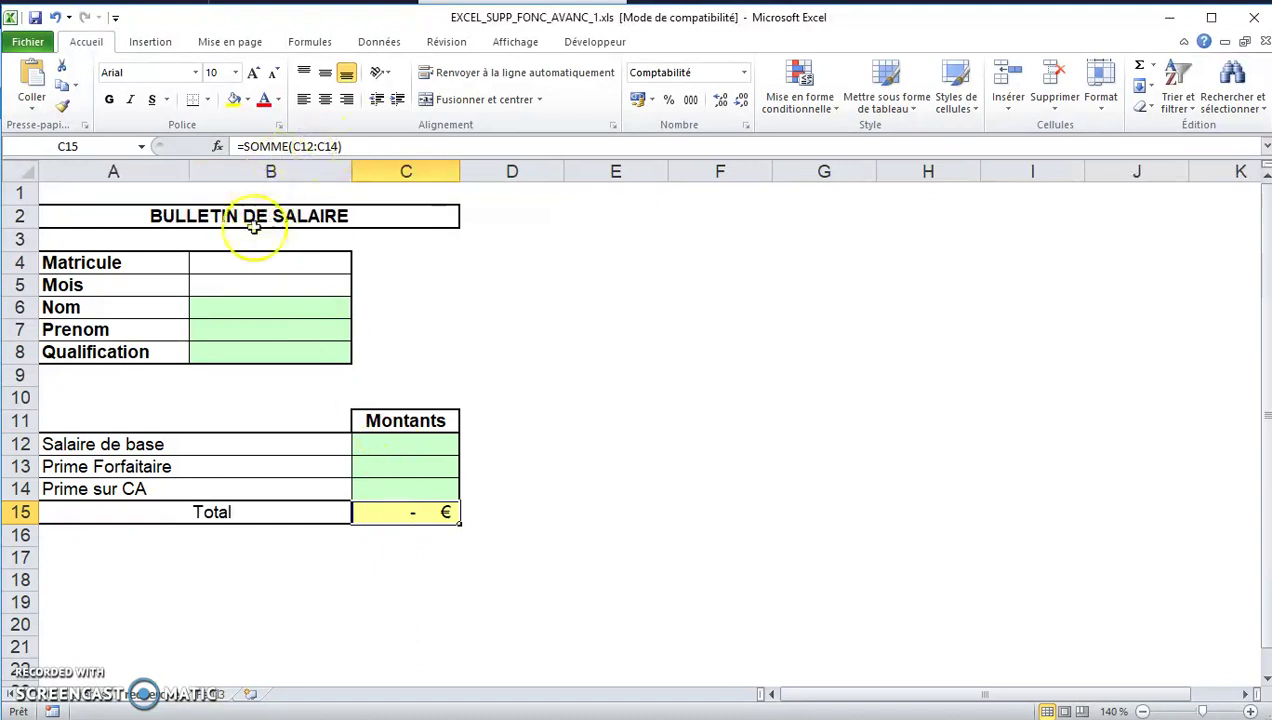
Enter 105 as the Matricule in cell B4 of the payslip.
left_click(257, 262)
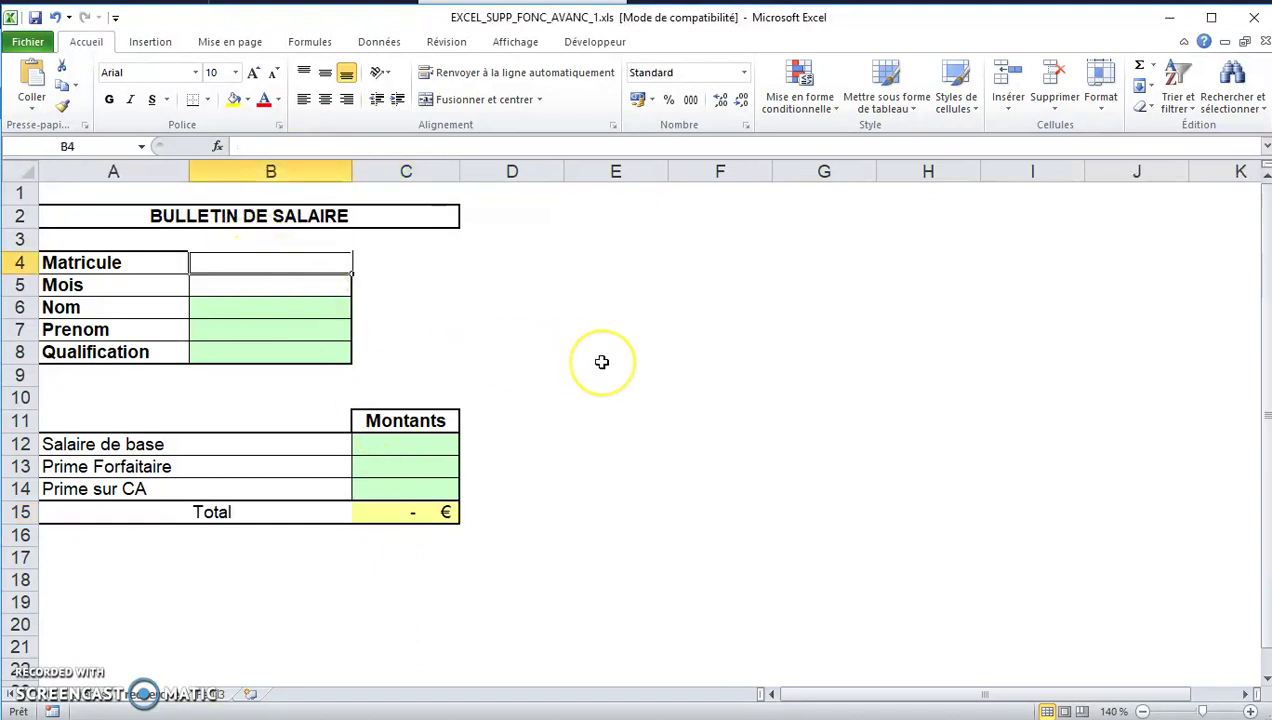
type("105")
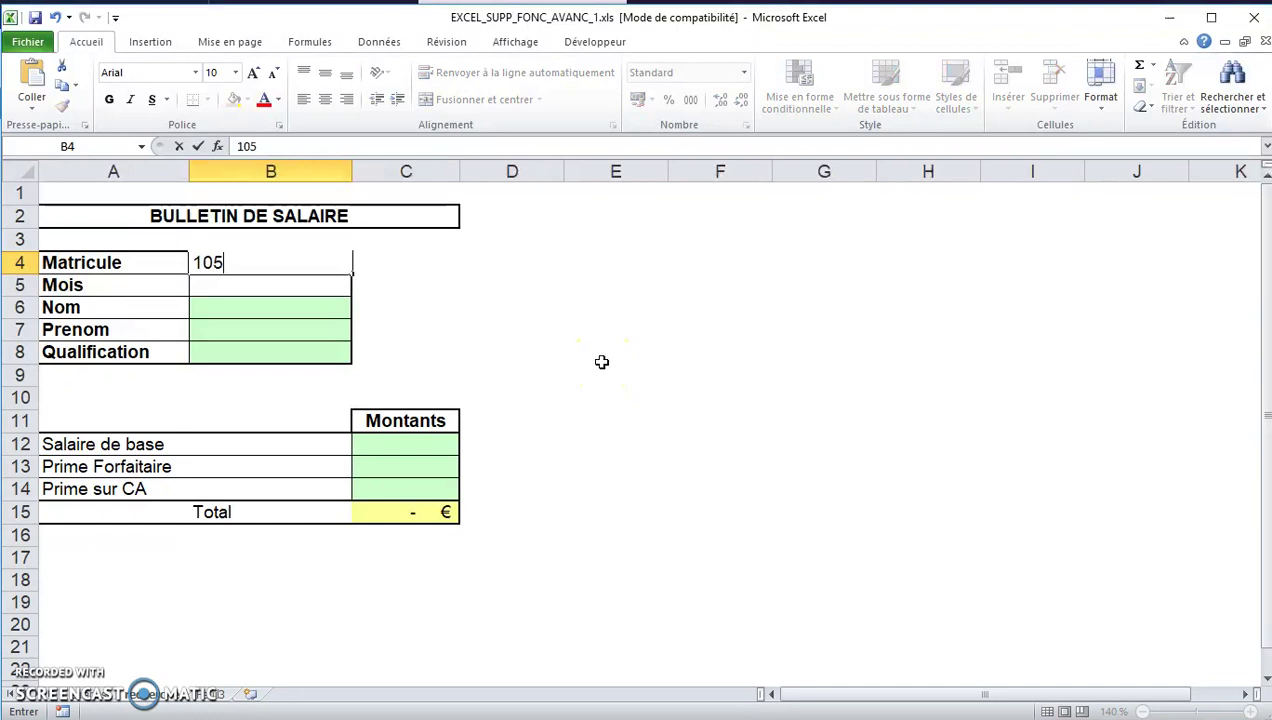
key("Return")
key("Return")
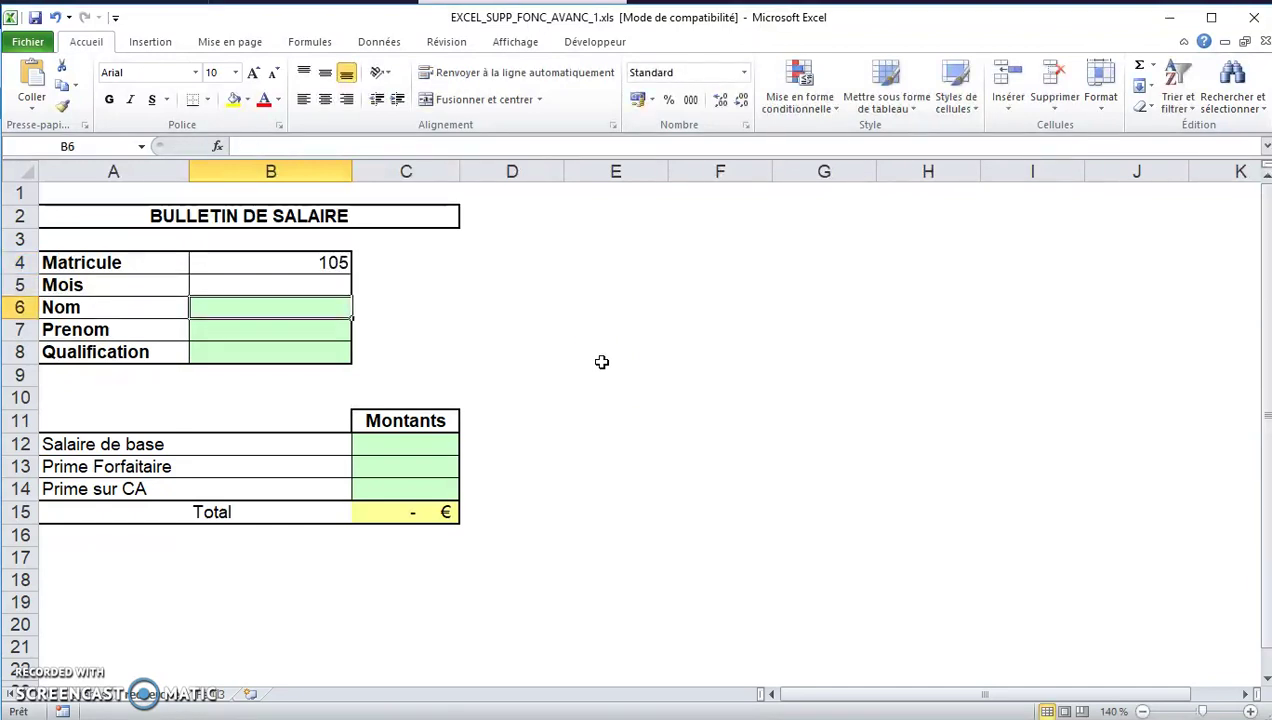
key("Return")
key("Return")
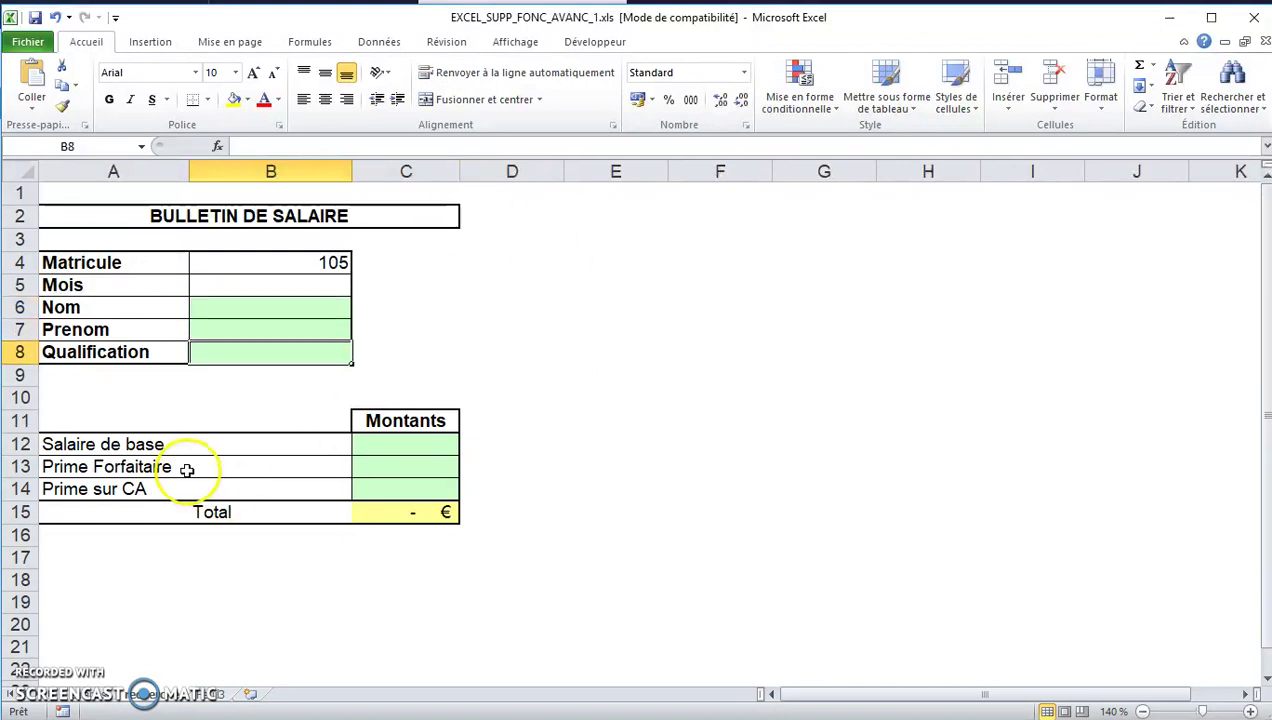
Examine the record for Matricule 105 on the salaries sheet, from its Prénom through its Base salaire.
left_click(92, 696)
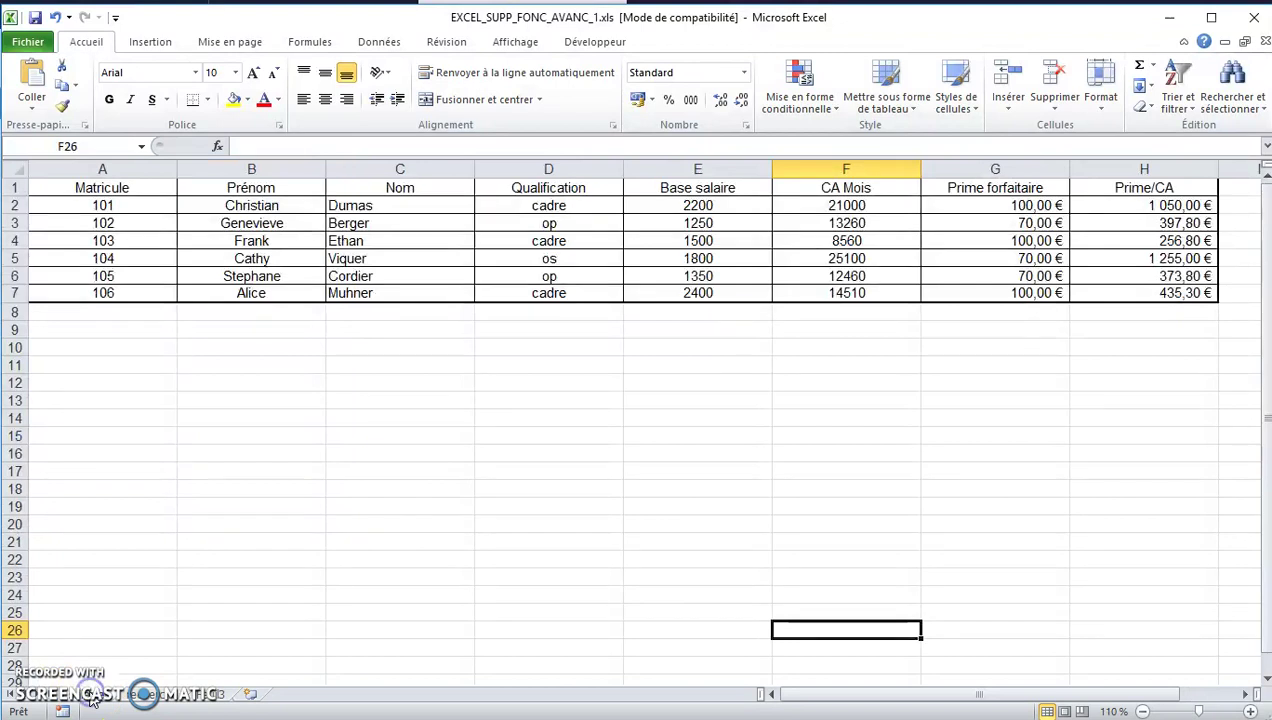
left_click(150, 276)
left_click(250, 278)
left_click(365, 277)
left_click(520, 276)
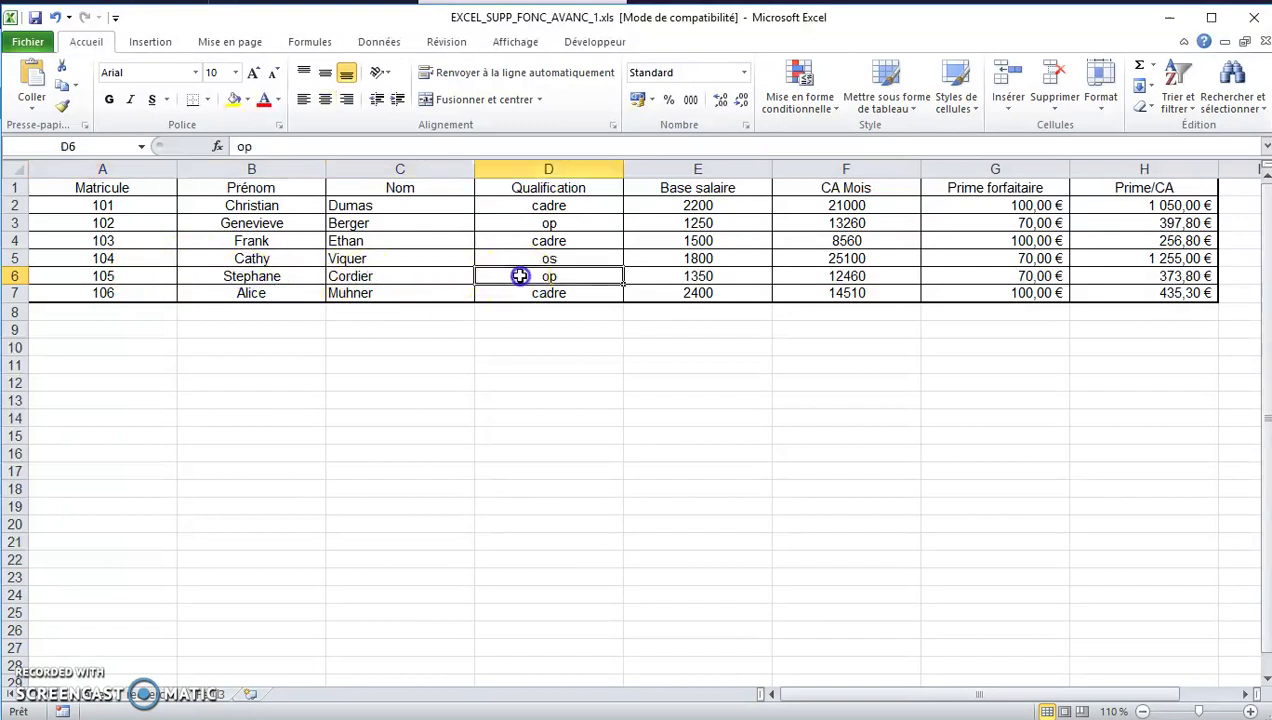
left_click(671, 274)
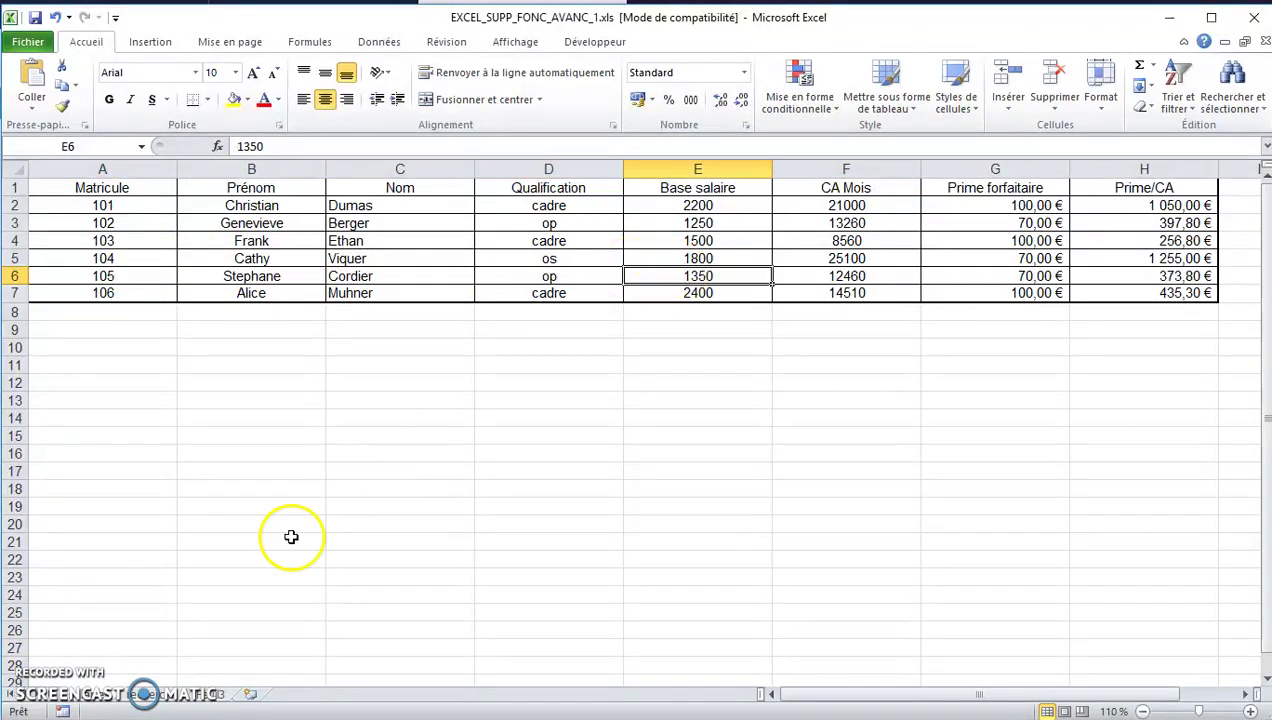
Begin a RECHERCHEV formula in the Nom cell B6 of the recherche sheet, with B4 as the lookup value.
left_click(155, 695)
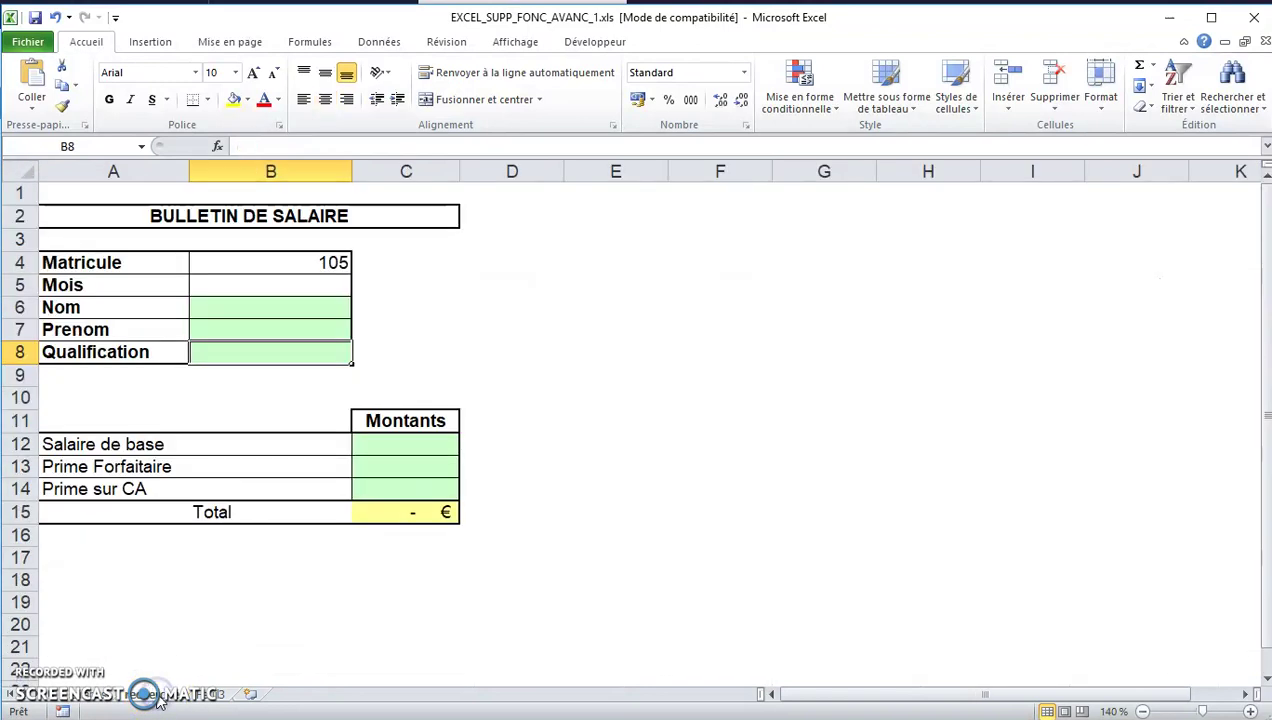
left_click(245, 313)
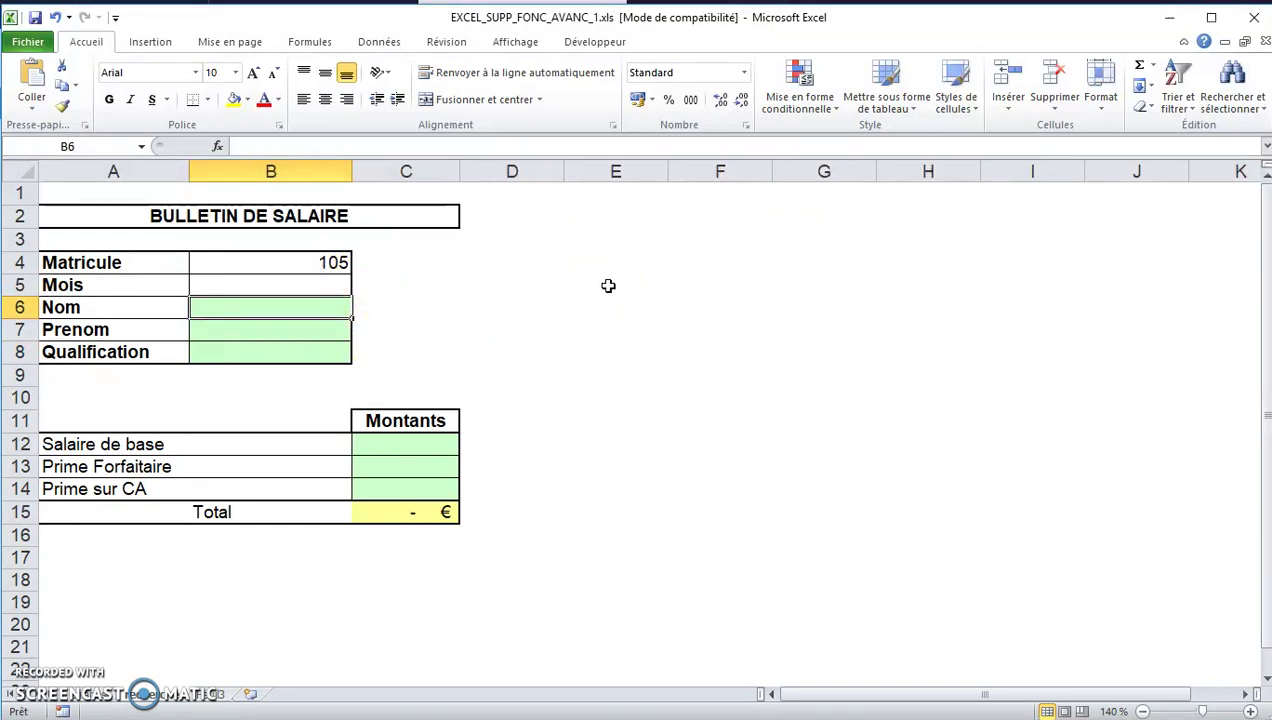
type("=re")
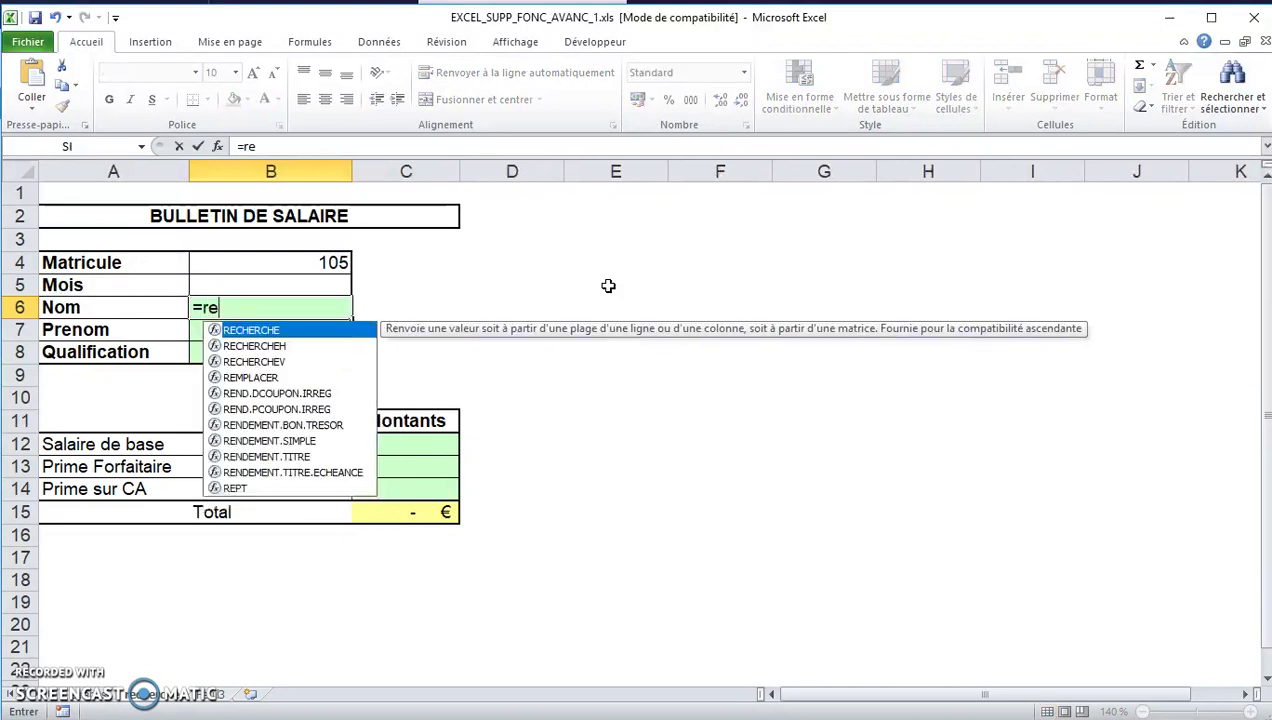
type("cherc")
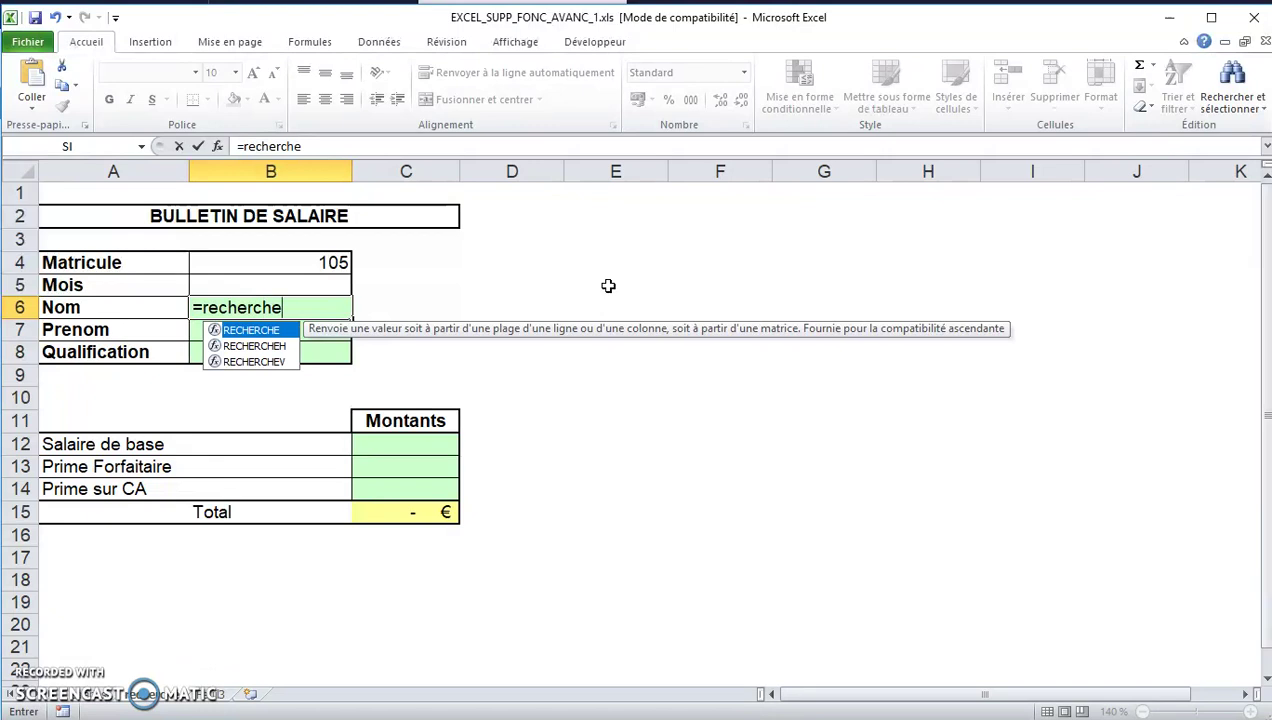
type("heV")
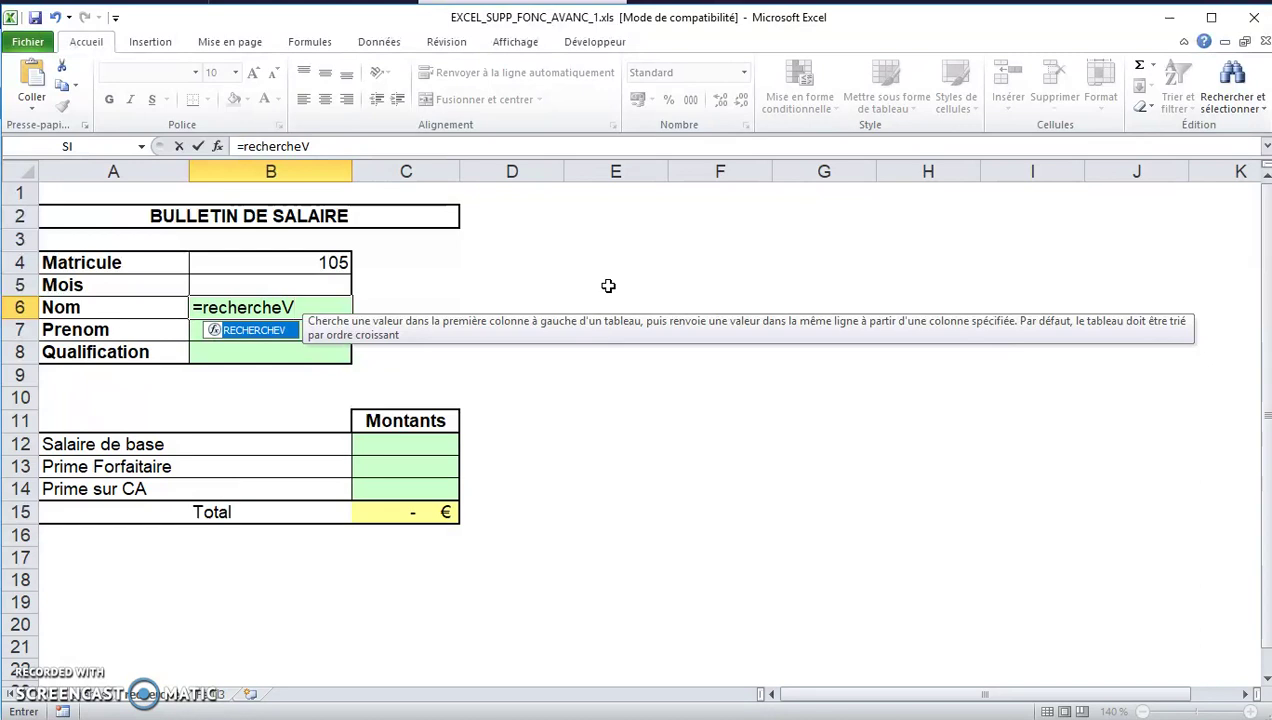
type("(")
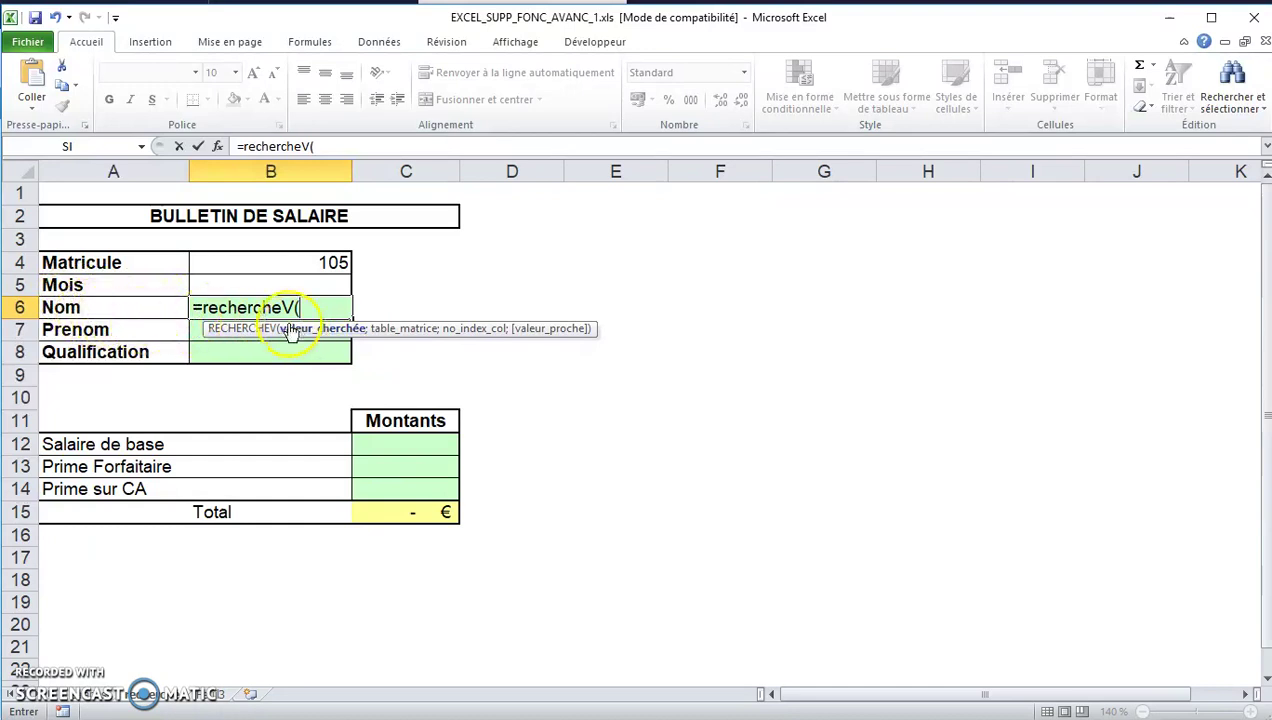
left_click(293, 262)
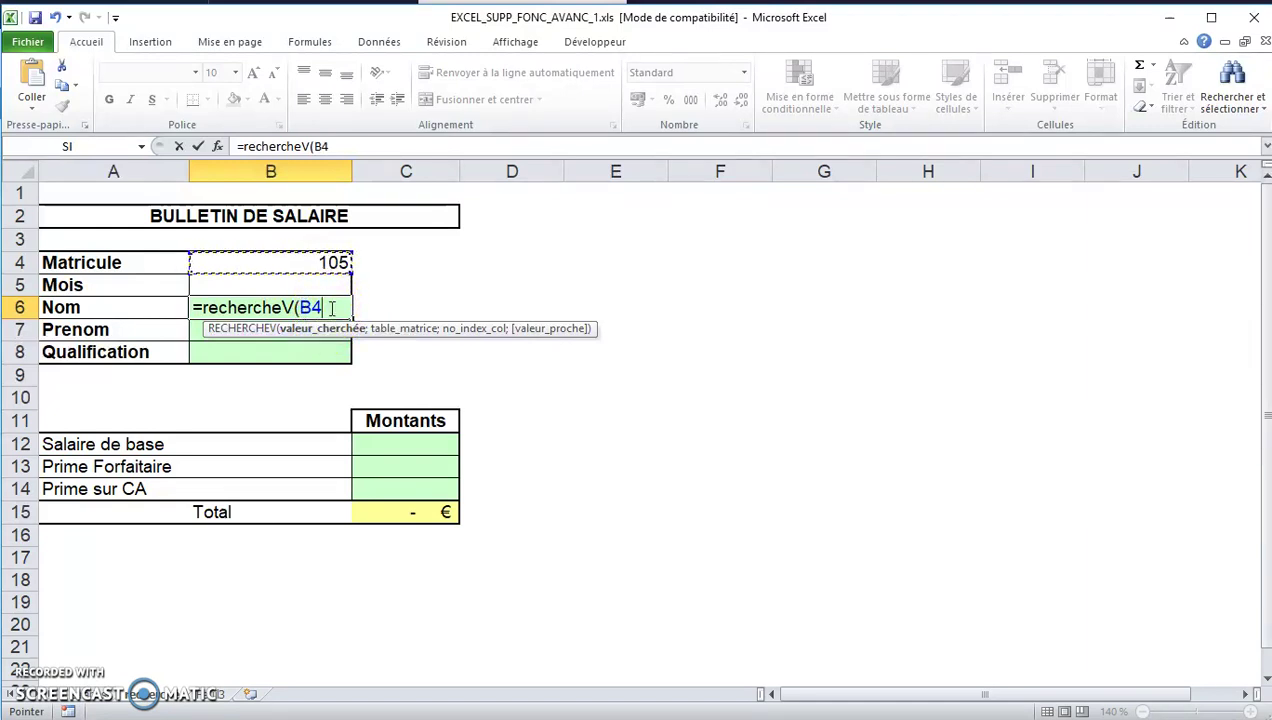
type(";")
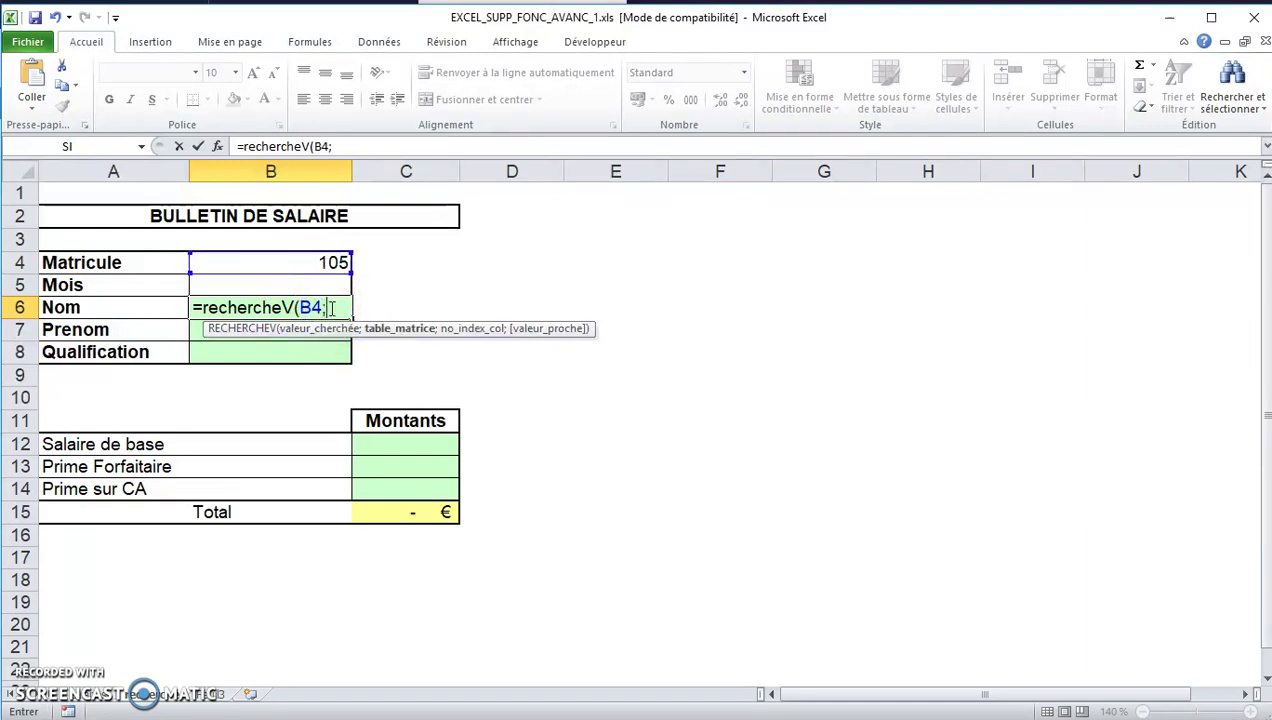
Set the formula's table_matrice argument to the range A1:H7 on the salaries sheet.
left_click(397, 333)
left_click(99, 697)
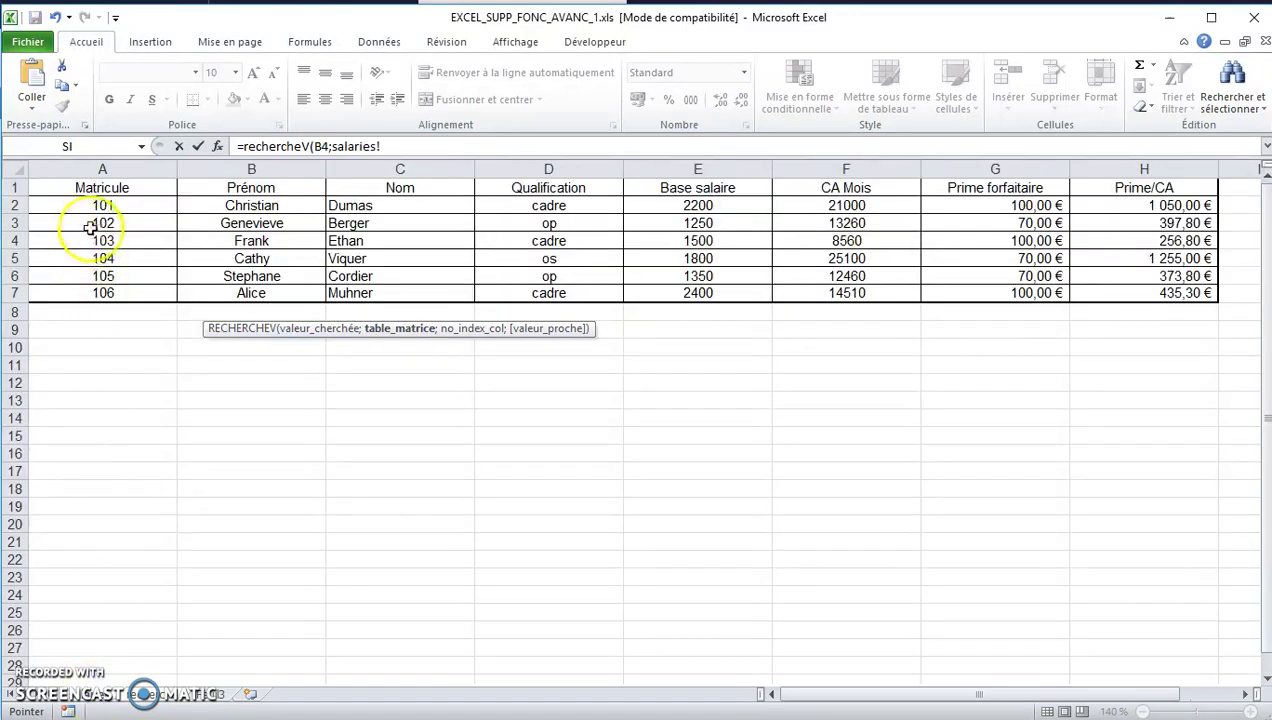
left_click_drag(95, 188, 1132, 291)
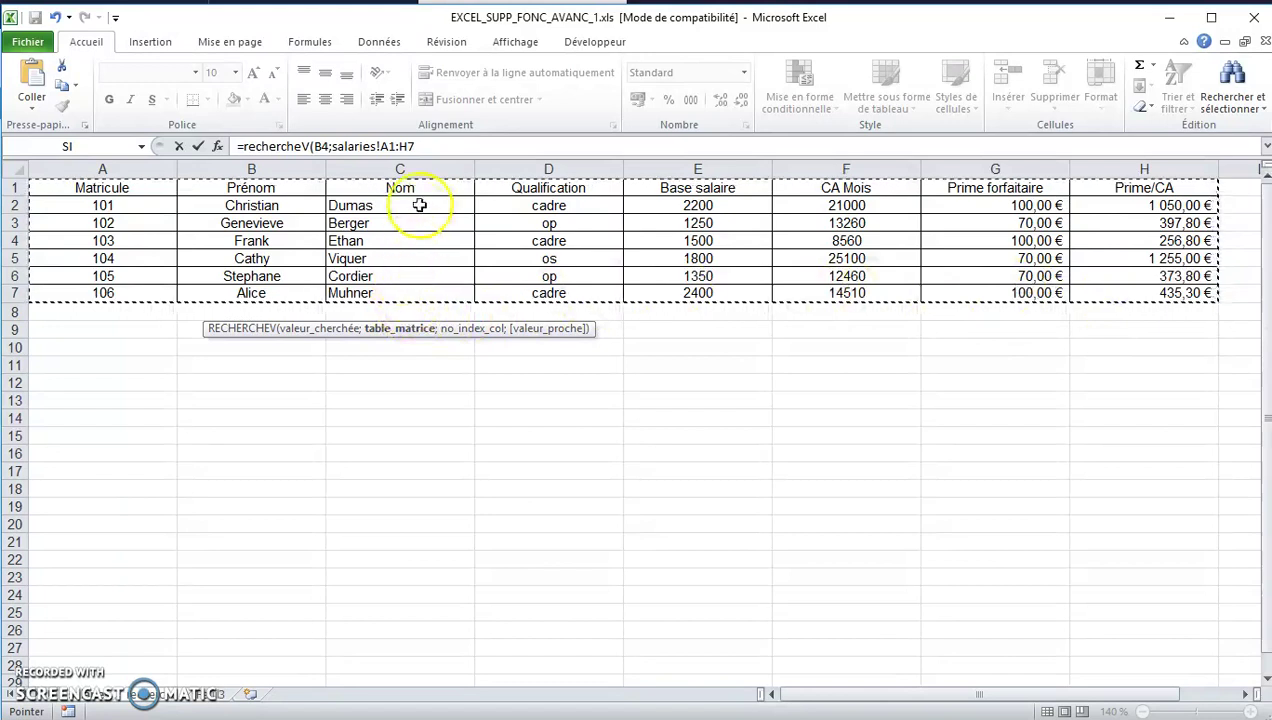
left_click(433, 145)
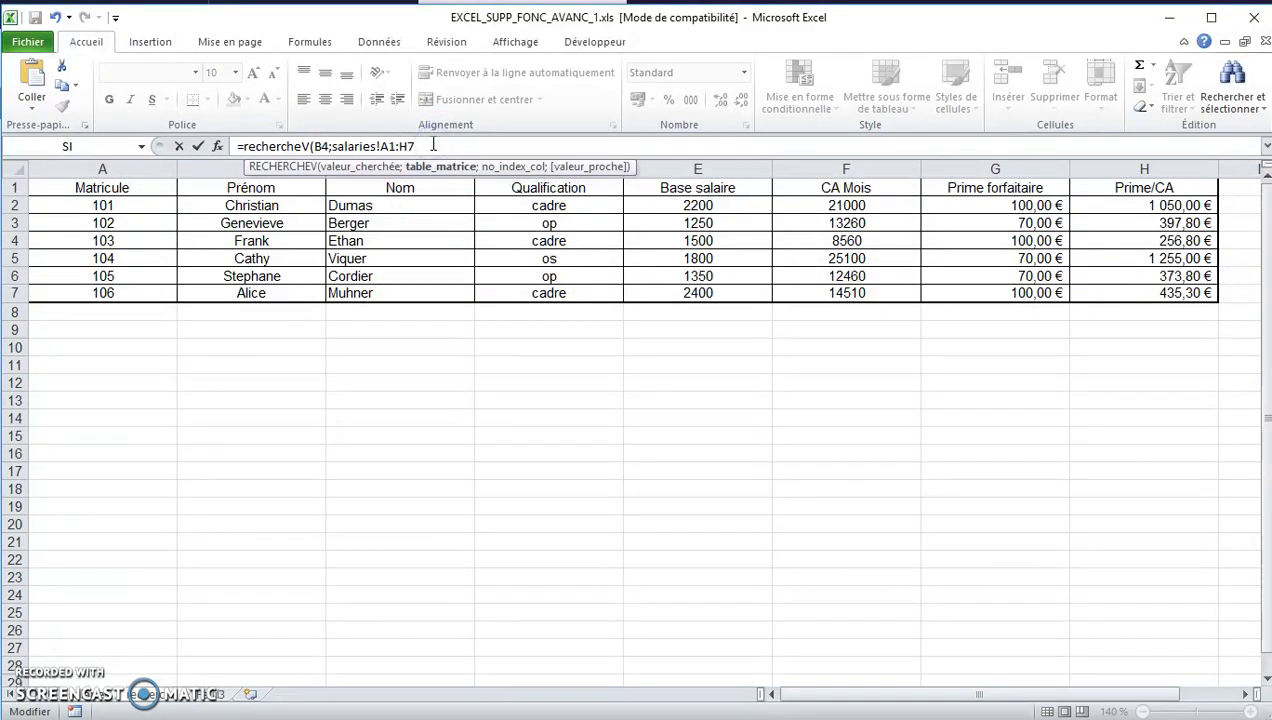
left_click(446, 145)
type(";")
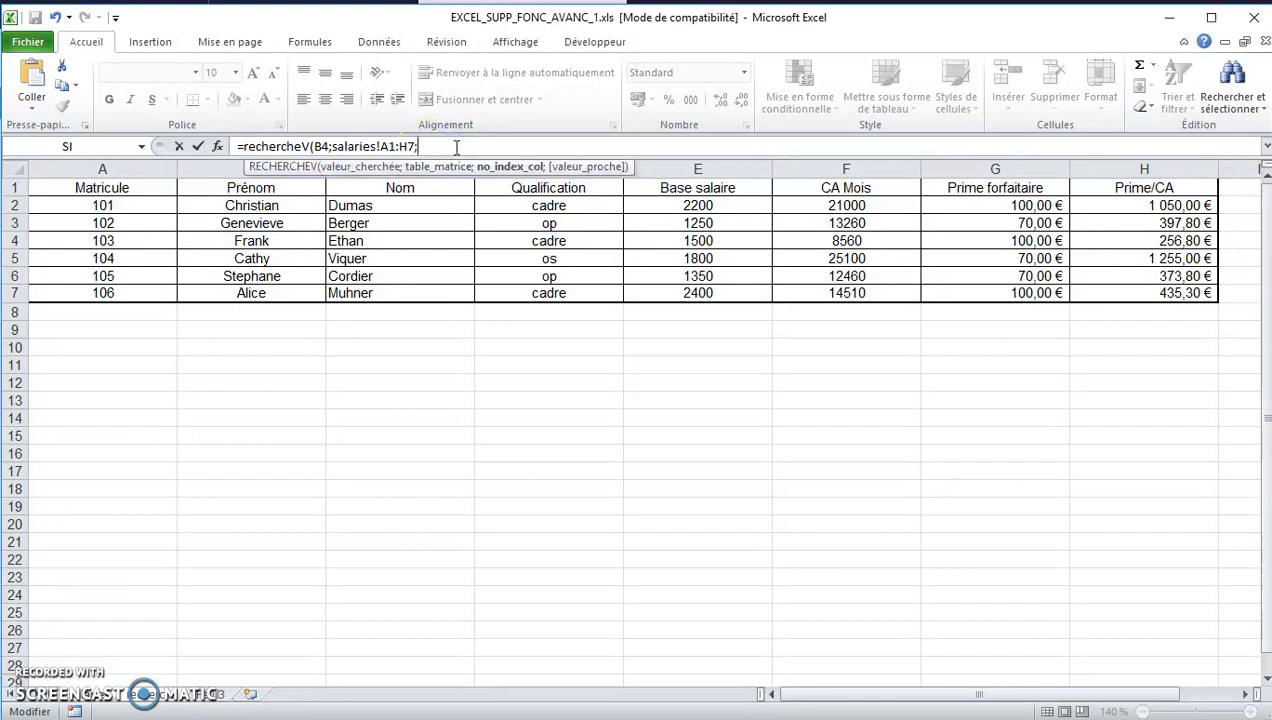
Set the formula's no_index_col argument to 3, the position of the Nom column.
left_click(495, 166)
left_click(510, 171)
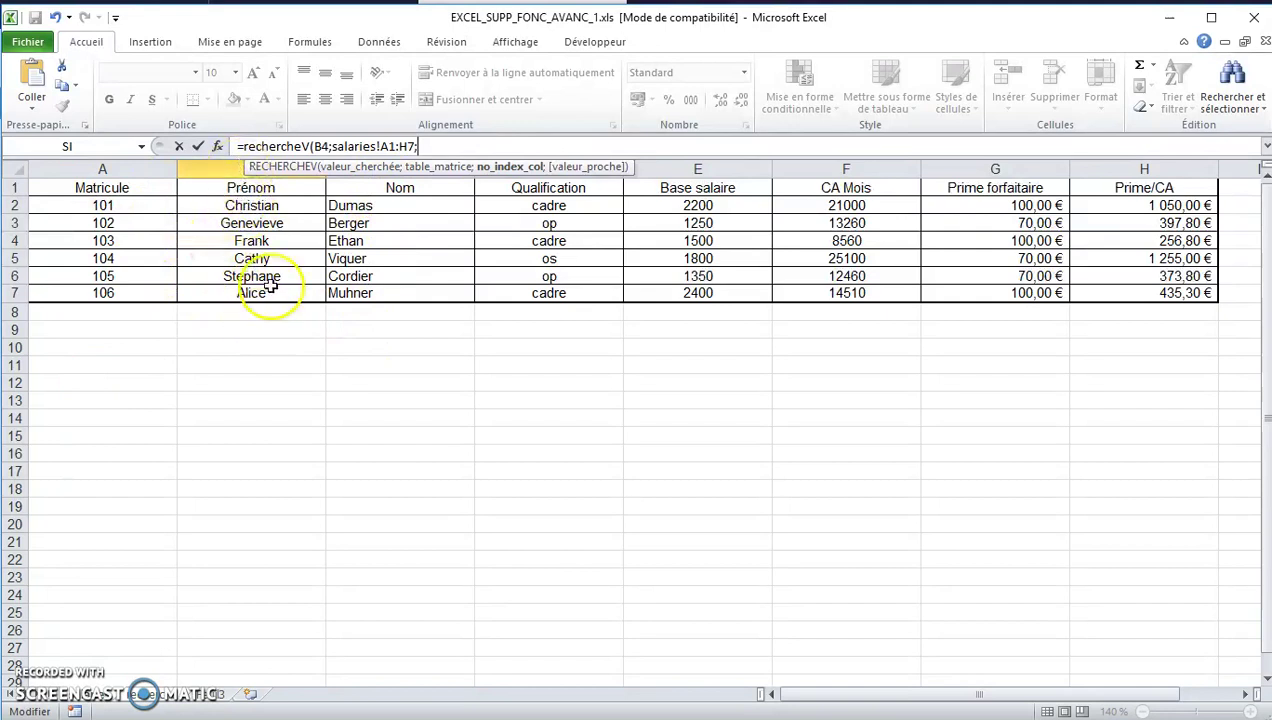
left_click(421, 150)
type("2")
key("BackSpace")
type("3;")
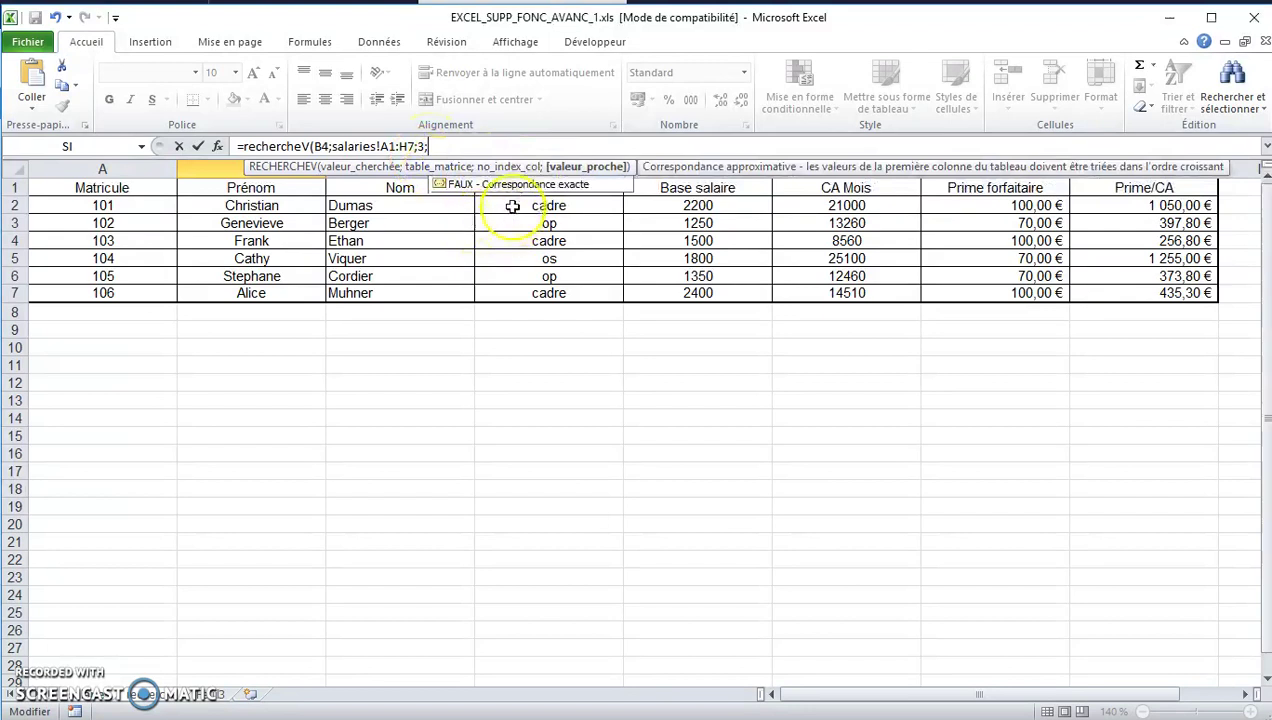
Complete the RECHERCHEV formula with FAUX for an exact match and enter it in the cell.
left_click(560, 170)
left_click(468, 186)
type("fa")
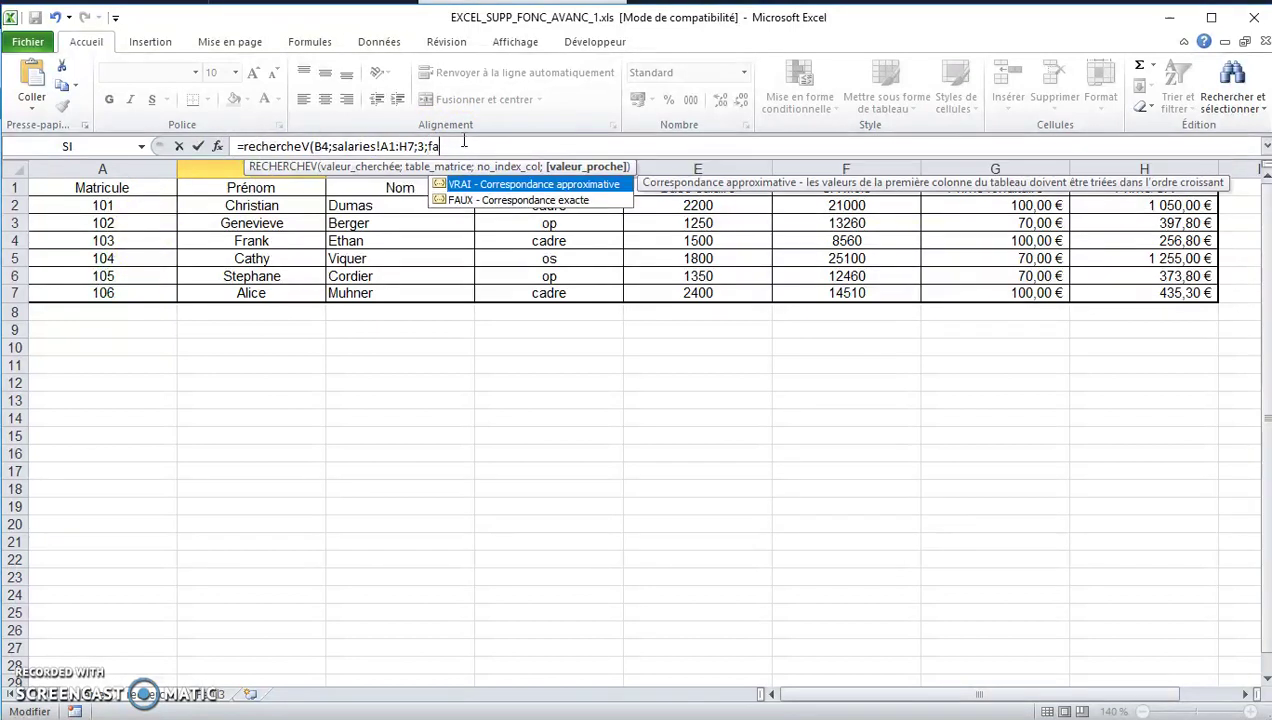
type("ux)")
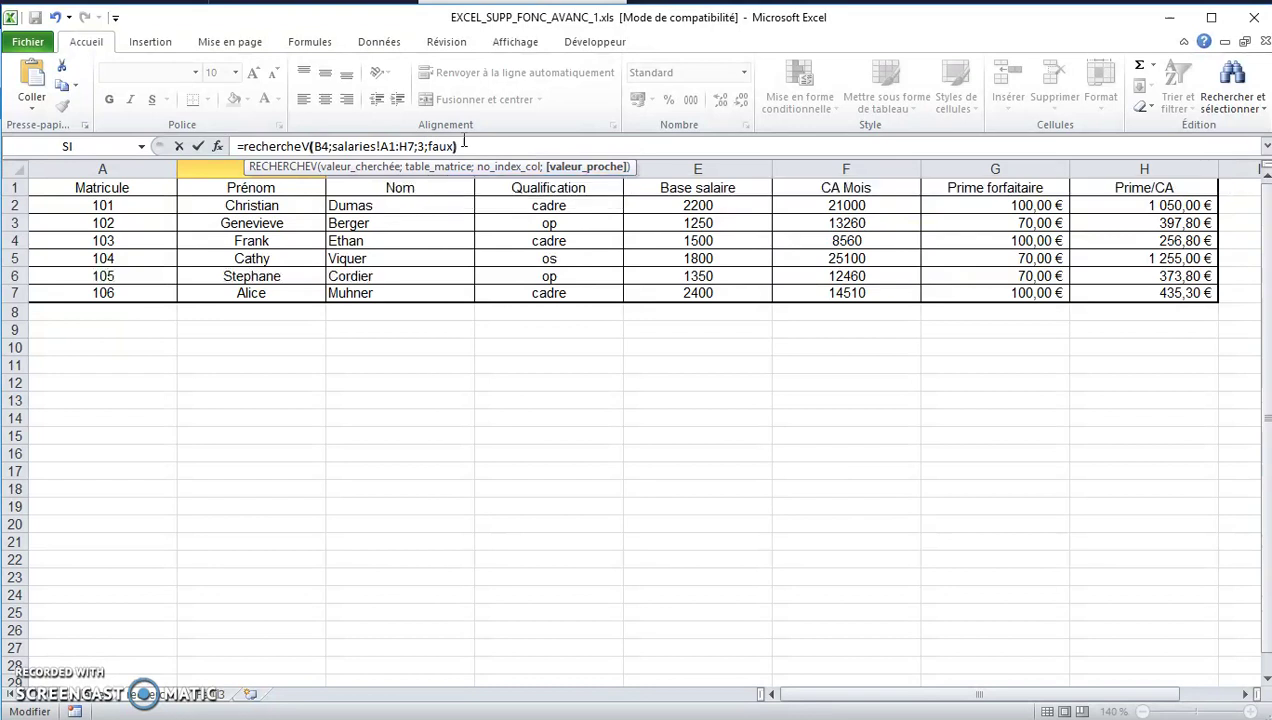
left_click(464, 143)
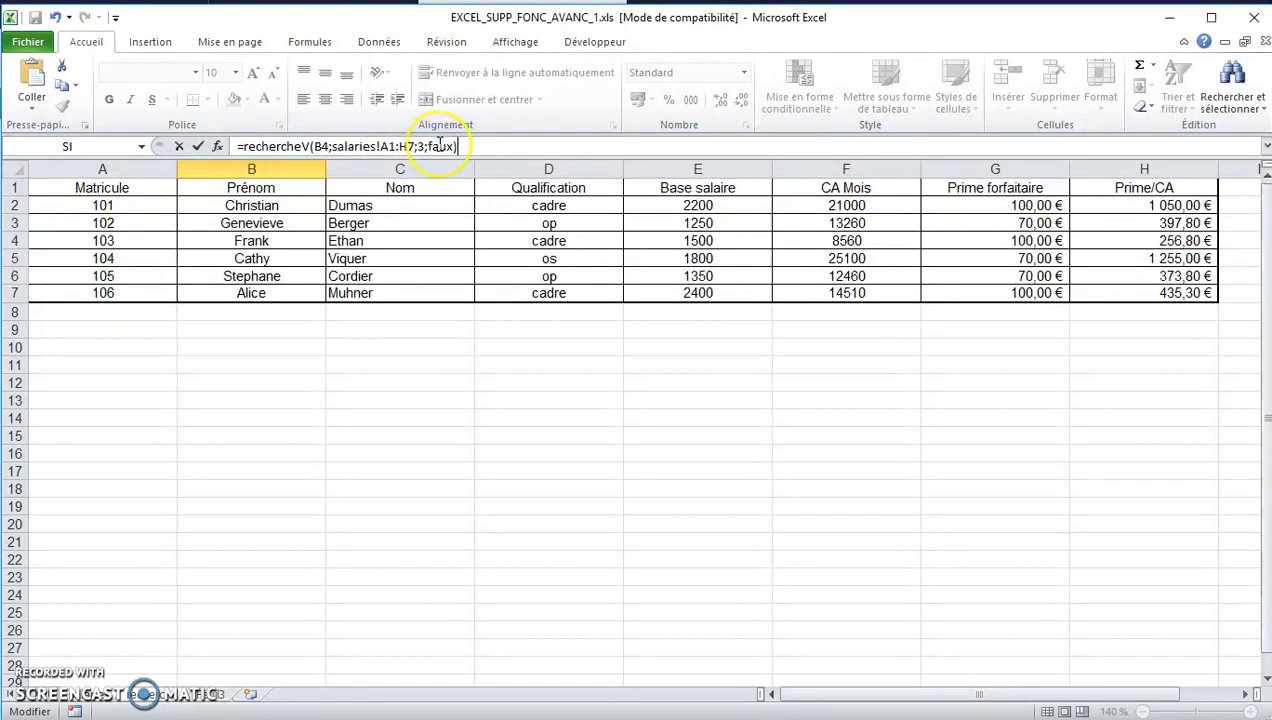
key("Return")
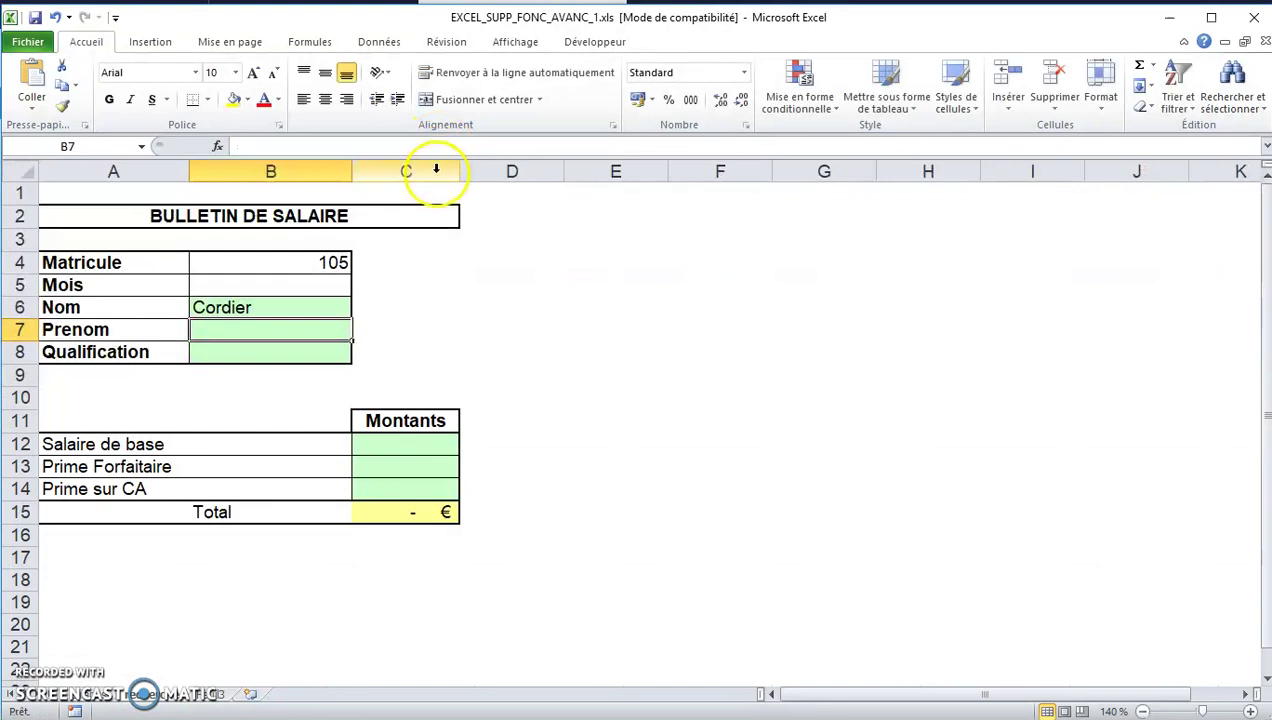
Check the Nom lookup formula and compare its result with the record for Matricule 105 on the salaries sheet.
left_click(298, 312)
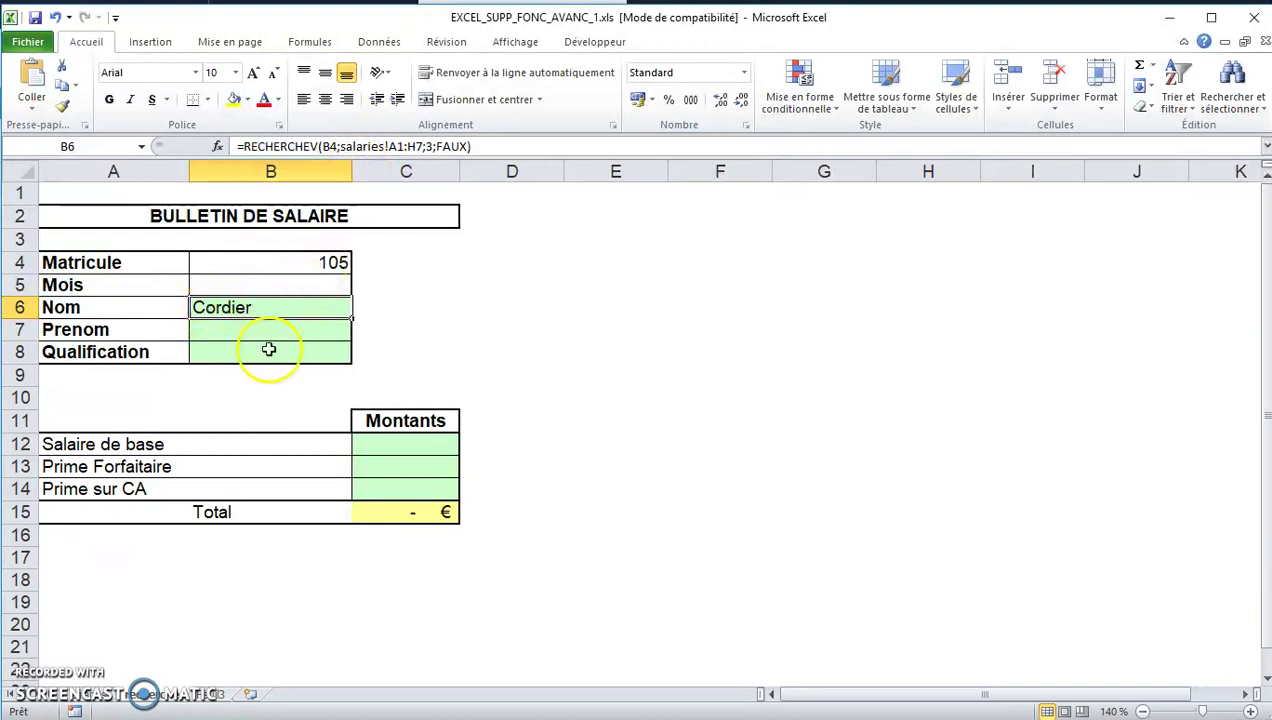
left_click(108, 694)
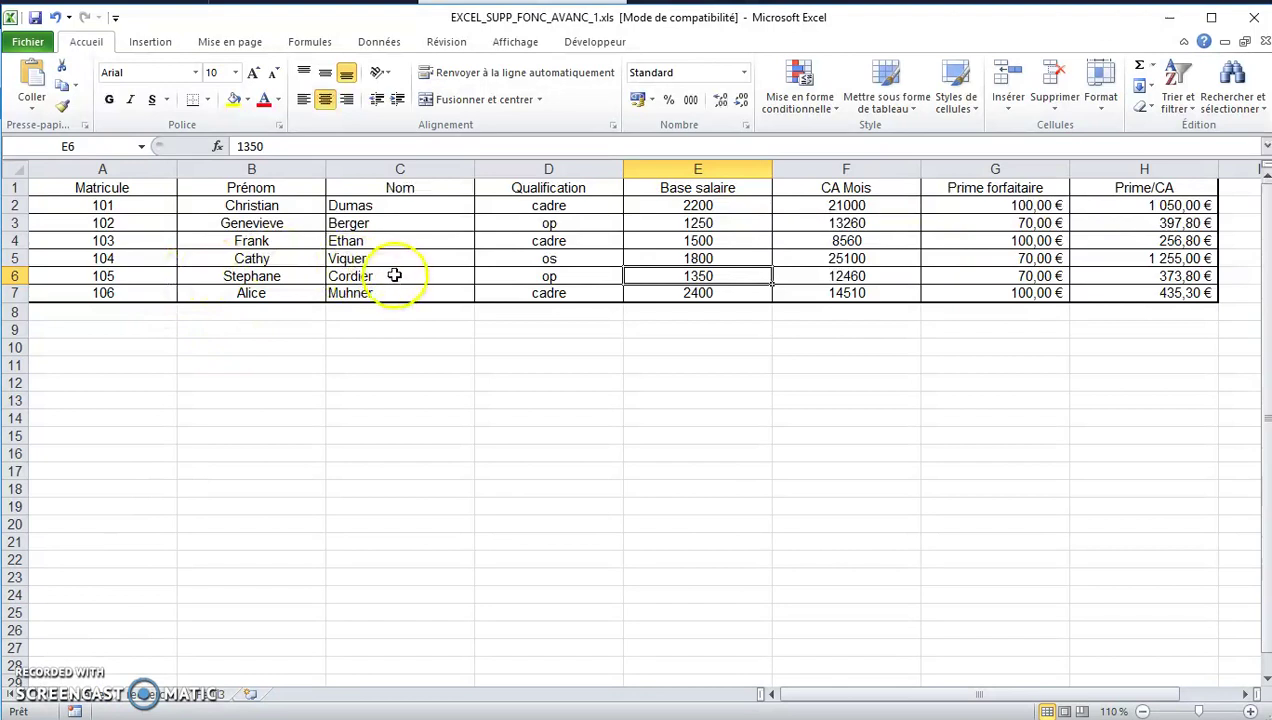
left_click(168, 694)
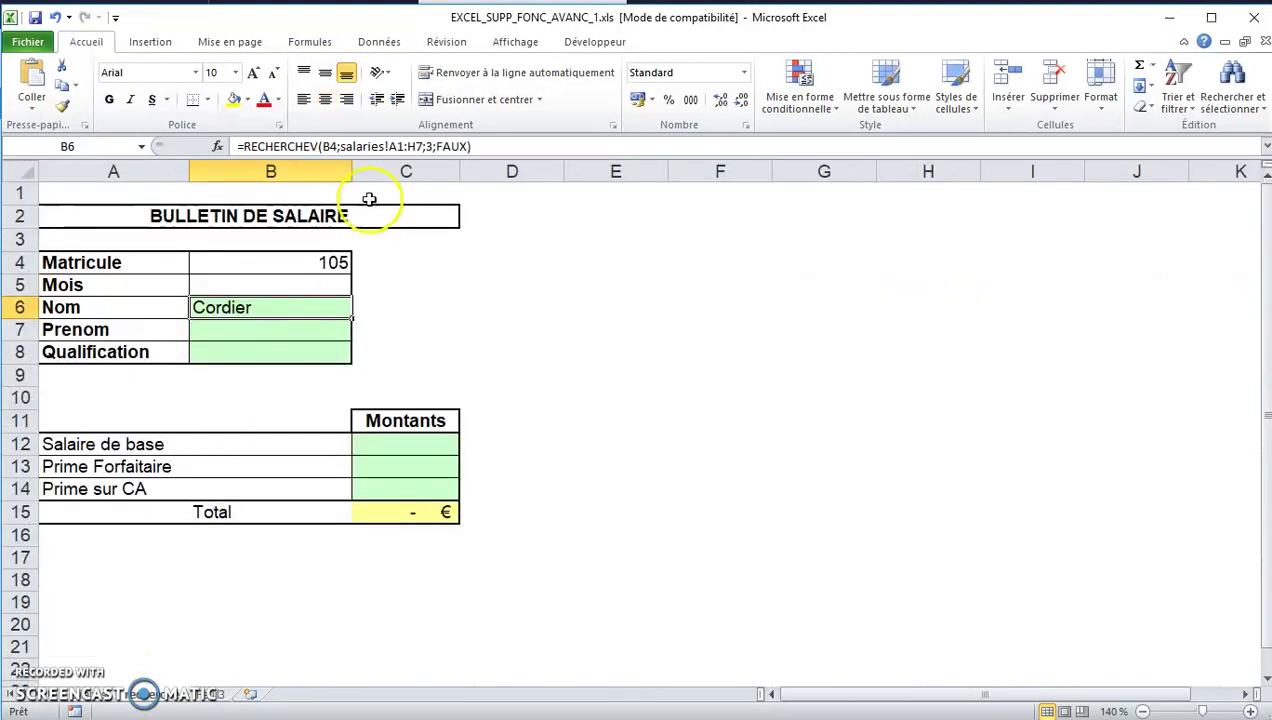
Change the payslip's Matricule in B4 to 104 to test the Nom lookup.
left_click(333, 263)
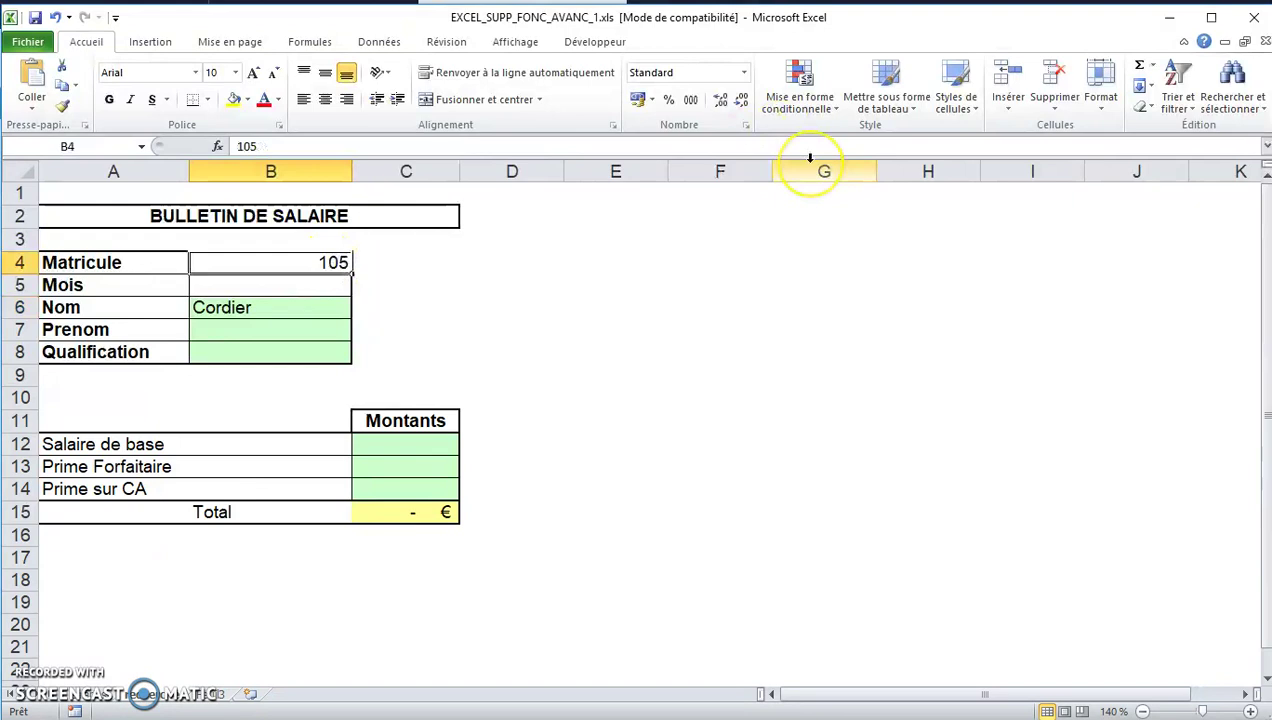
type("1")
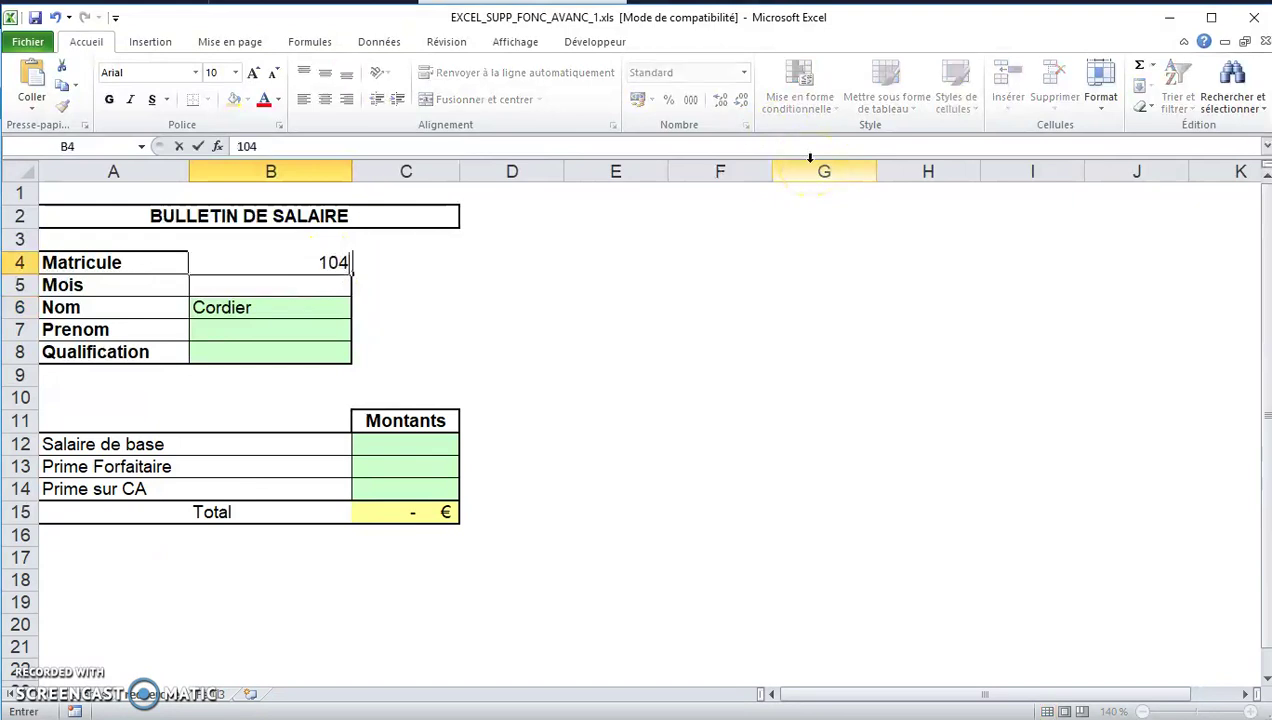
key("Return")
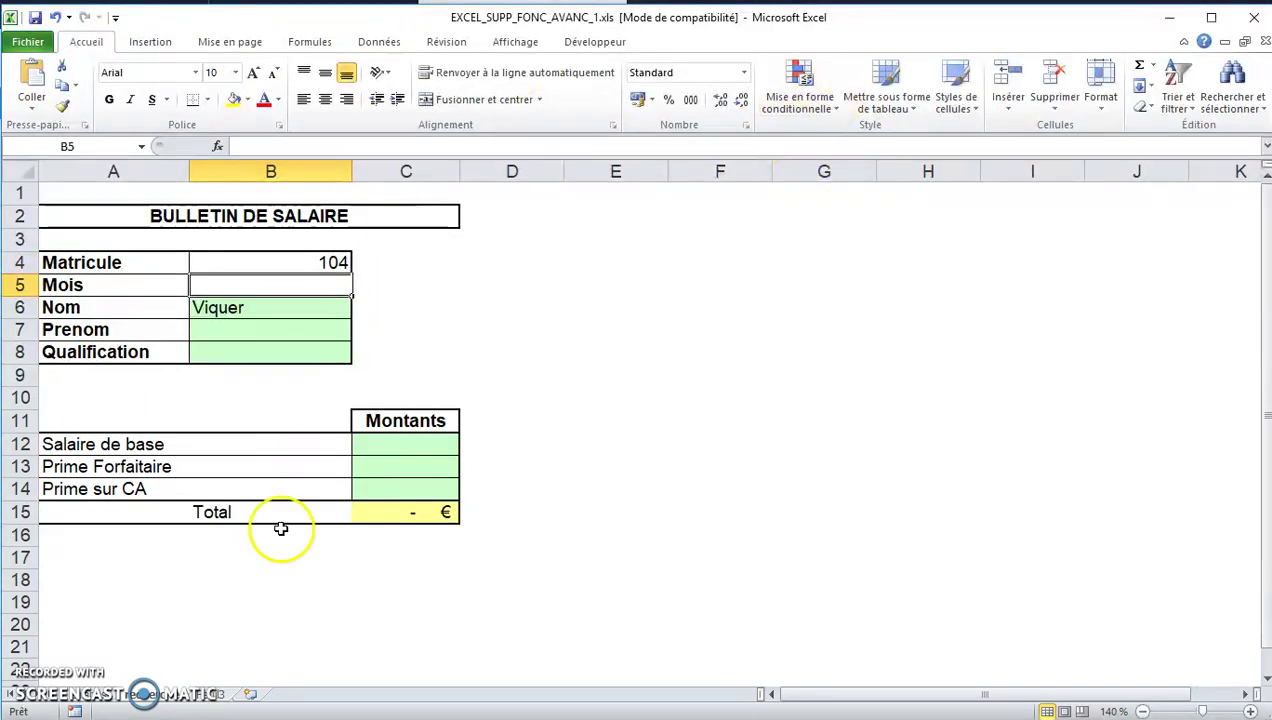
Compare the payslip's Nom result with the record for Matricule 104 on the salaries sheet.
left_click(85, 693)
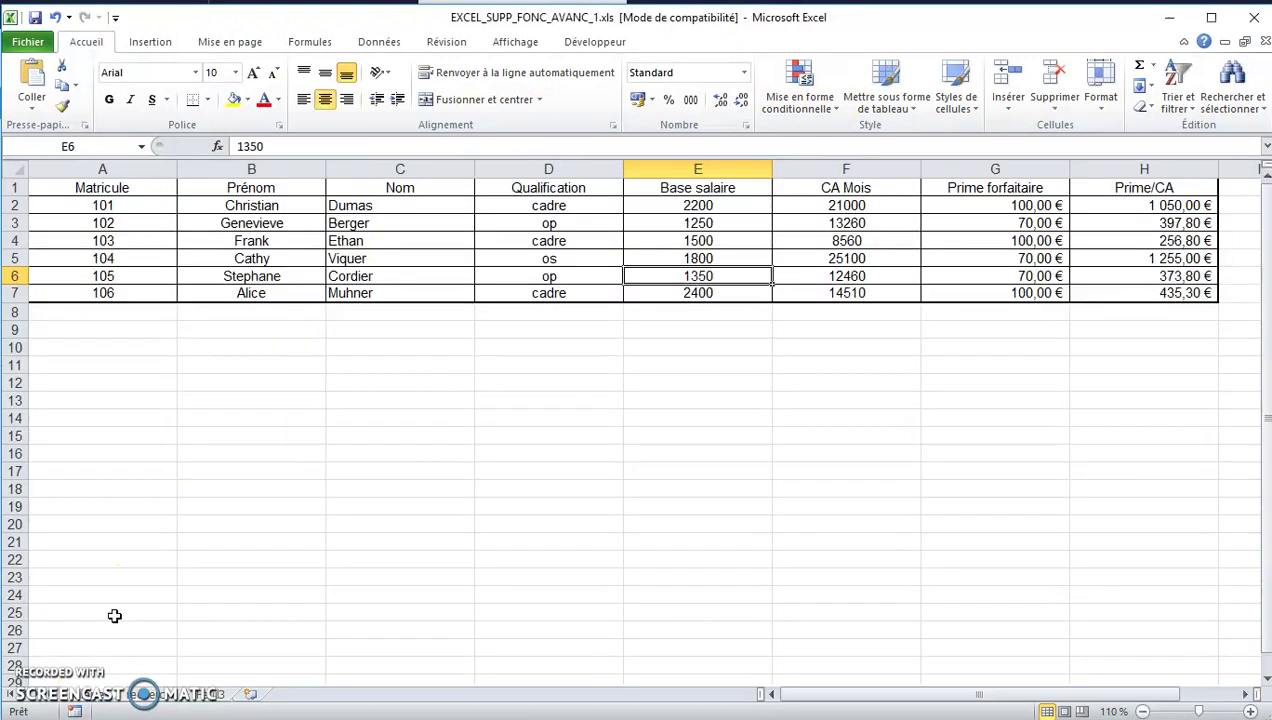
left_click(359, 257)
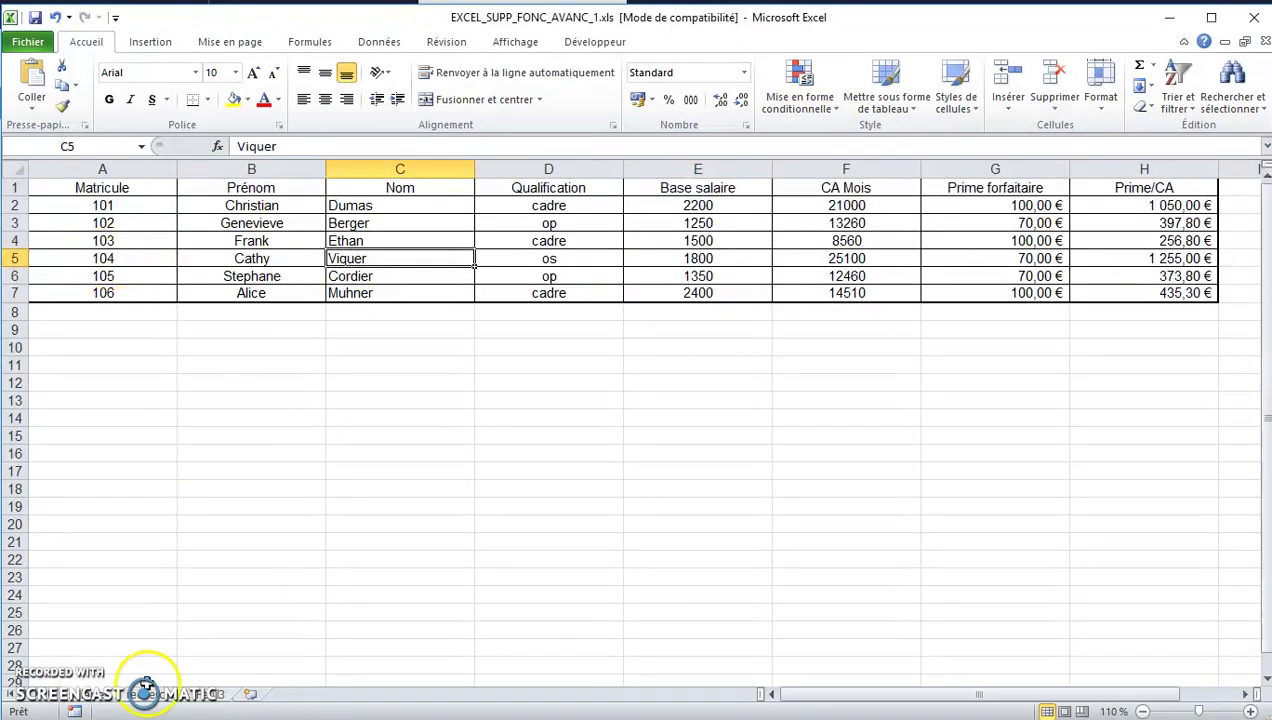
left_click(150, 694)
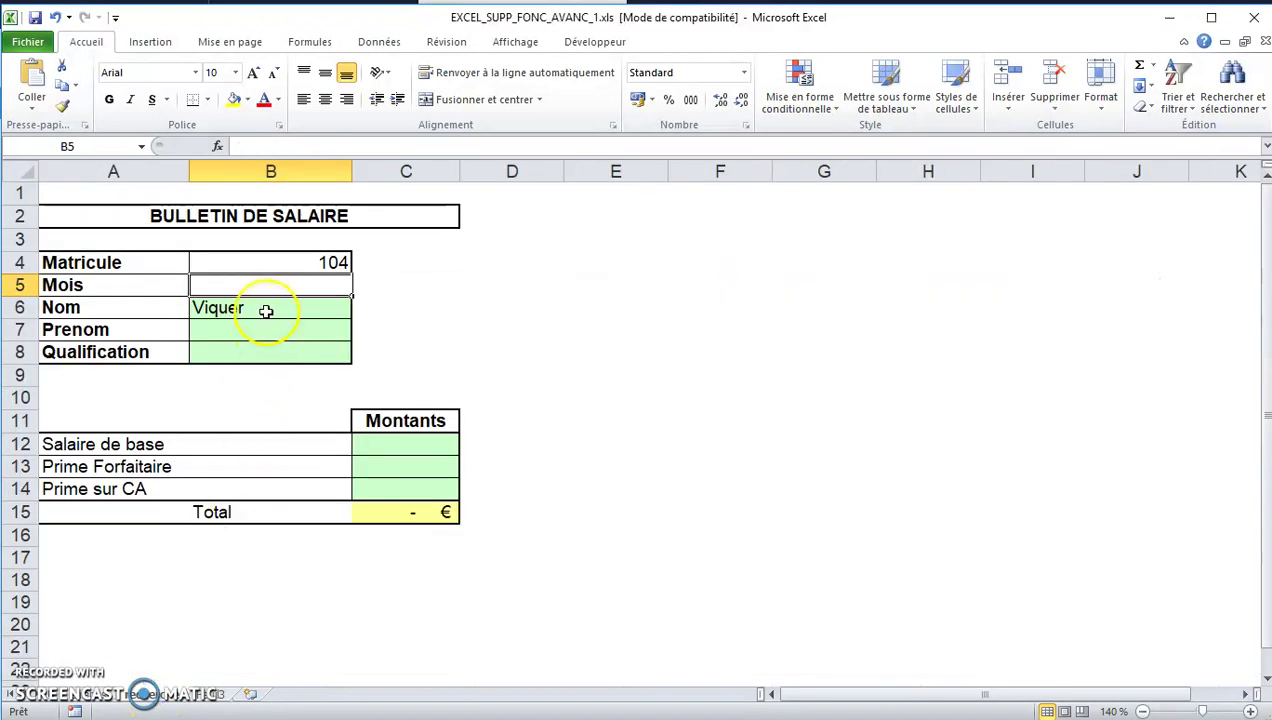
Make the Nom formula's references in B6 absolute: $B$4 for the lookup value and salaries!$A$1:$H$7 for the table.
left_click(266, 309)
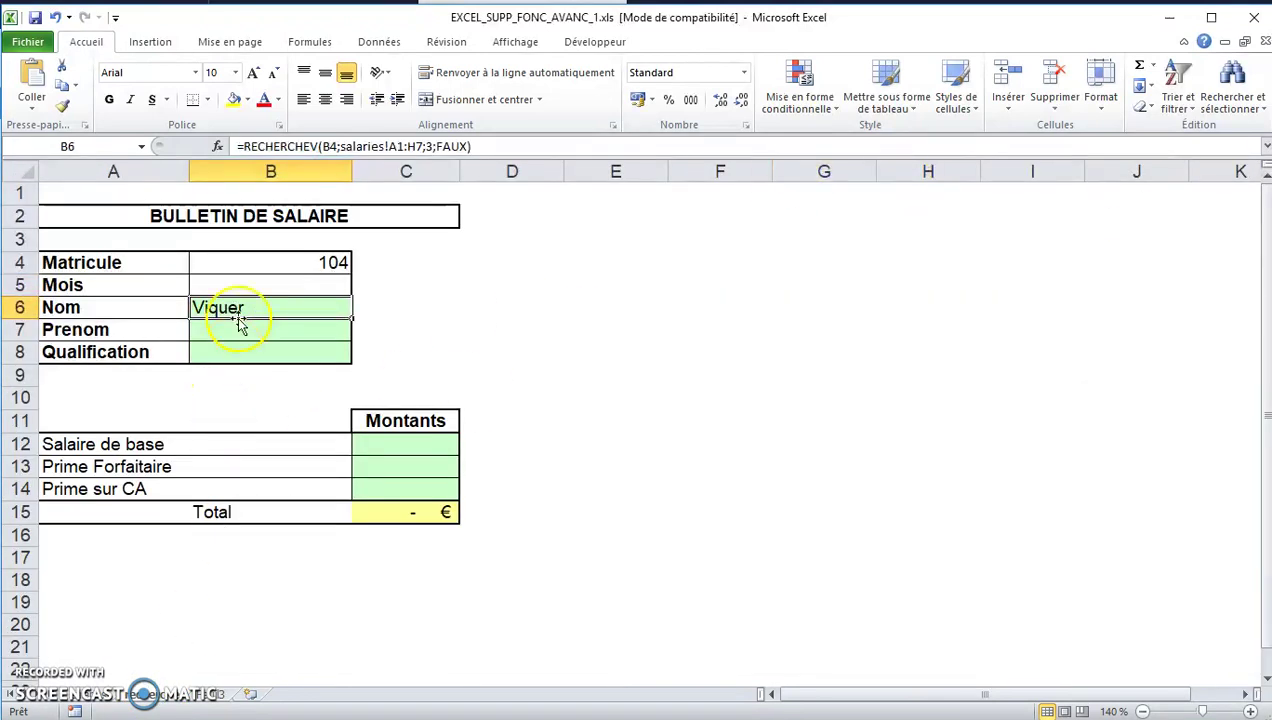
left_click(338, 146)
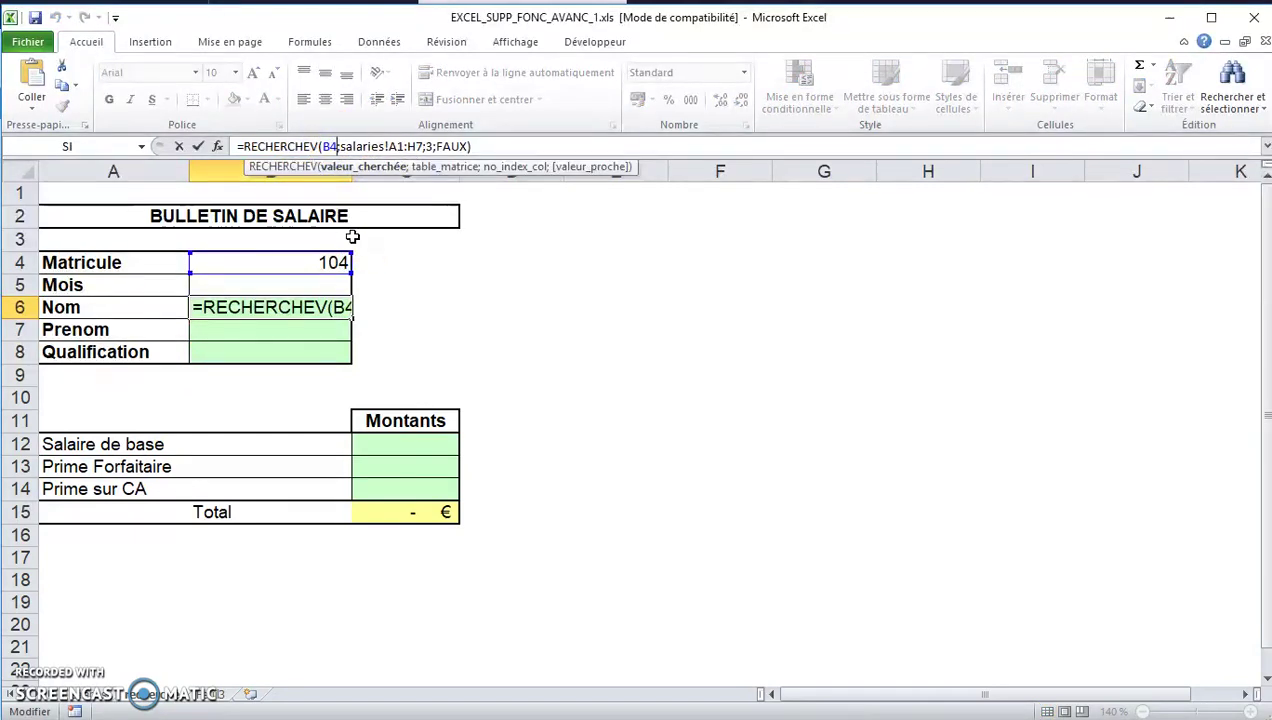
key("F4")
left_click(412, 146)
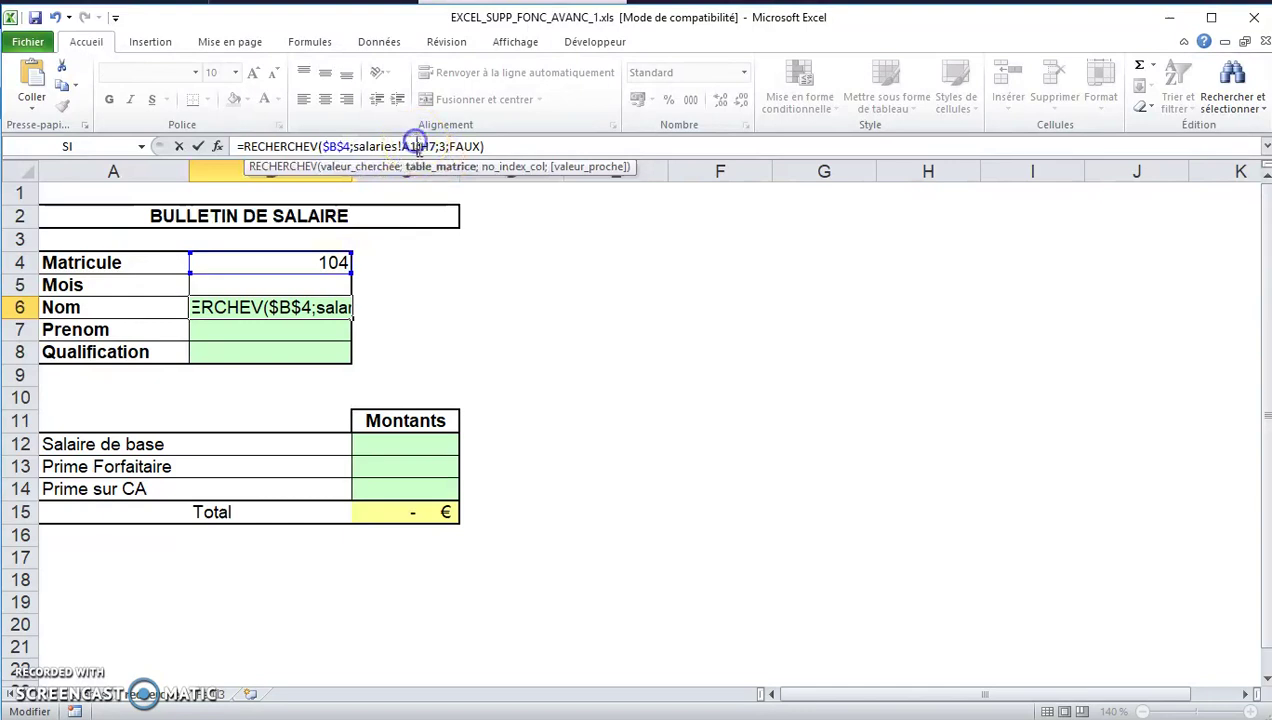
key("F4")
left_click(447, 146)
key("F4")
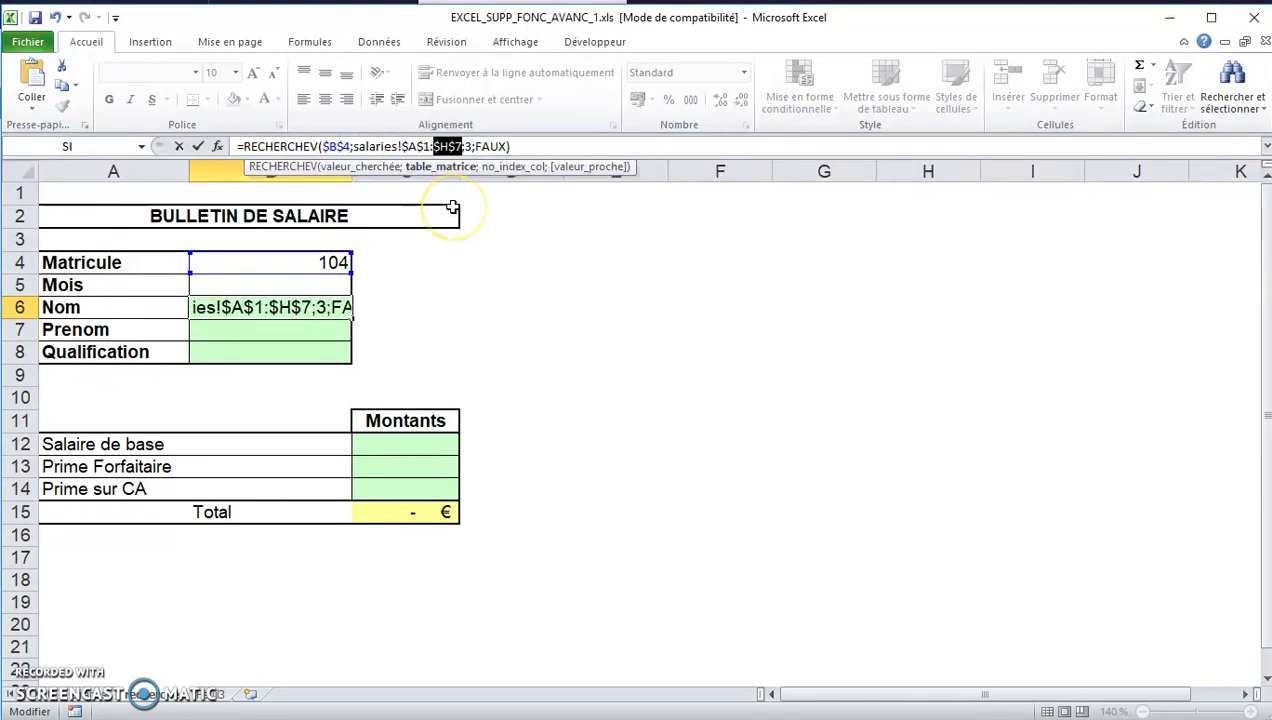
key("Return")
Copy the Nom formula from B6 into the Prenom cell B7.
left_click(237, 307)
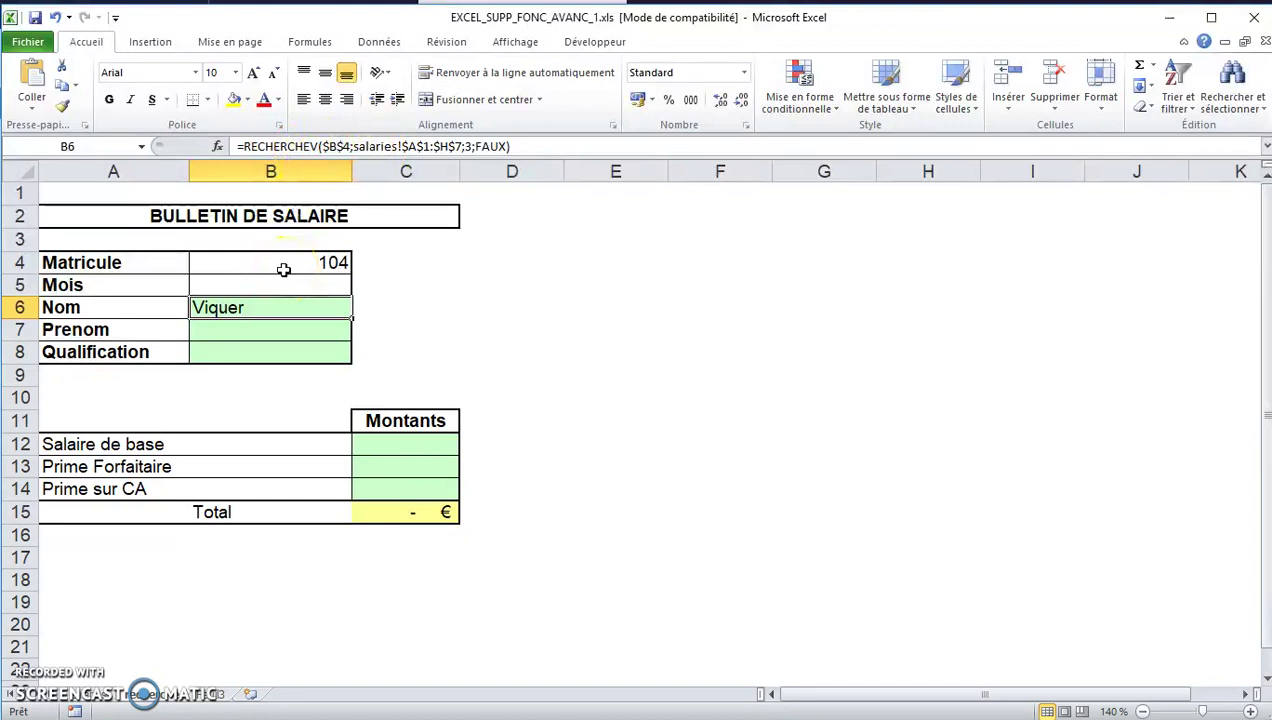
left_click(267, 318)
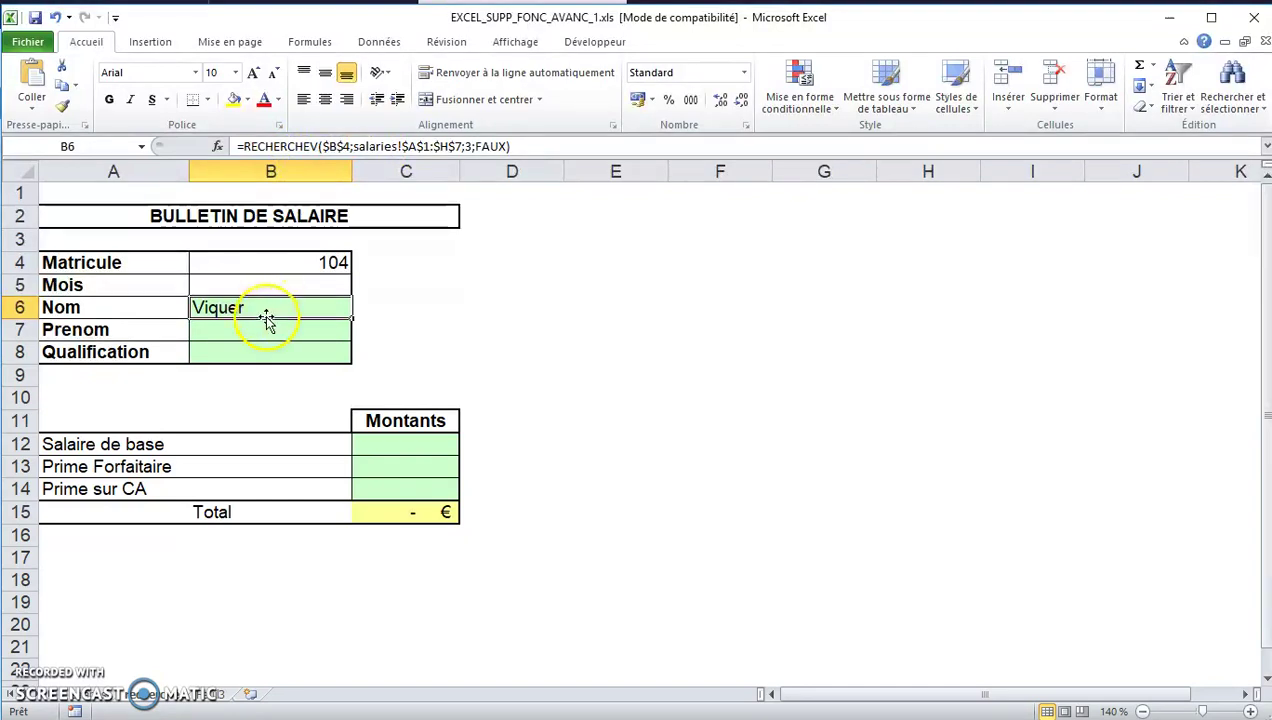
left_click(263, 314)
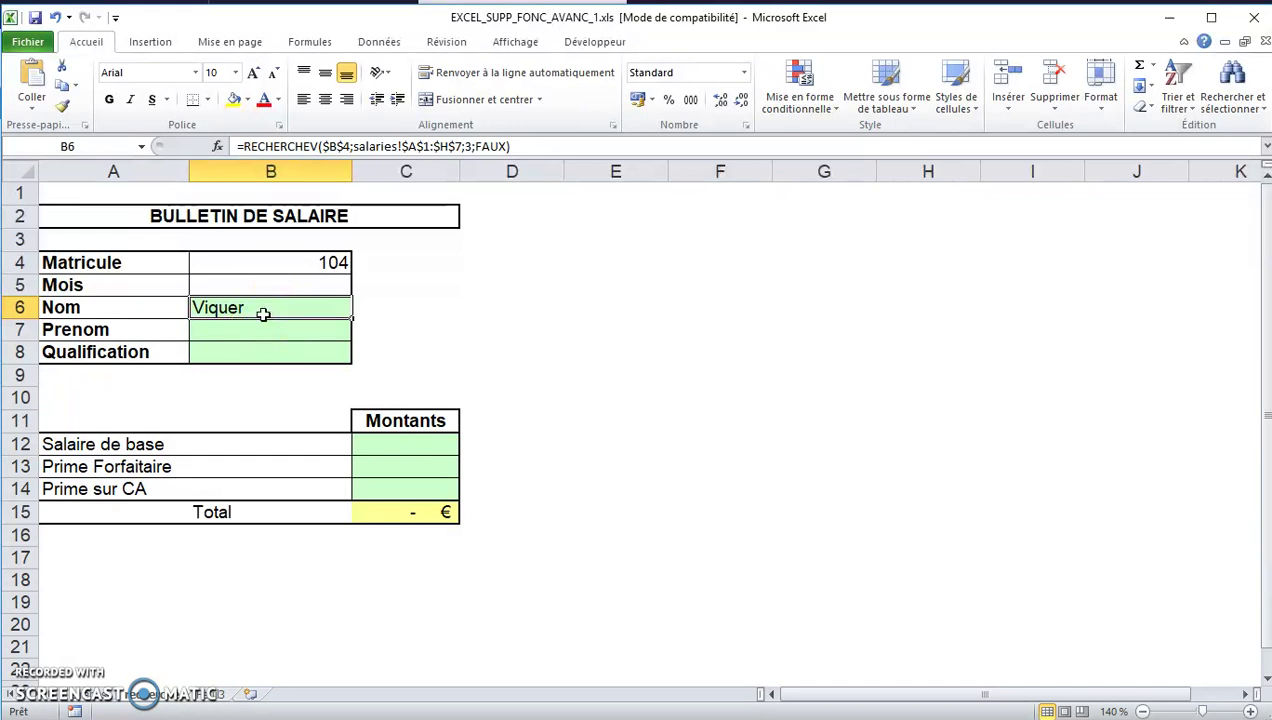
key("ctrl+c")
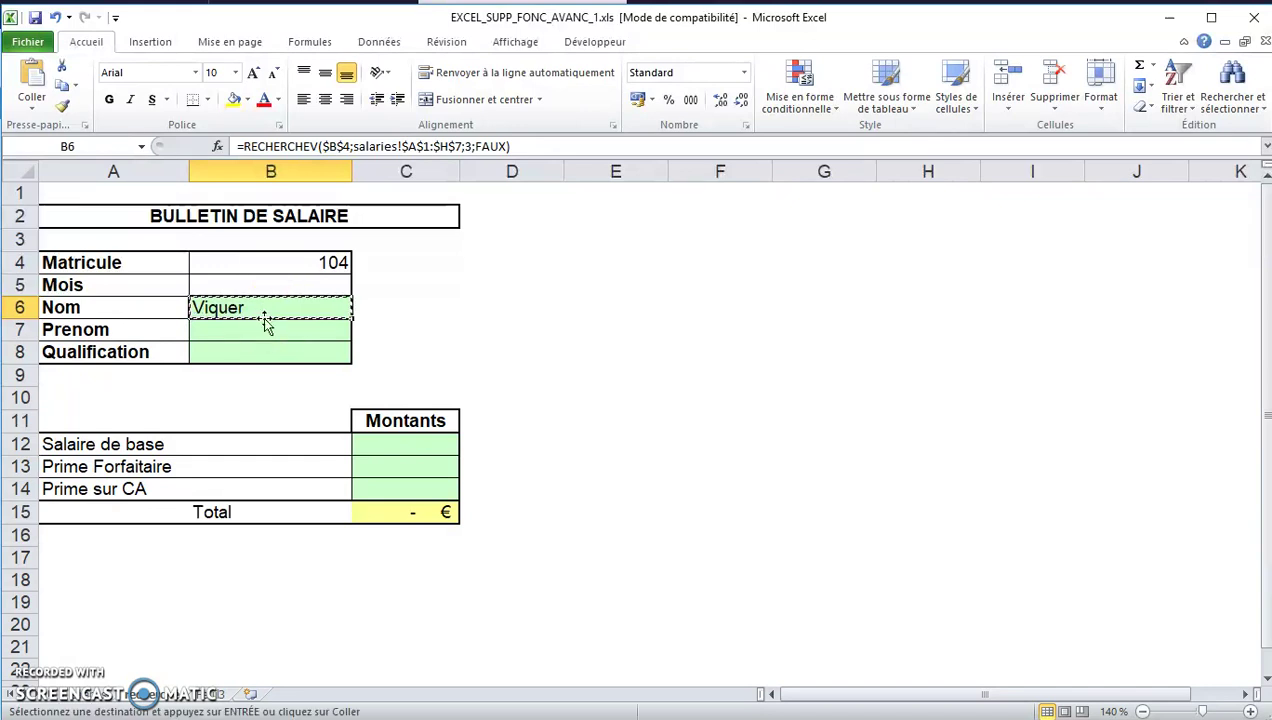
left_click(261, 329)
key("ctrl+v")
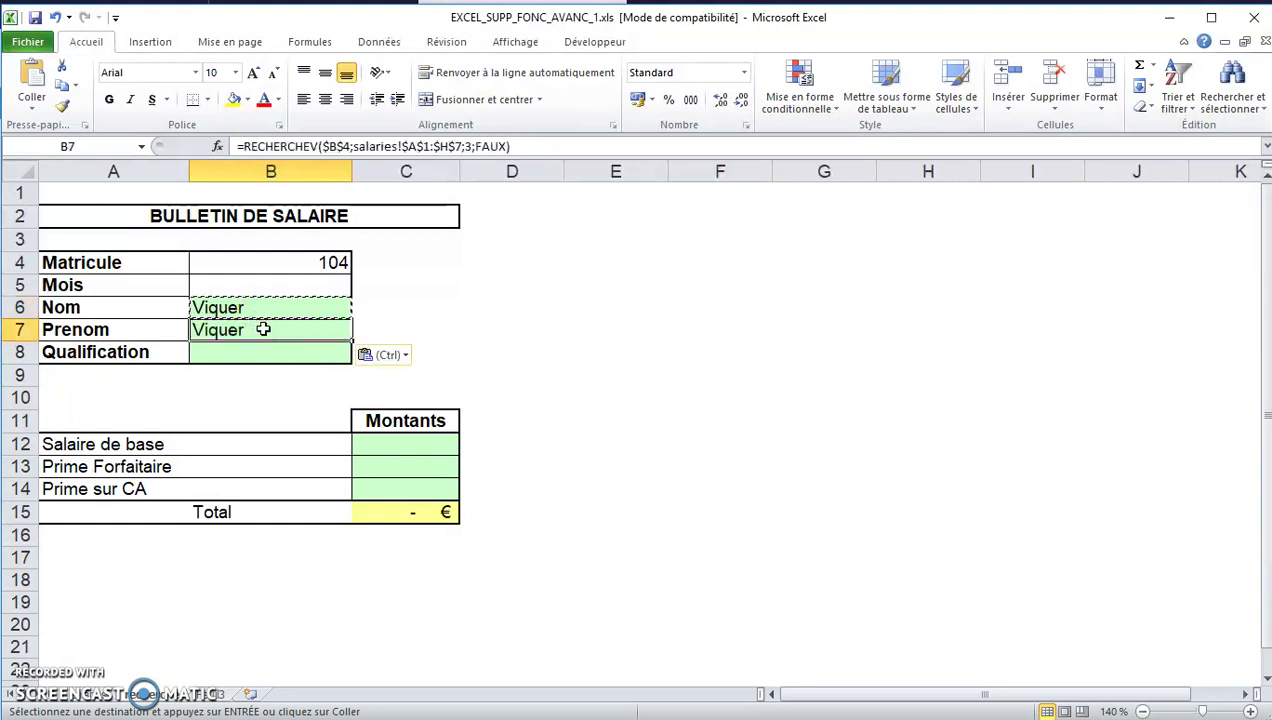
left_click(263, 329)
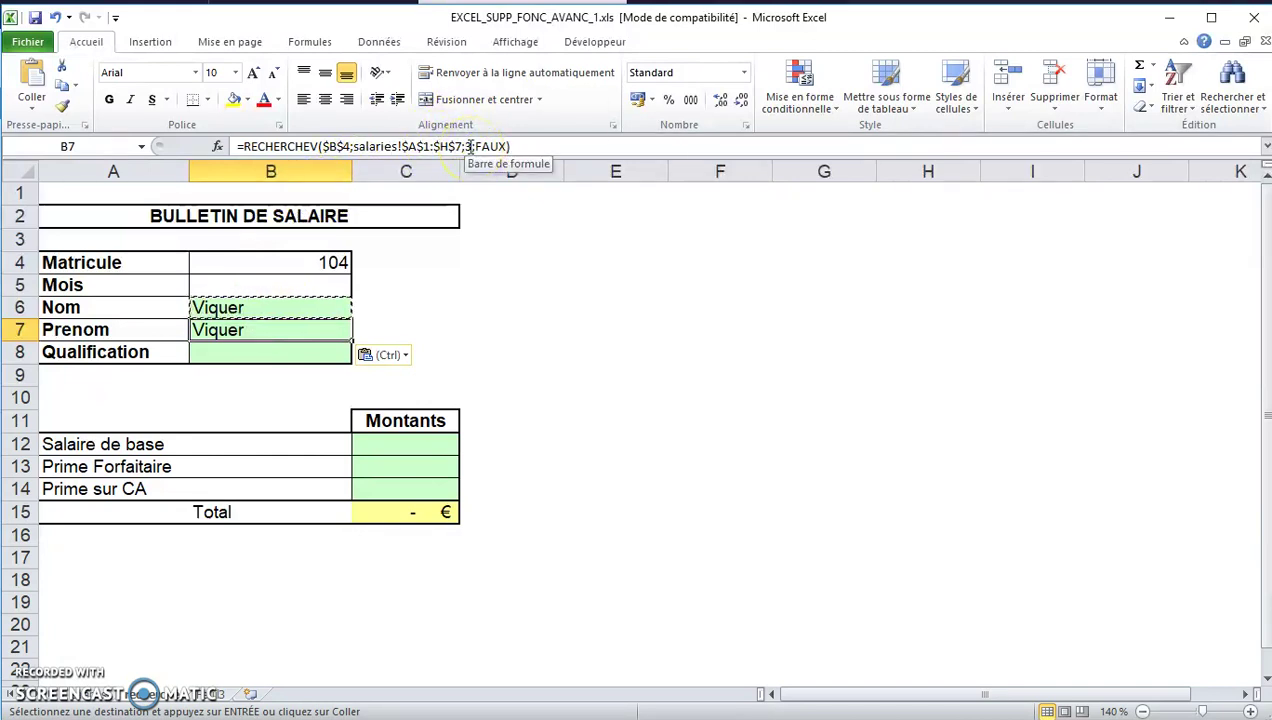
Set no_index_col to 2 in the Prenom formula in B7, and check it against the salaries sheet's Prénom column.
left_click(120, 693)
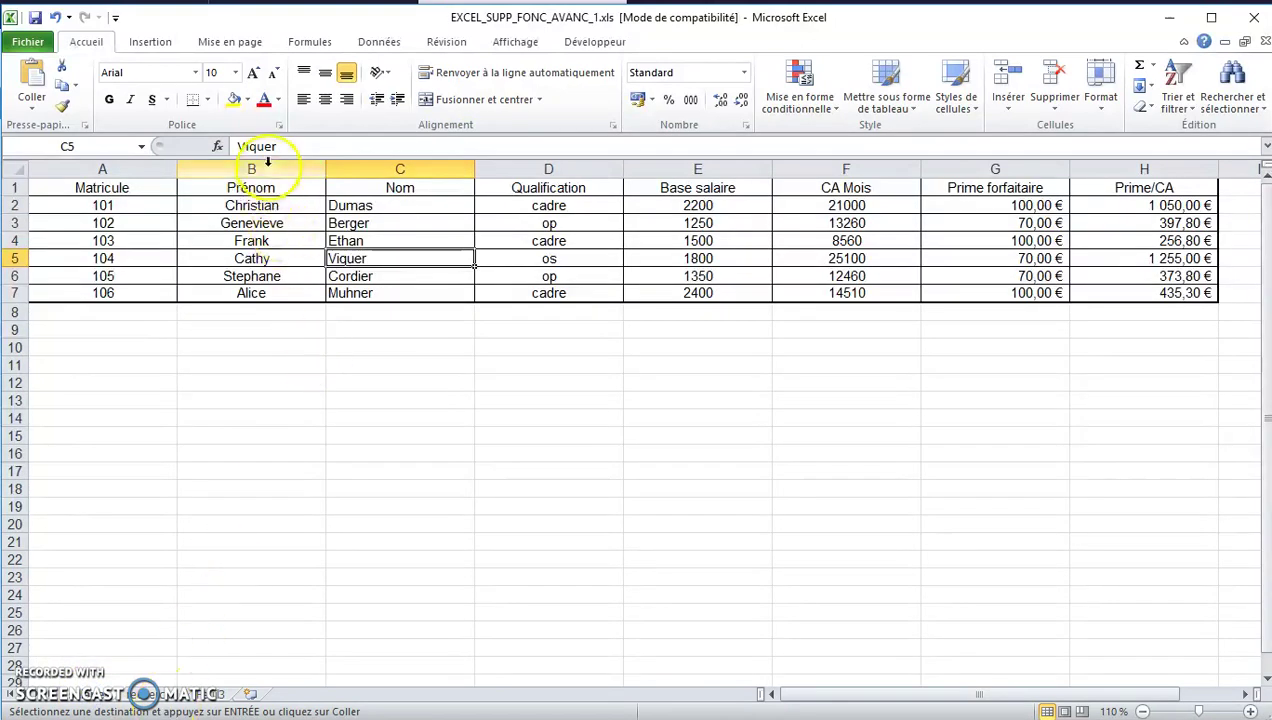
left_click(150, 694)
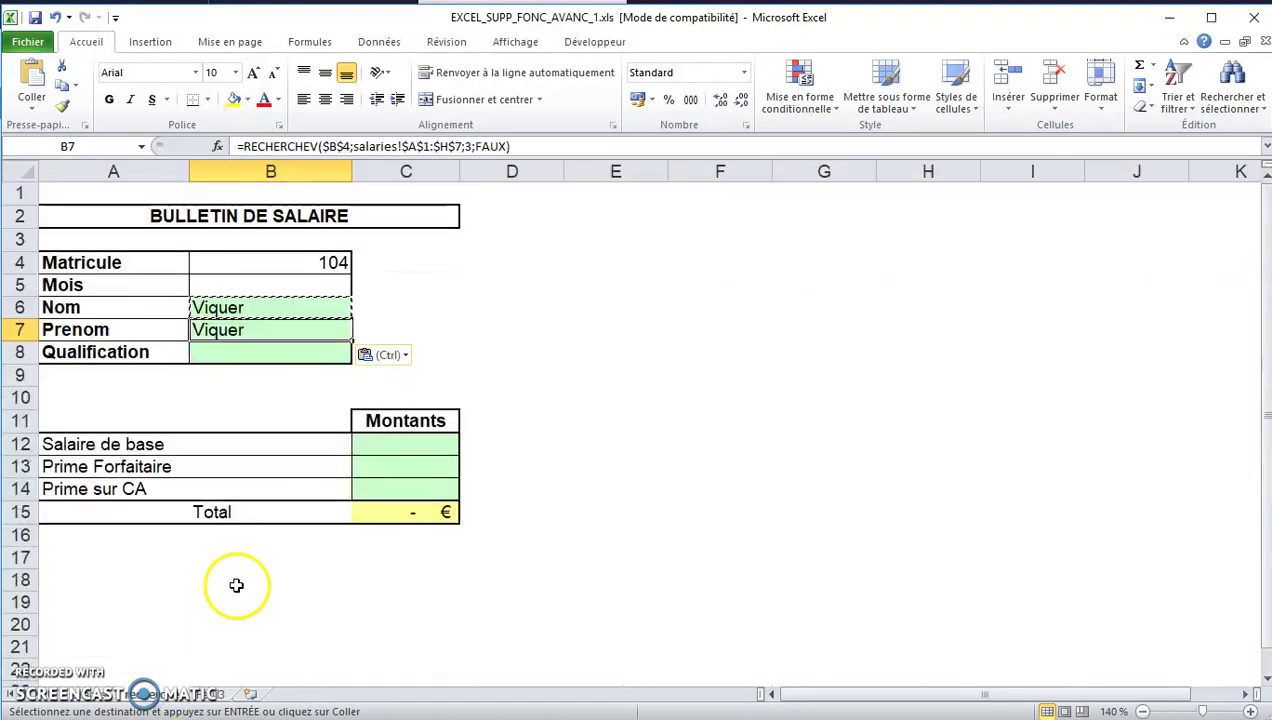
left_click(468, 146)
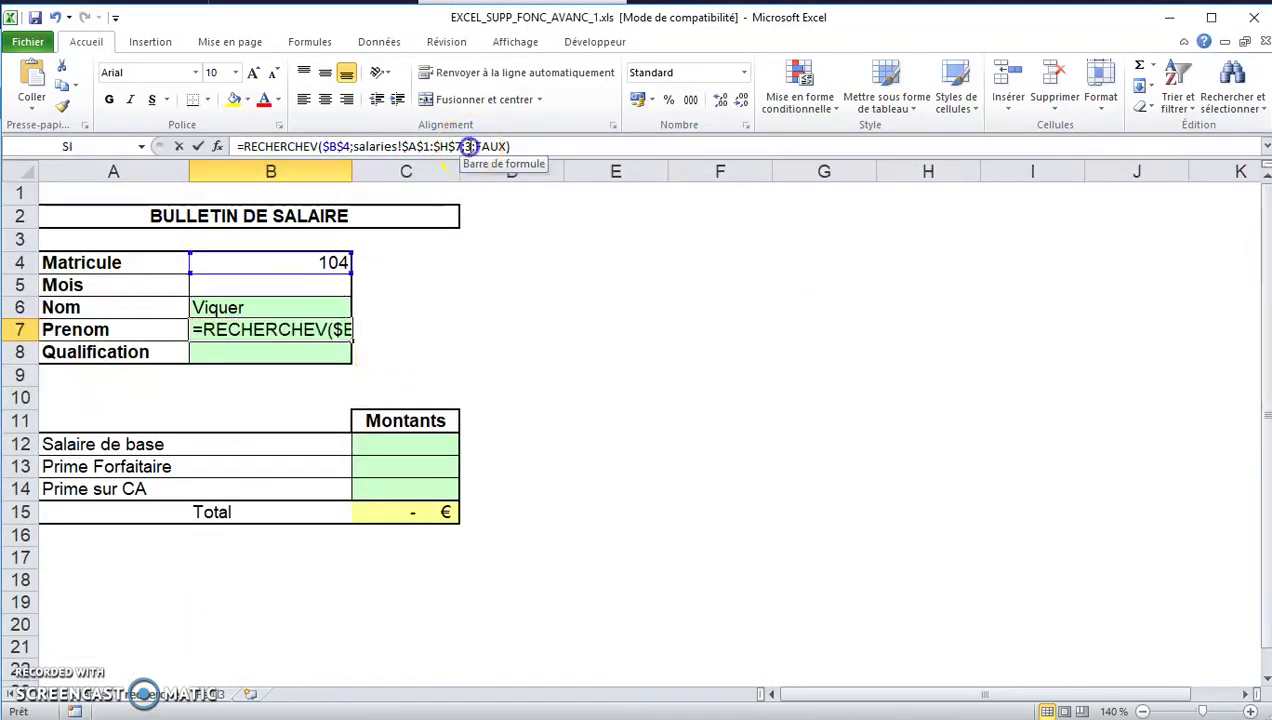
double_click(468, 146)
type("2")
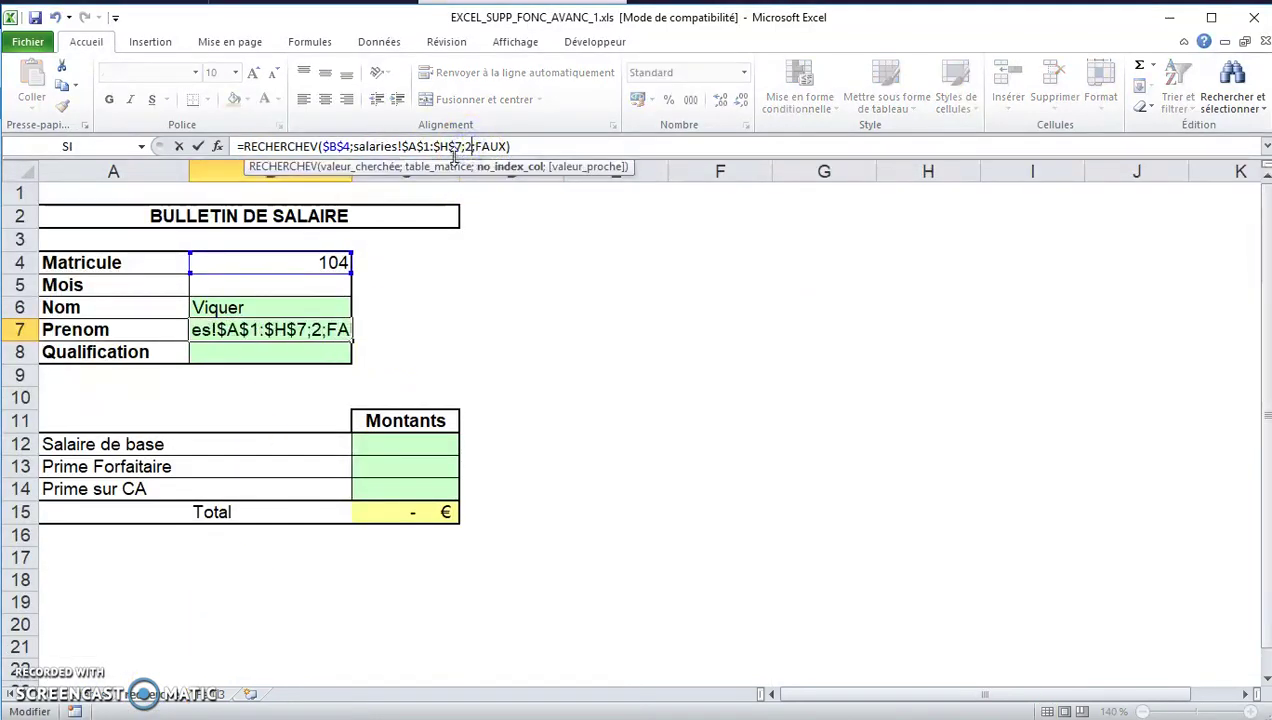
key("Return")
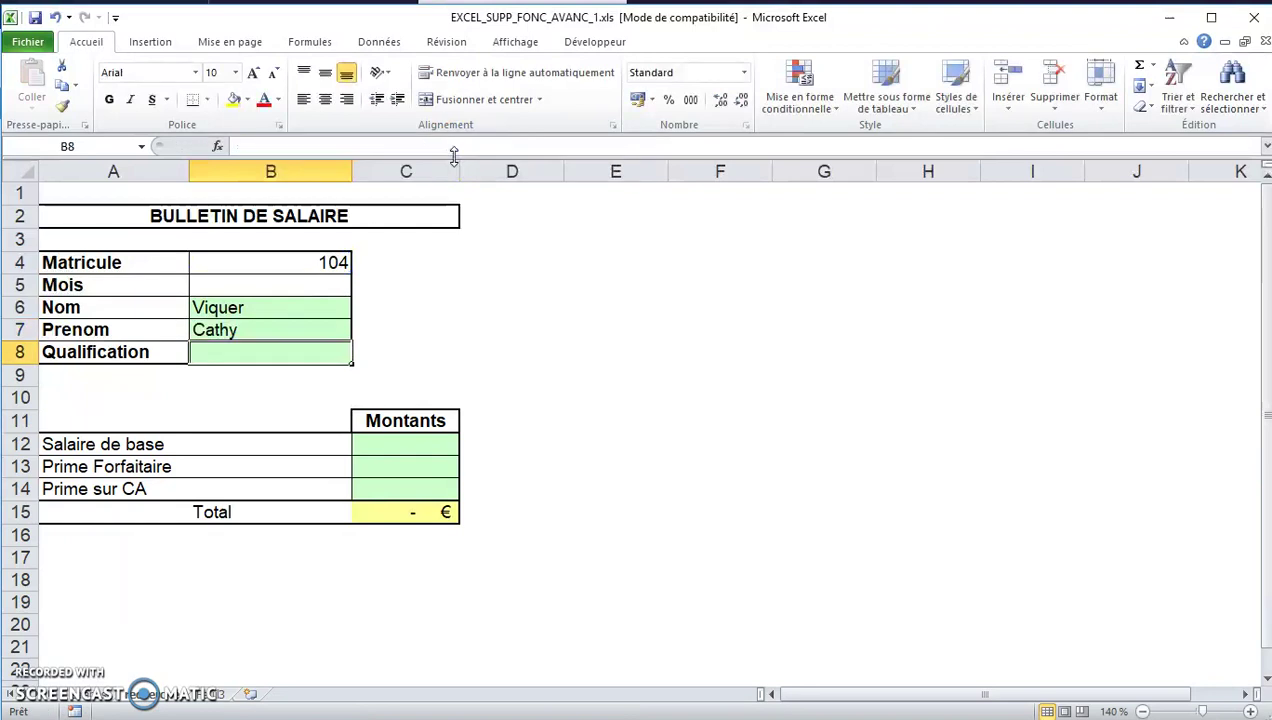
left_click(104, 697)
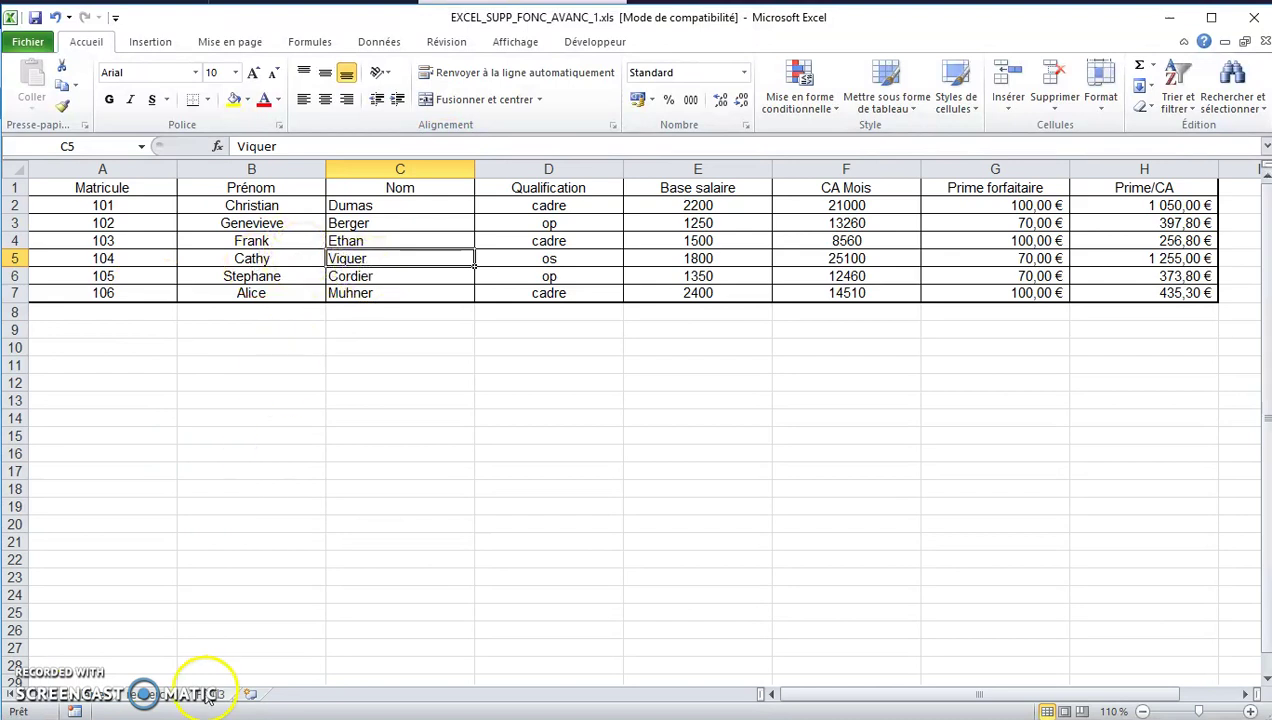
left_click(170, 694)
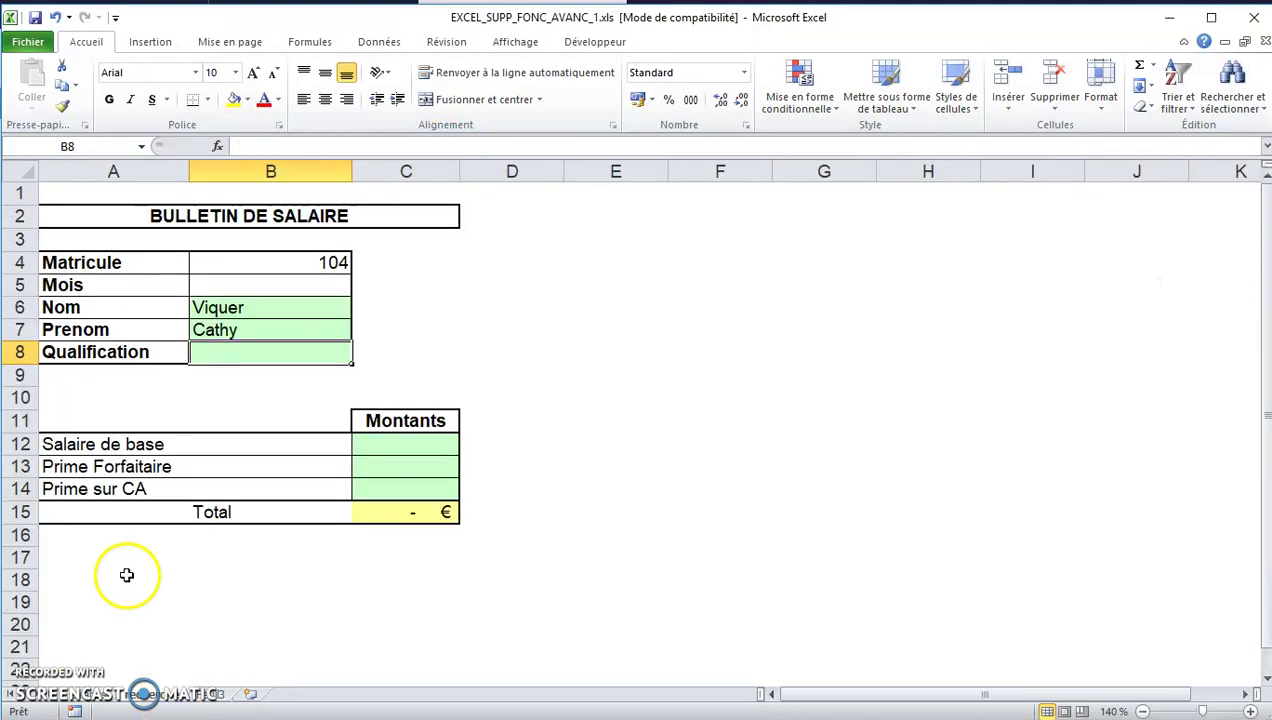
Check the Qualification column's position on the salaries sheet and copy the Prenom formula from B7 into B8.
left_click(268, 338)
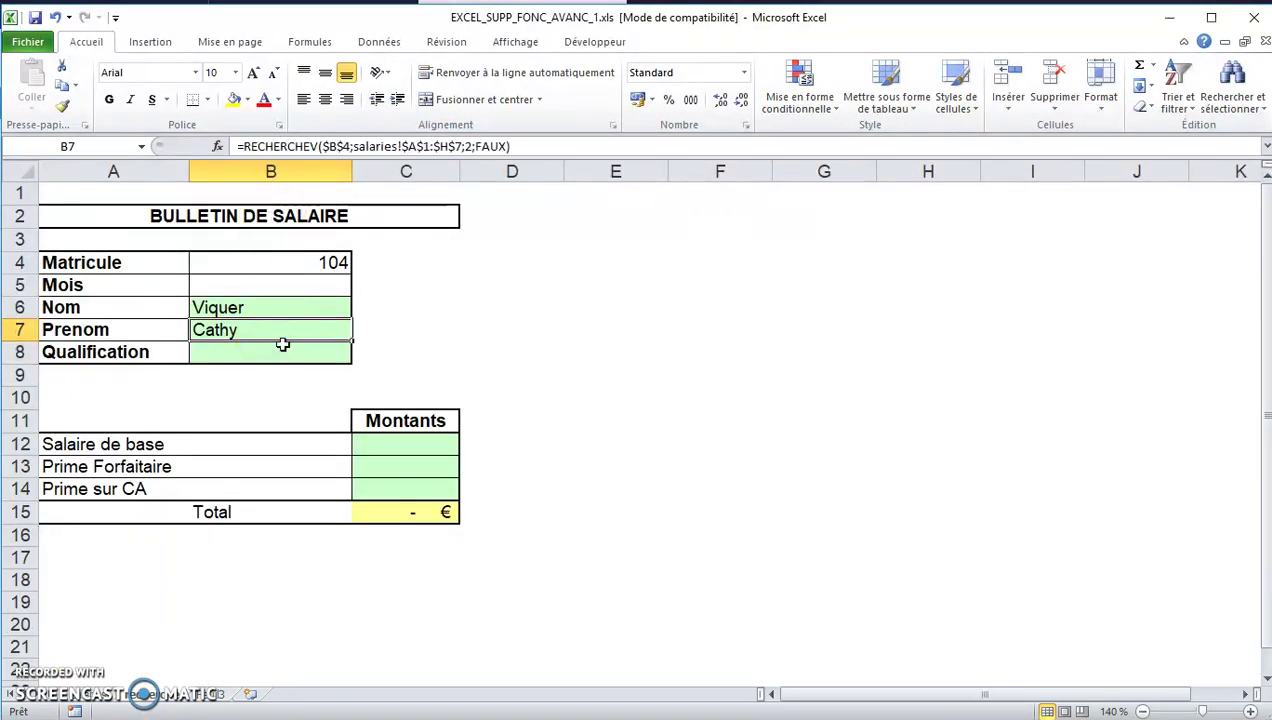
left_click(104, 697)
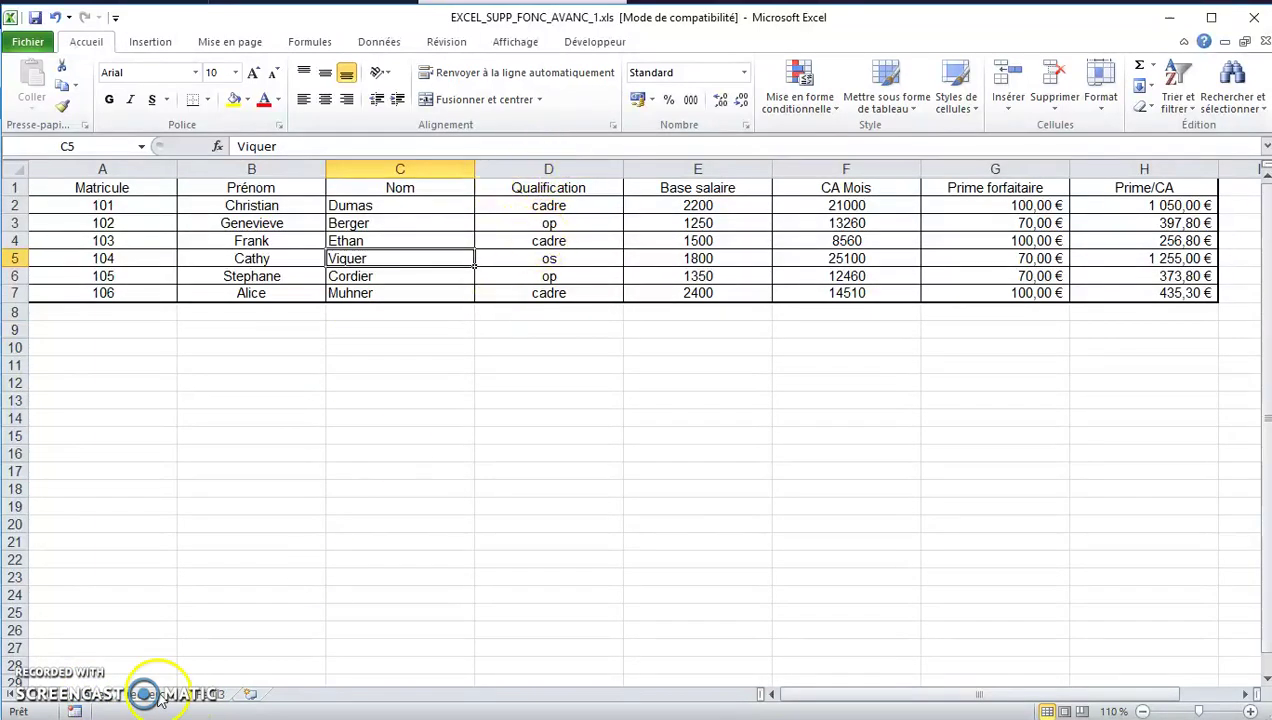
left_click(157, 697)
key("ctrl+c")
left_click(214, 357)
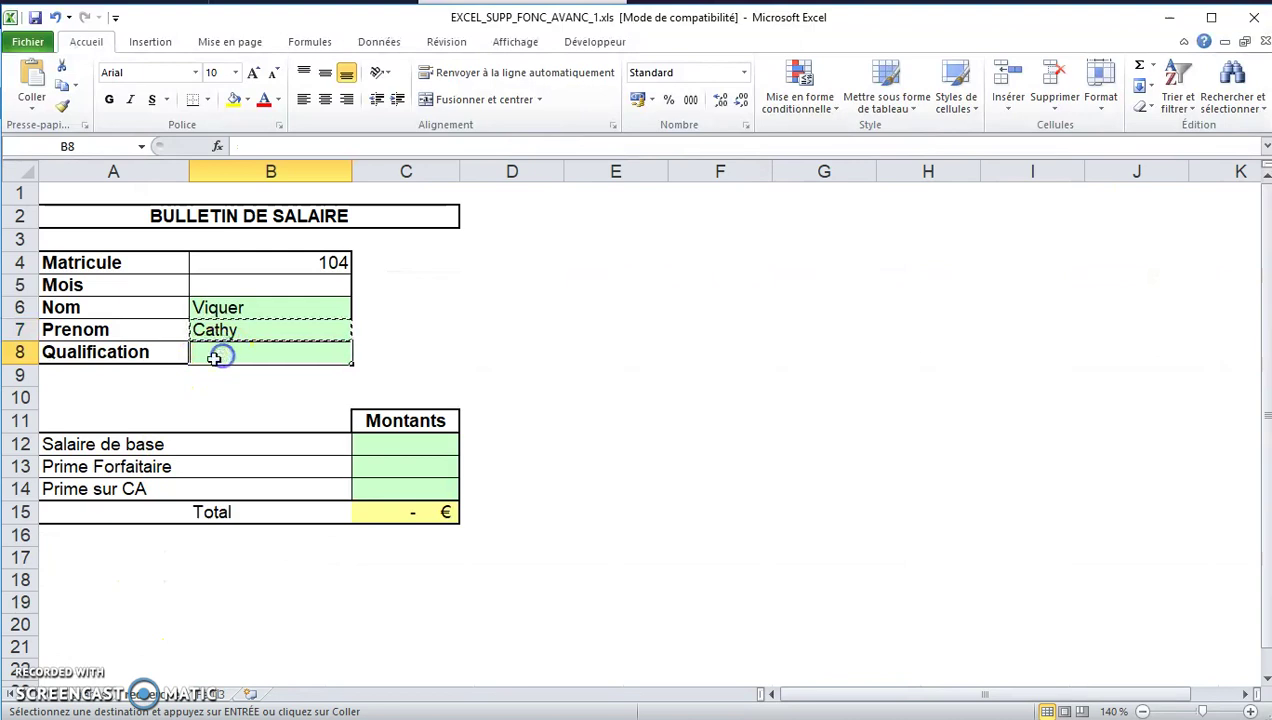
key("ctrl+v")
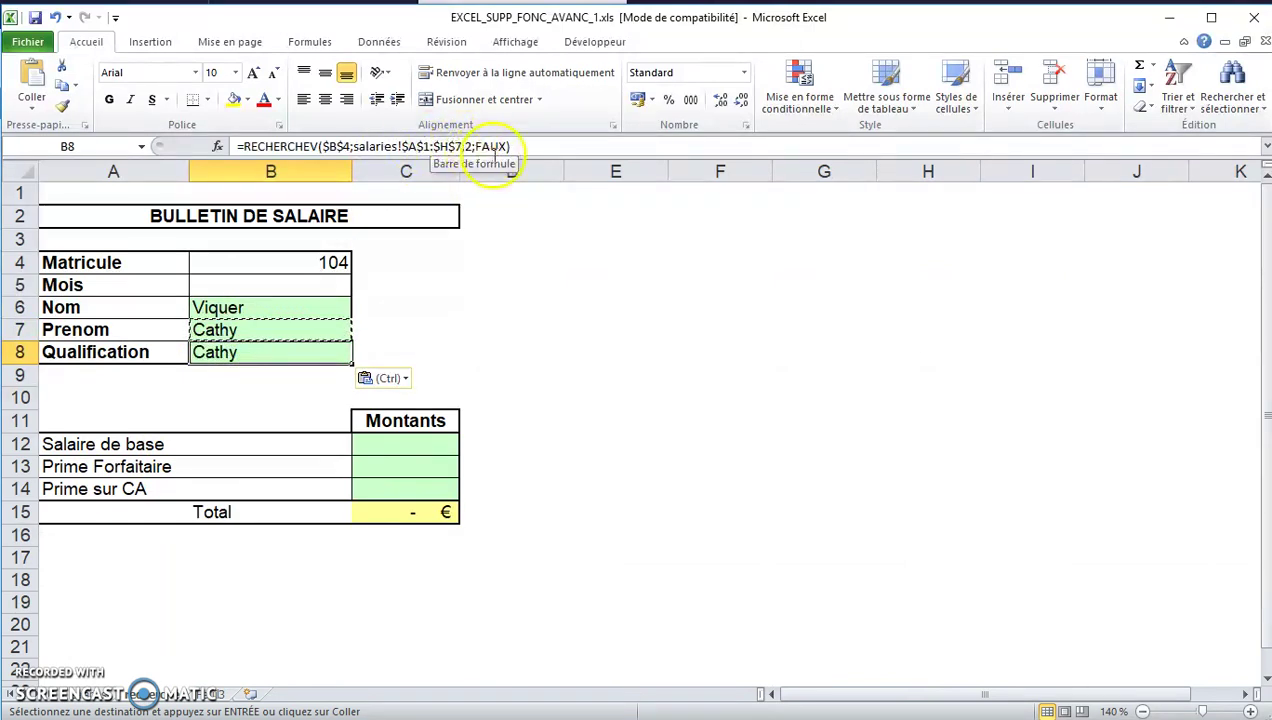
Set no_index_col to 4 in the Qualification formula in B8.
left_click(467, 147)
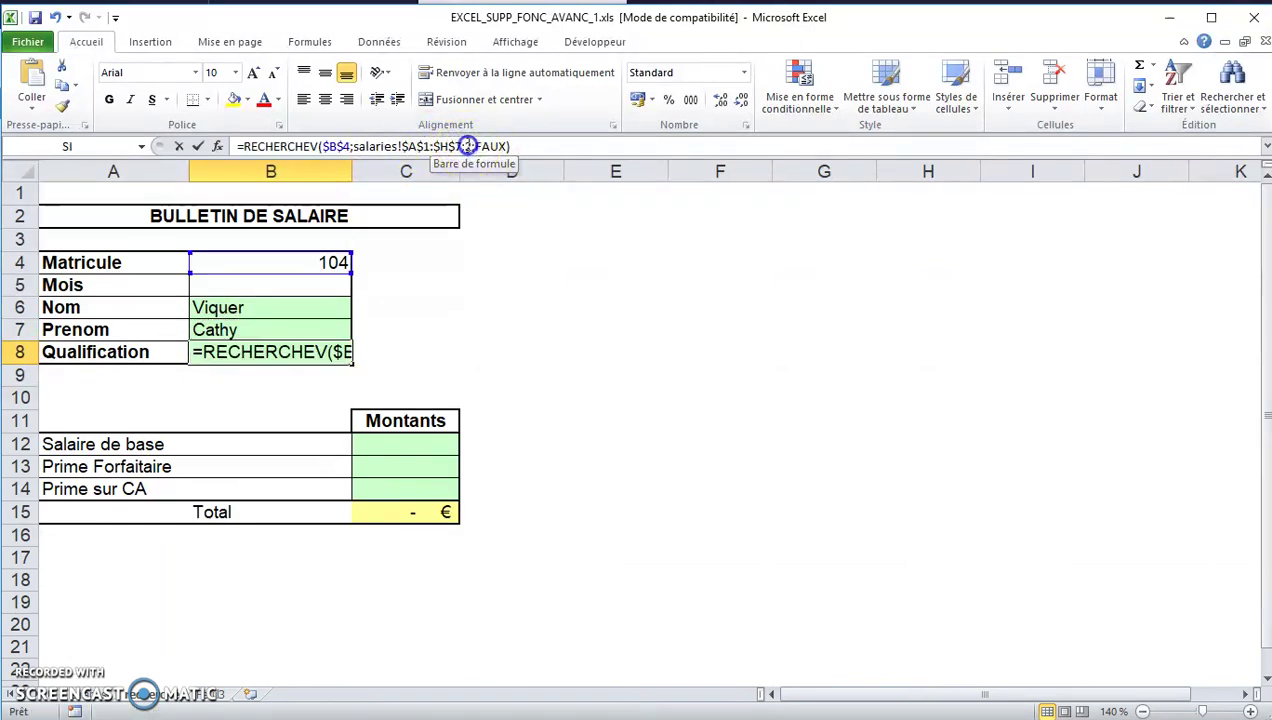
double_click(468, 147)
type("4")
key("Return")
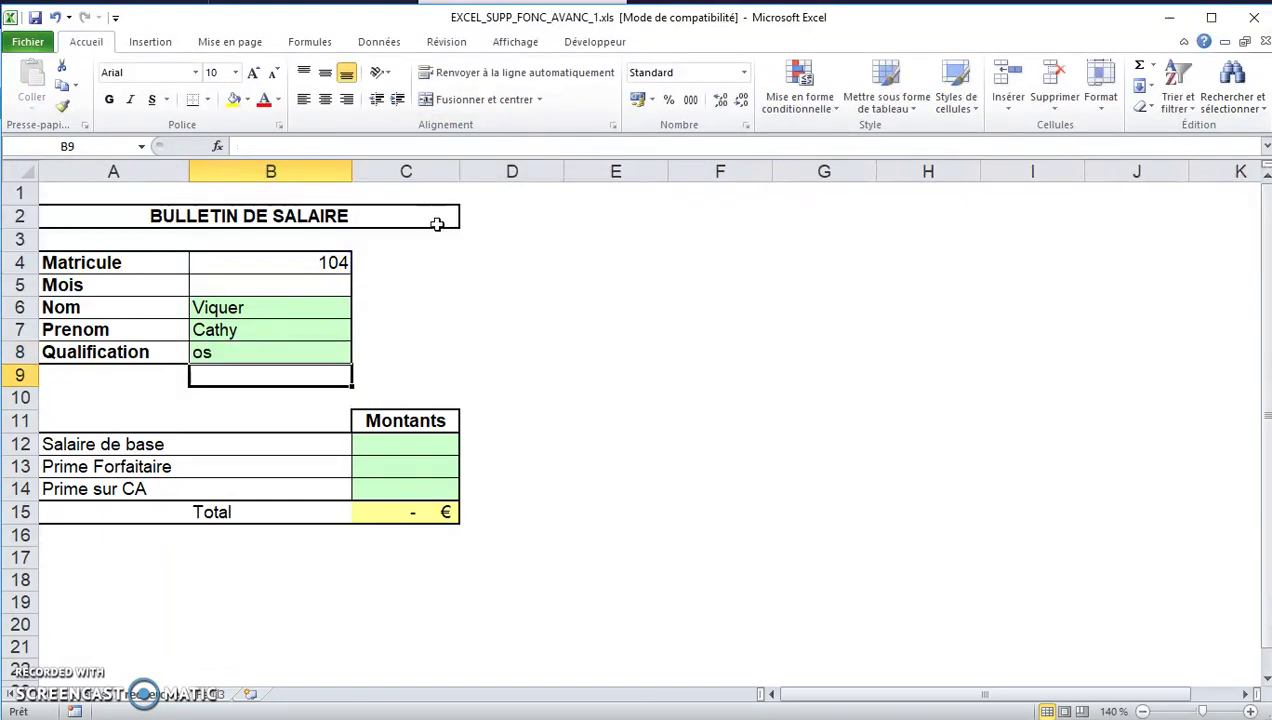
key("Up")
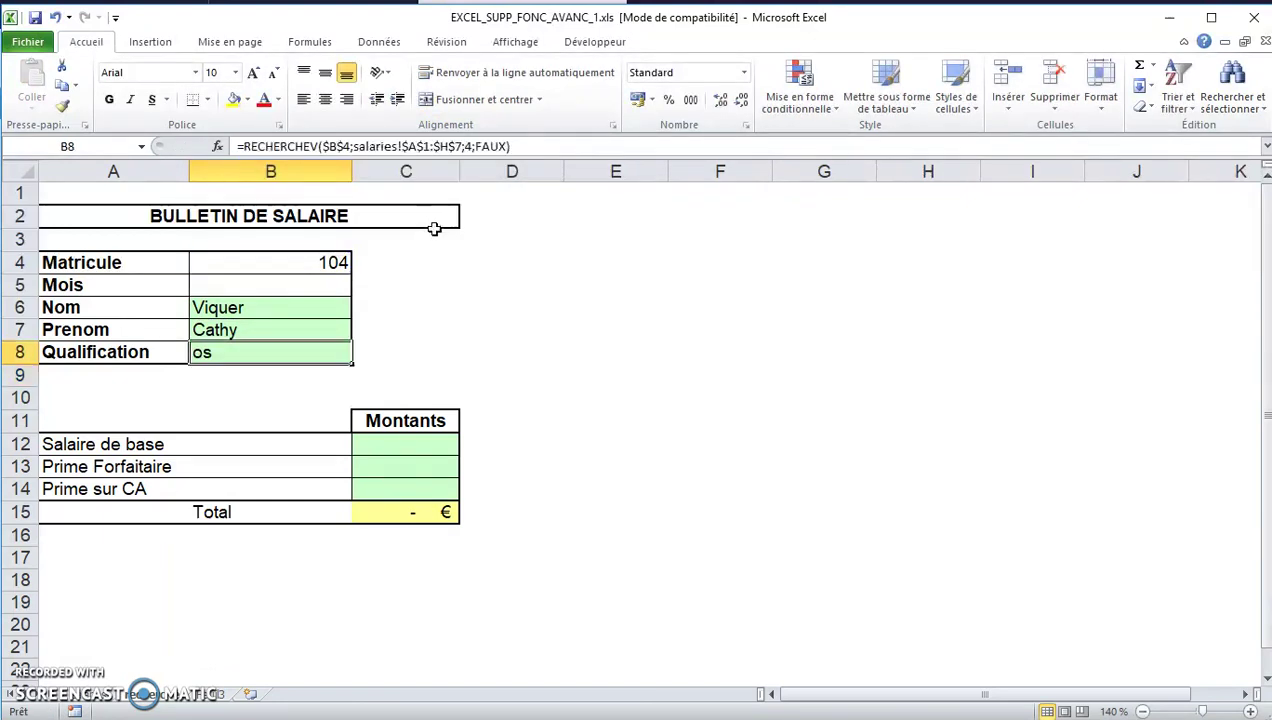
left_click(412, 312)
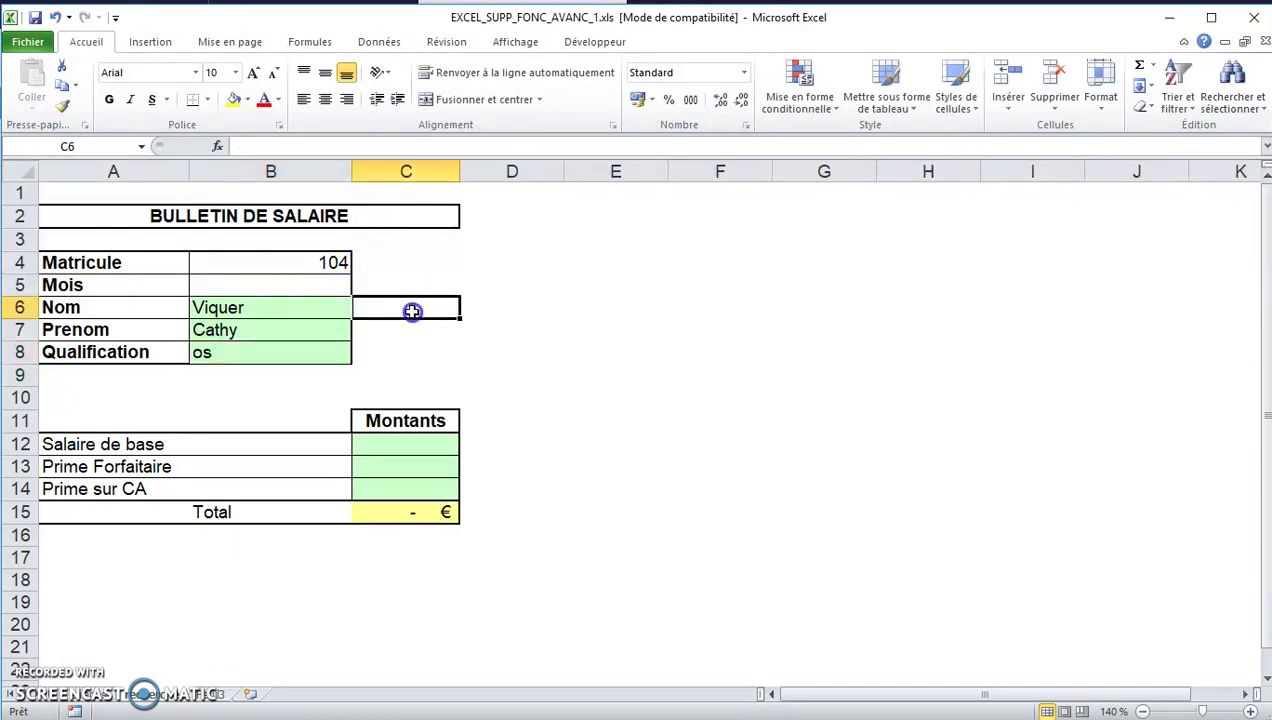
left_click(338, 351)
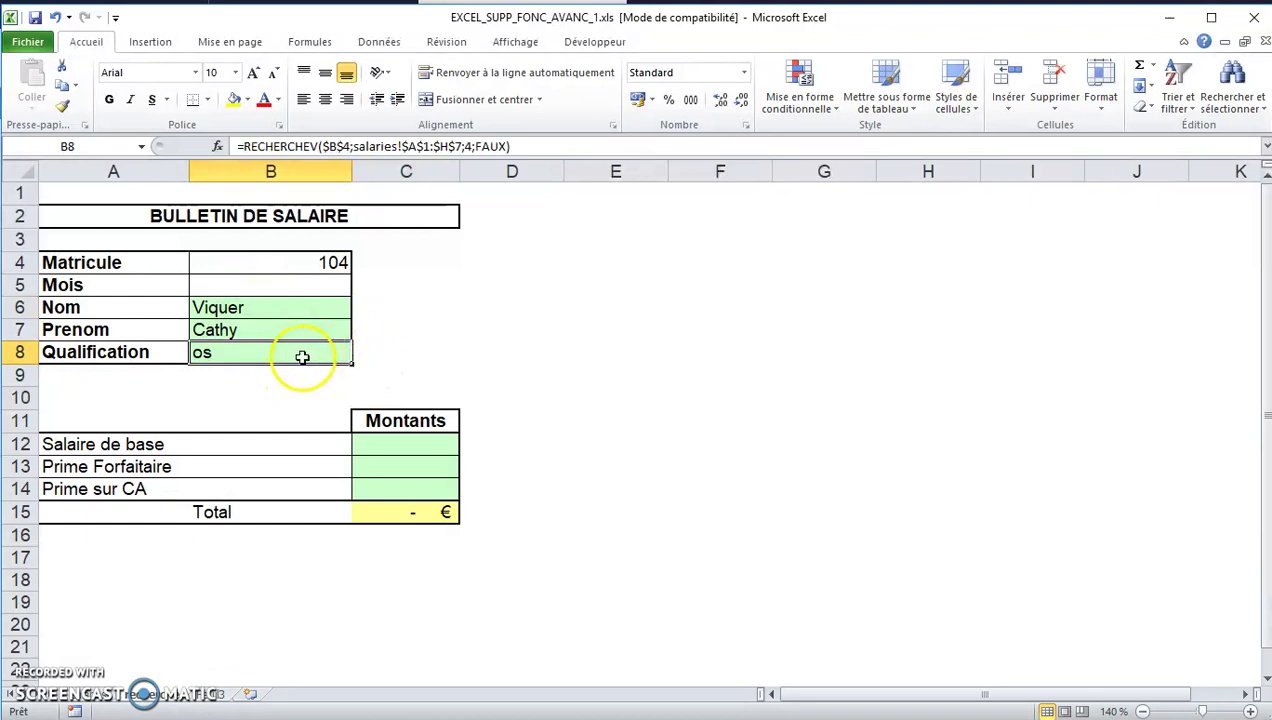
left_click(395, 350)
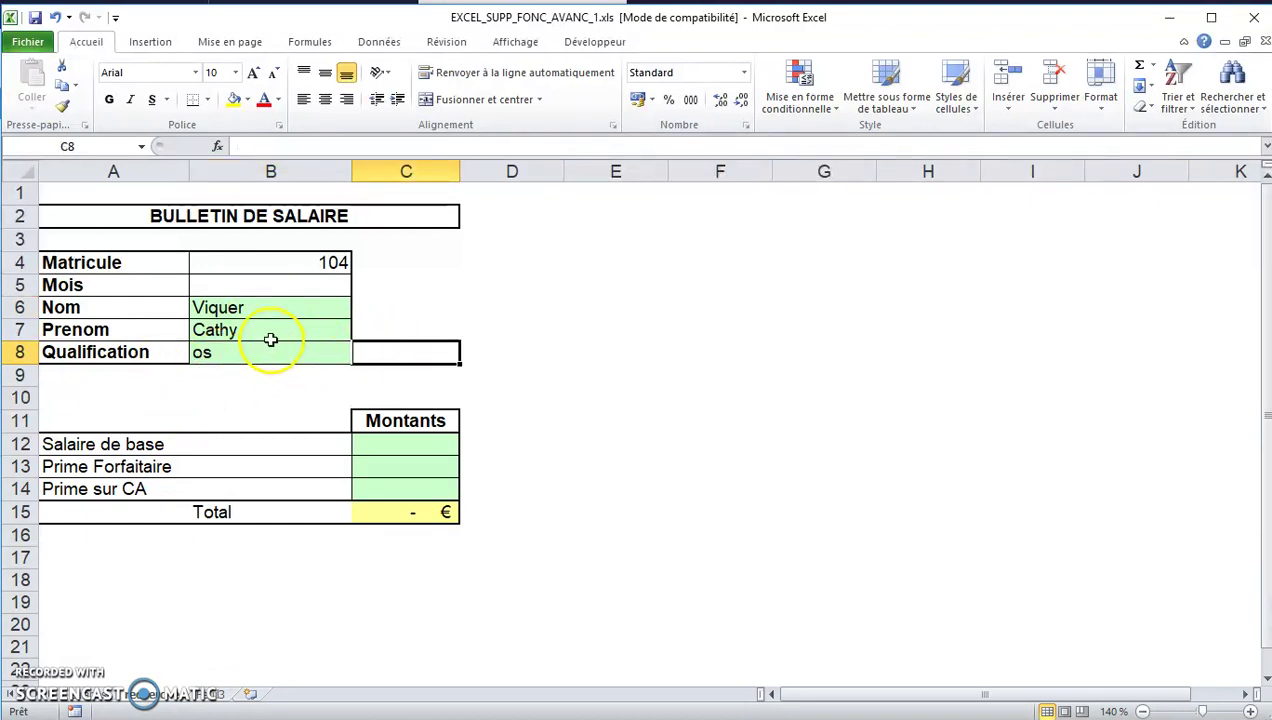
Apply a thick outline border (Bordure épaisse en encadré) around the employee details block A4:B8.
left_click_drag(150, 258, 258, 352)
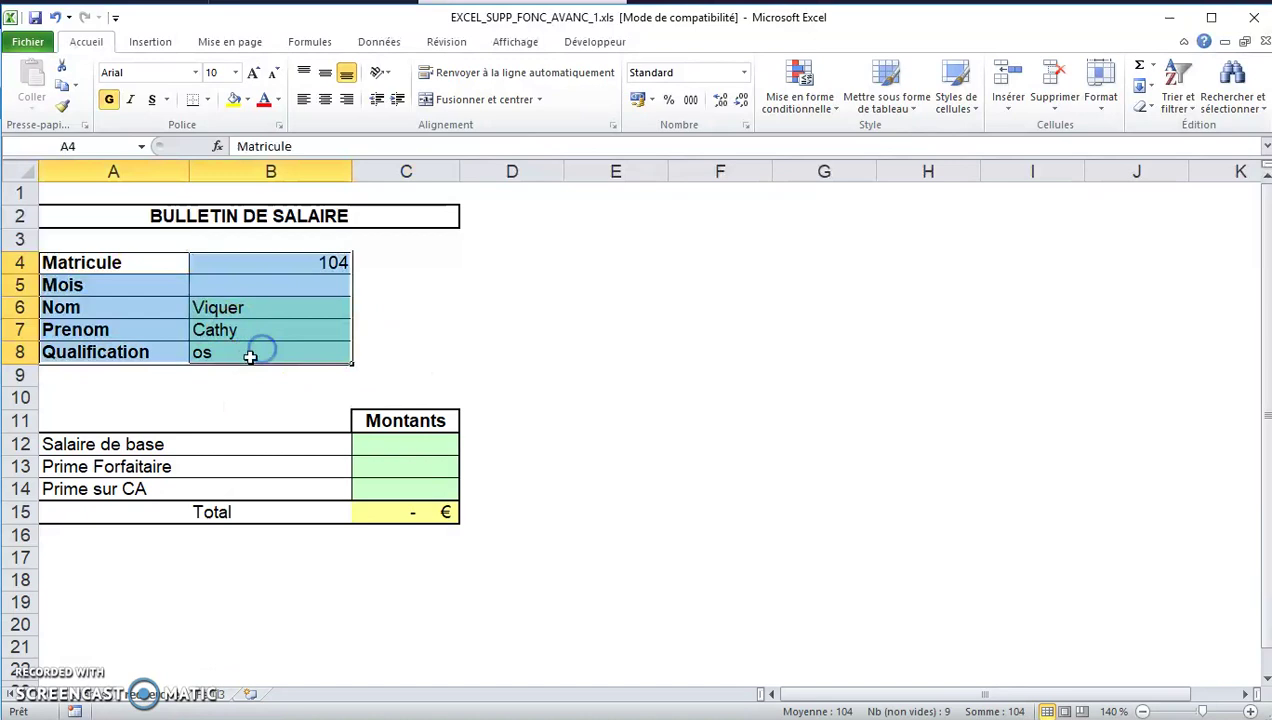
left_click(207, 99)
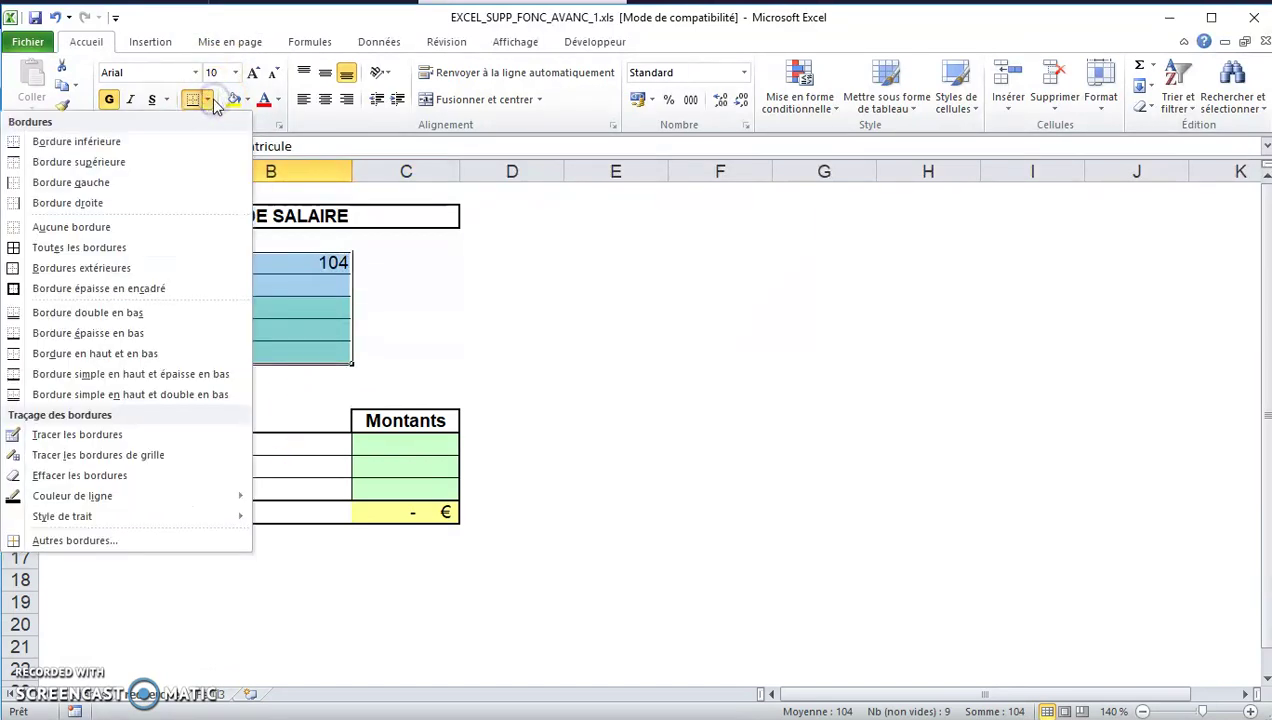
left_click(168, 288)
left_click(511, 352)
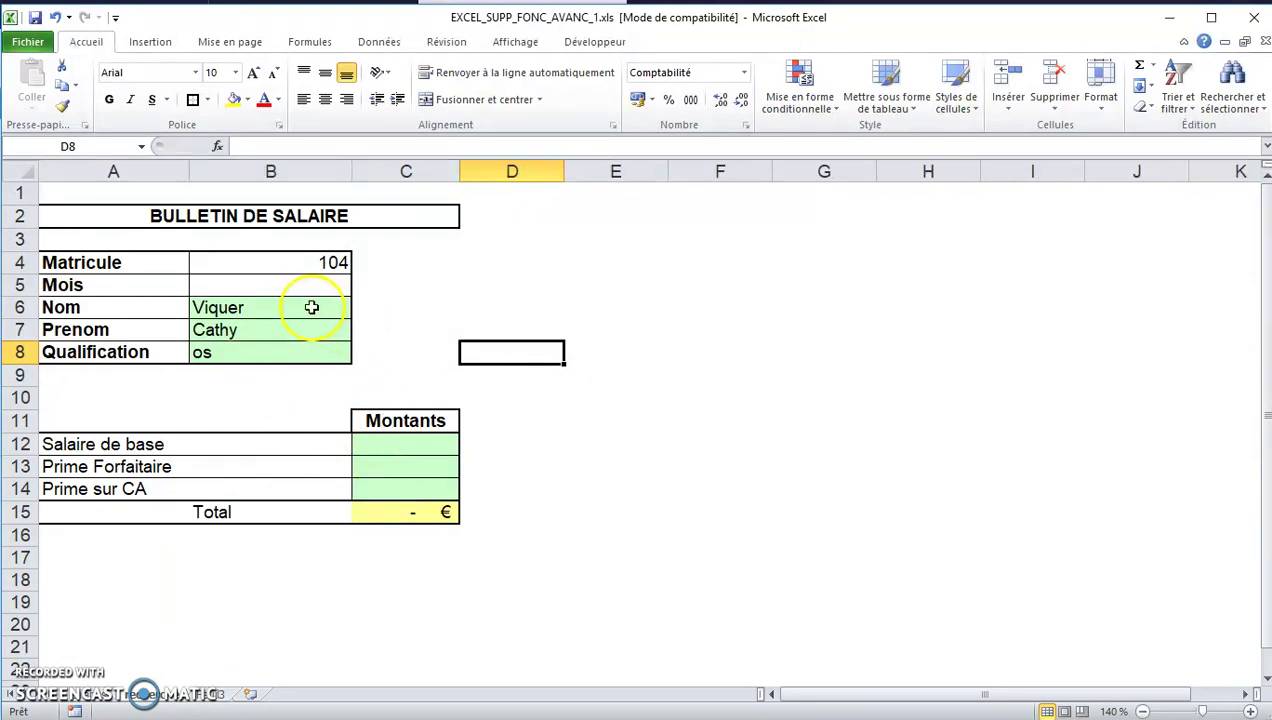
Turn on the gridlines (Quadrillage) display for the payslip sheet.
left_click(535, 46)
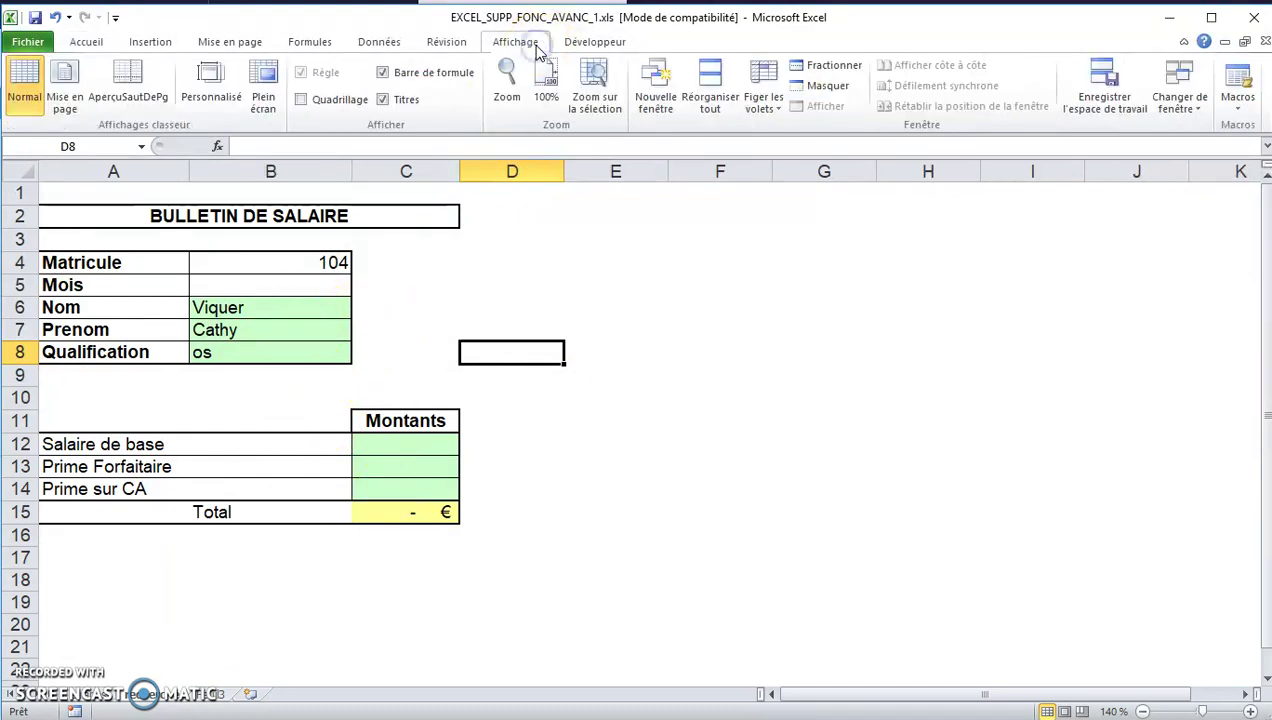
left_click(303, 100)
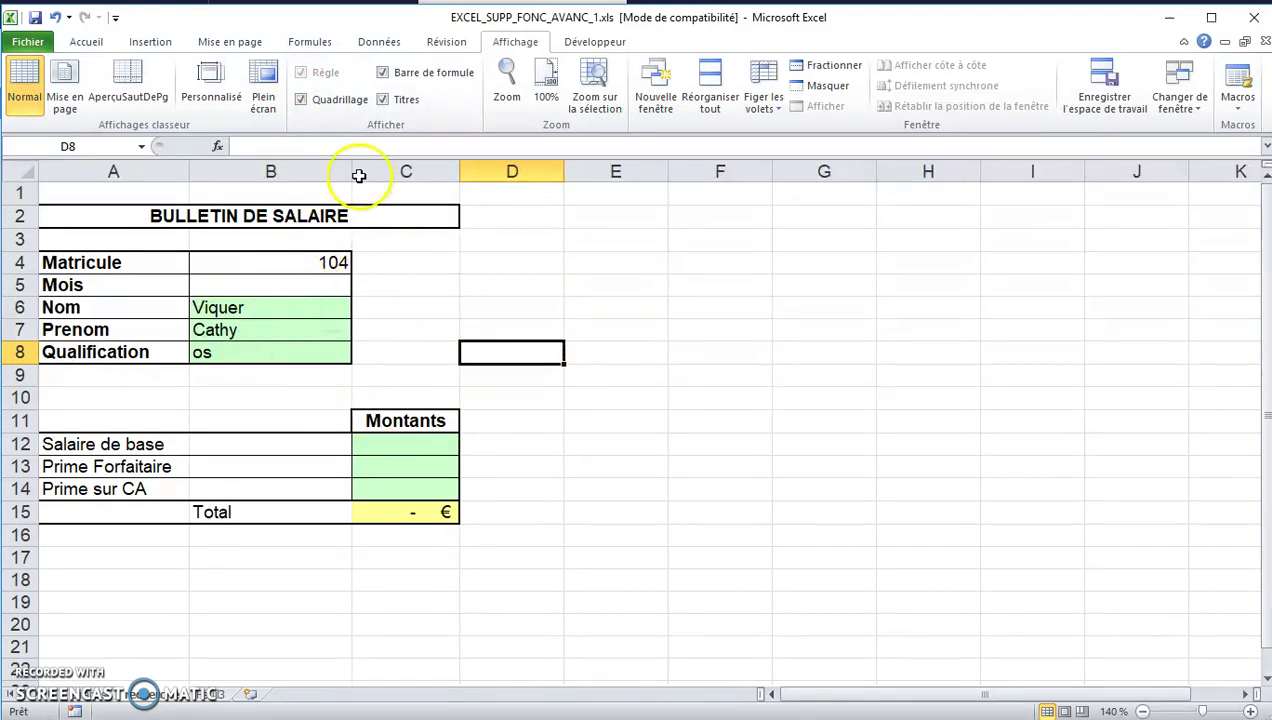
Turn off the gridlines (Quadrillage) display for the payslip sheet.
left_click(302, 100)
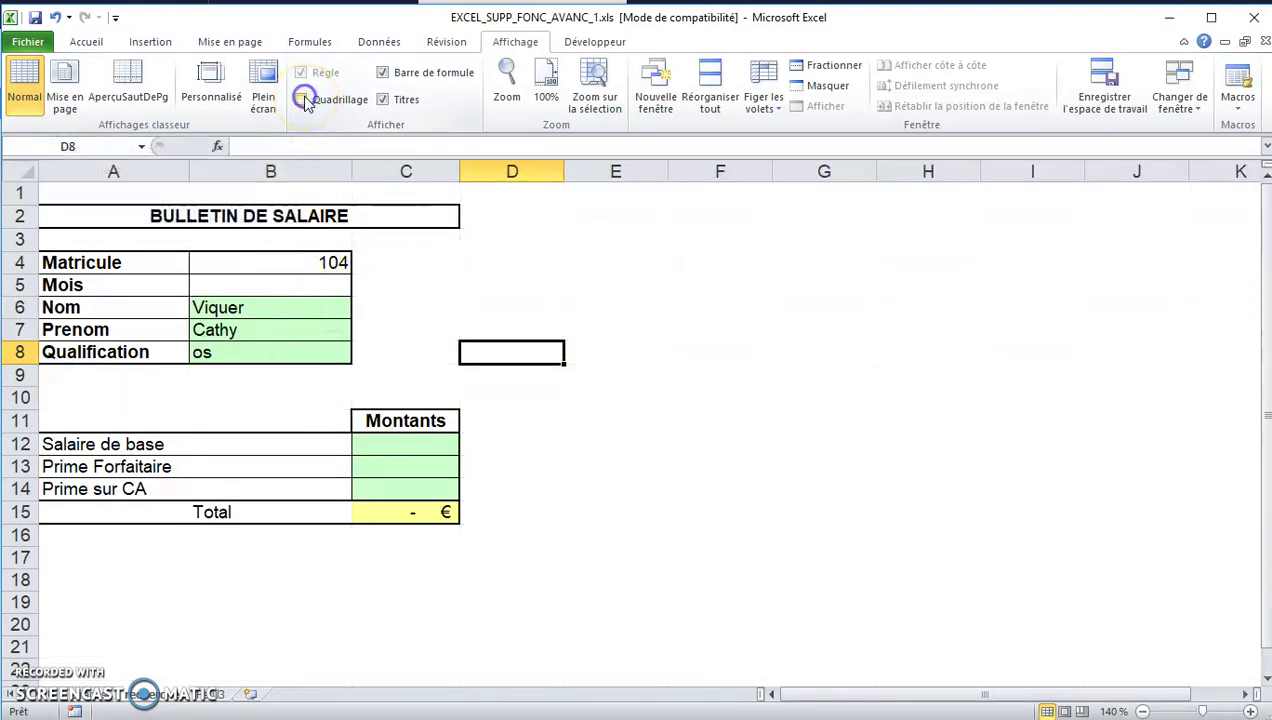
left_click(410, 310)
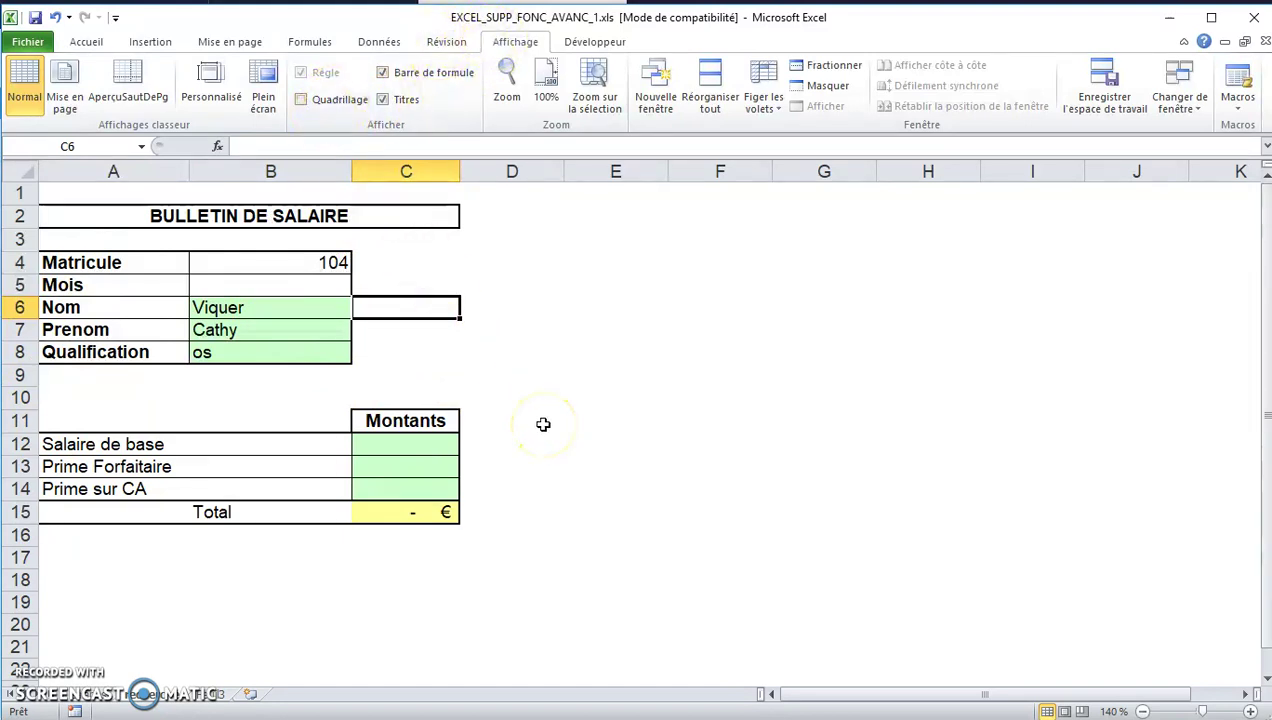
Check the base salary column's position on the salaries sheet and insert the RECHERCHEV function in the Salaire de base amount cell C12.
left_click(400, 445)
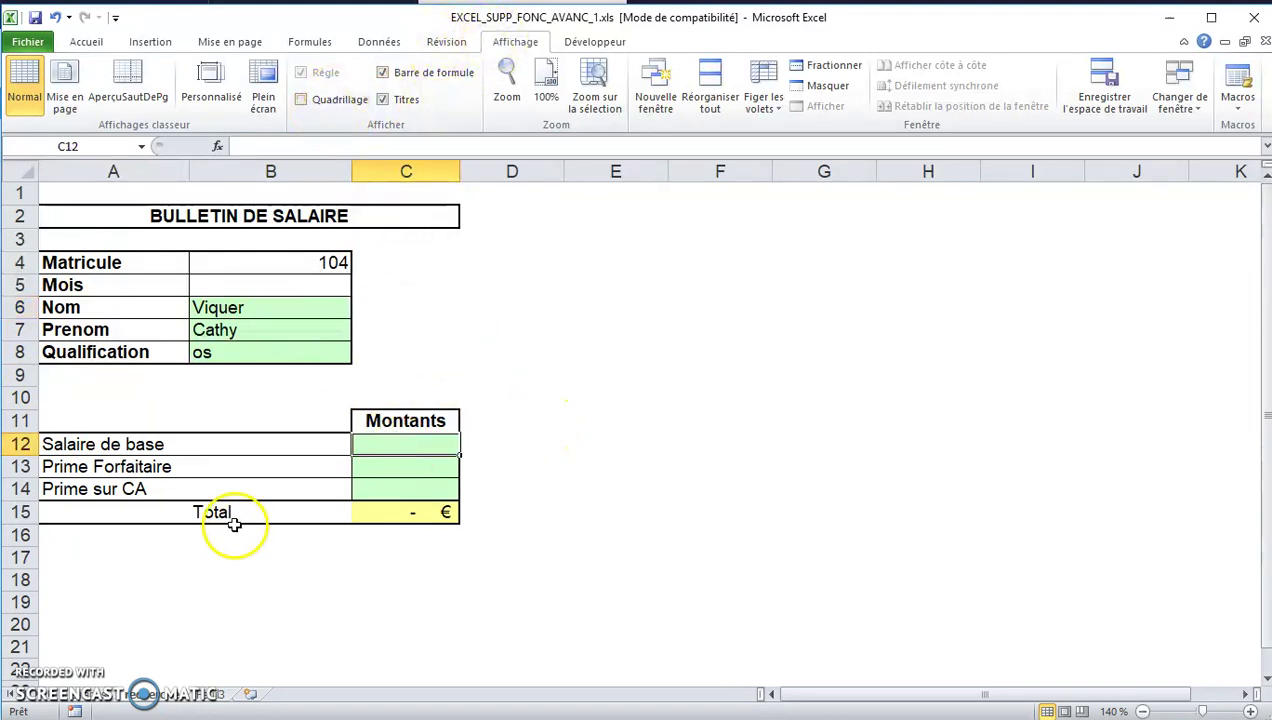
left_click(145, 694)
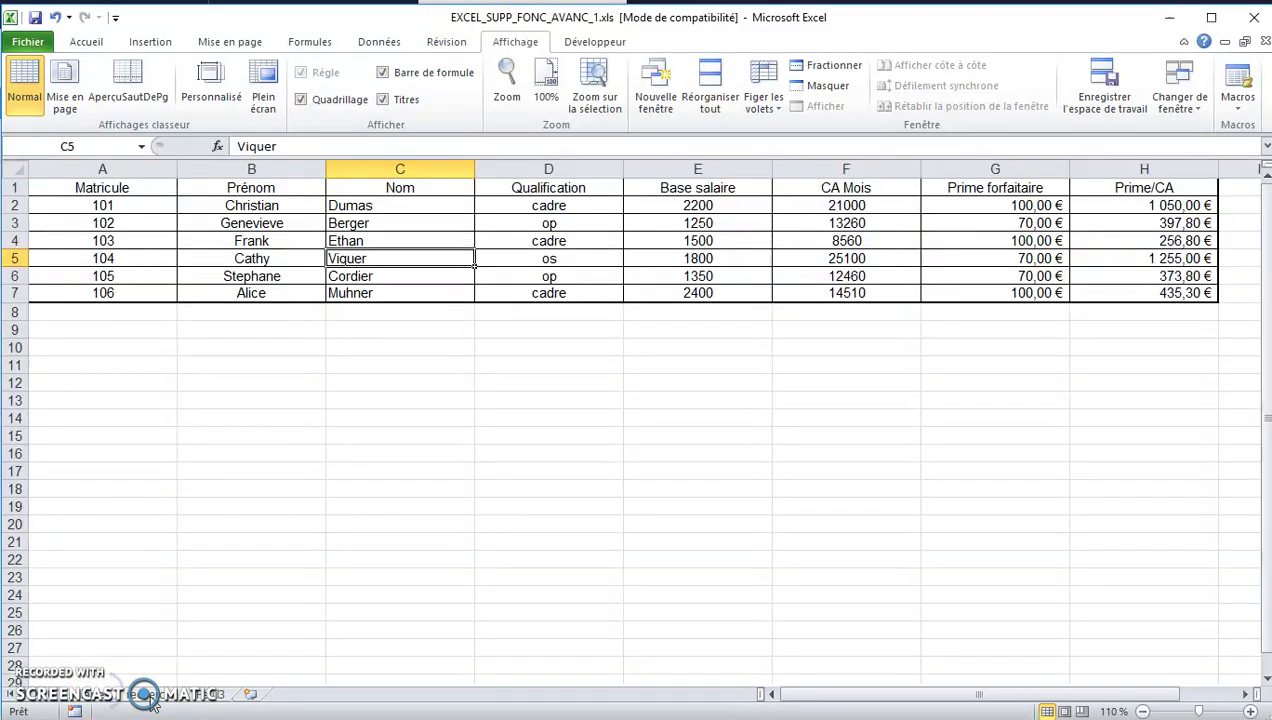
left_click(115, 694)
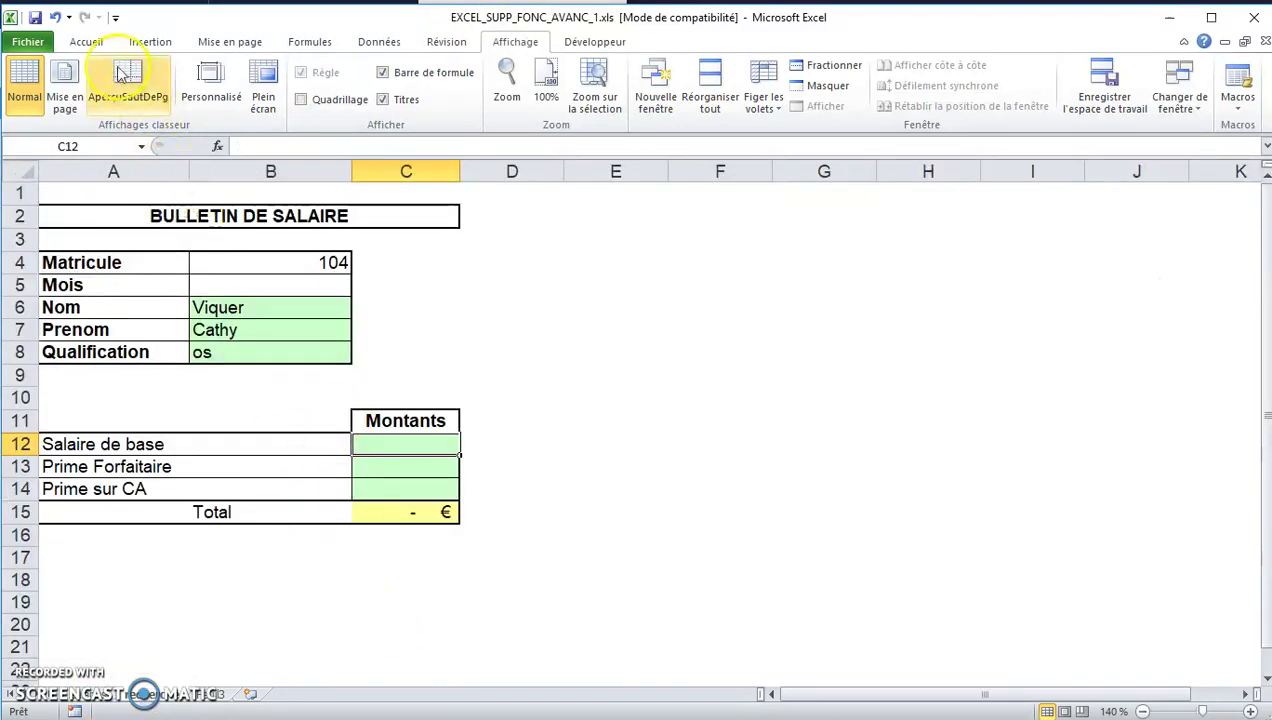
left_click(88, 42)
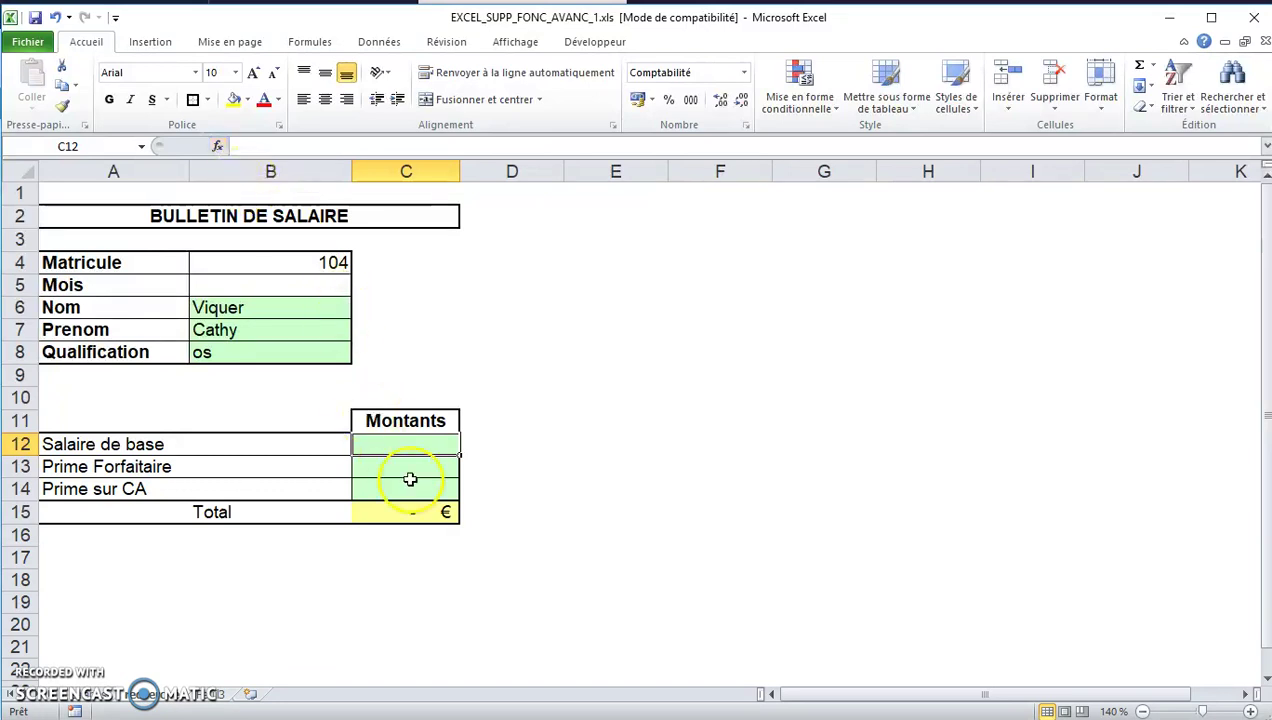
left_click(218, 148)
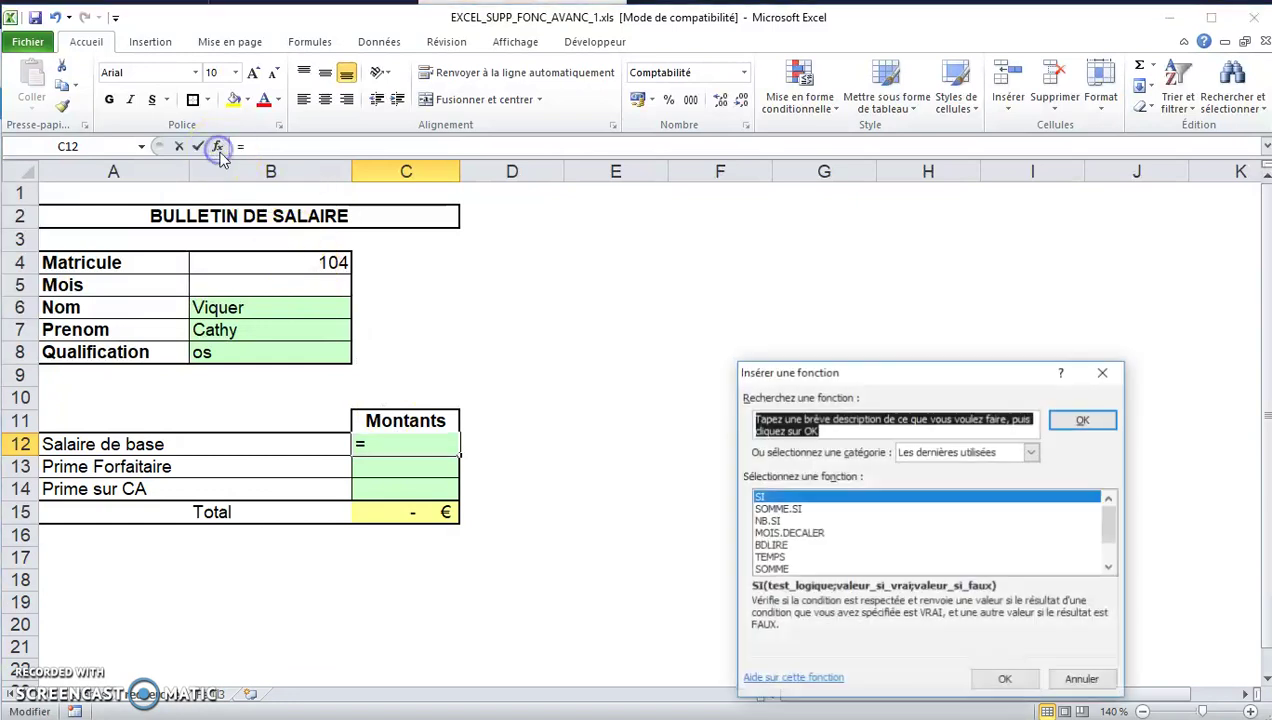
left_click(1000, 451)
left_click(945, 478)
left_click_drag(1109, 510, 1113, 540)
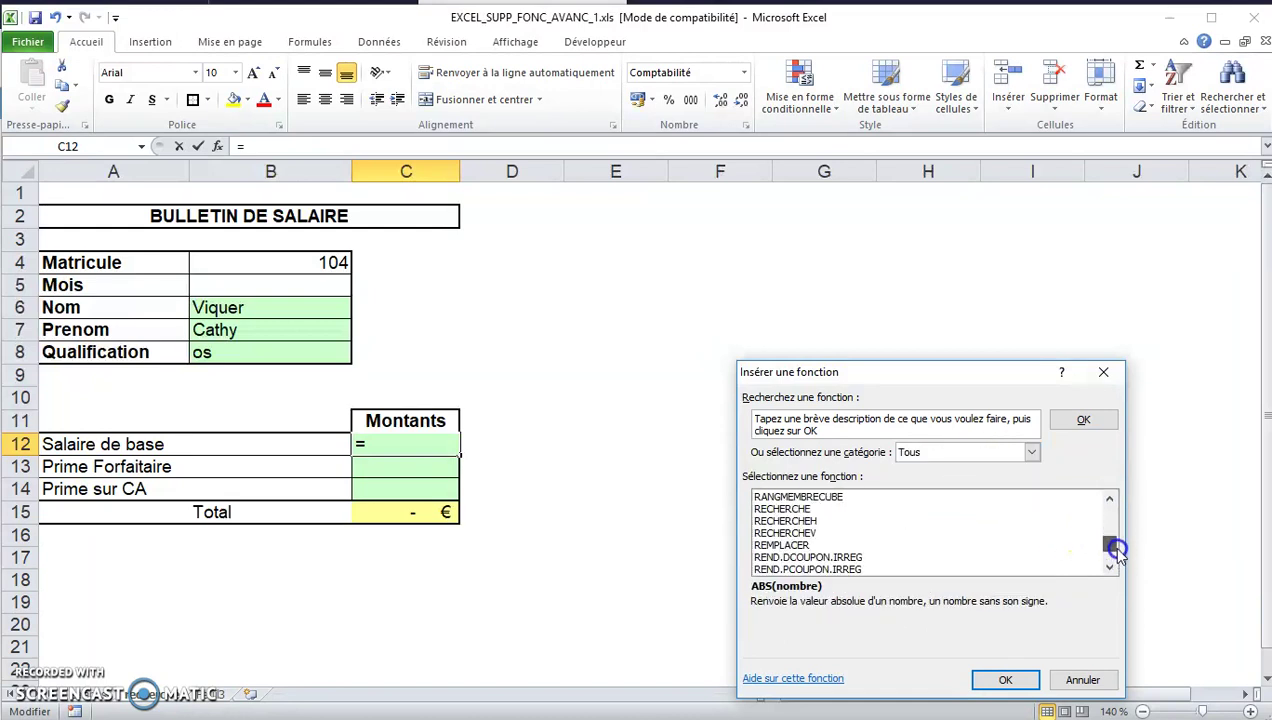
left_click(782, 533)
left_click(1000, 680)
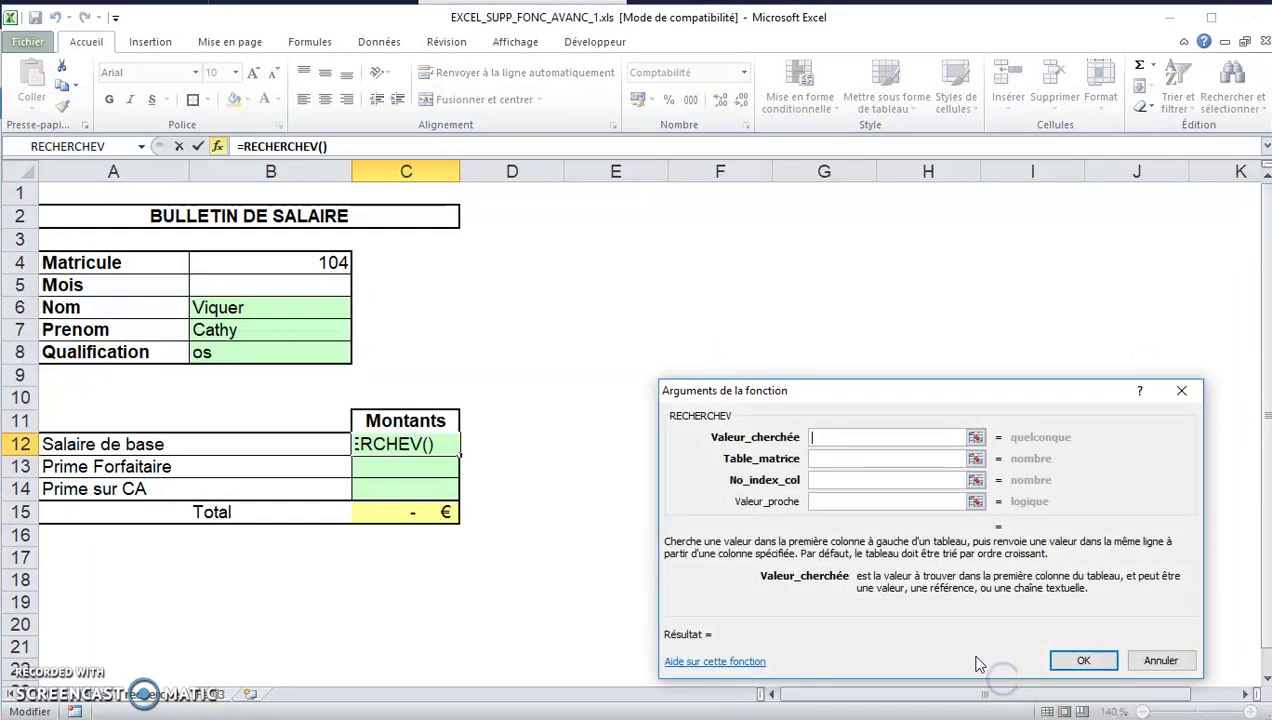
Set Valeur_cherchée to $B$4 and Table_matrice to salaries!$A$1:$H$7 for the Salaire de base formula.
left_click_drag(818, 391, 733, 213)
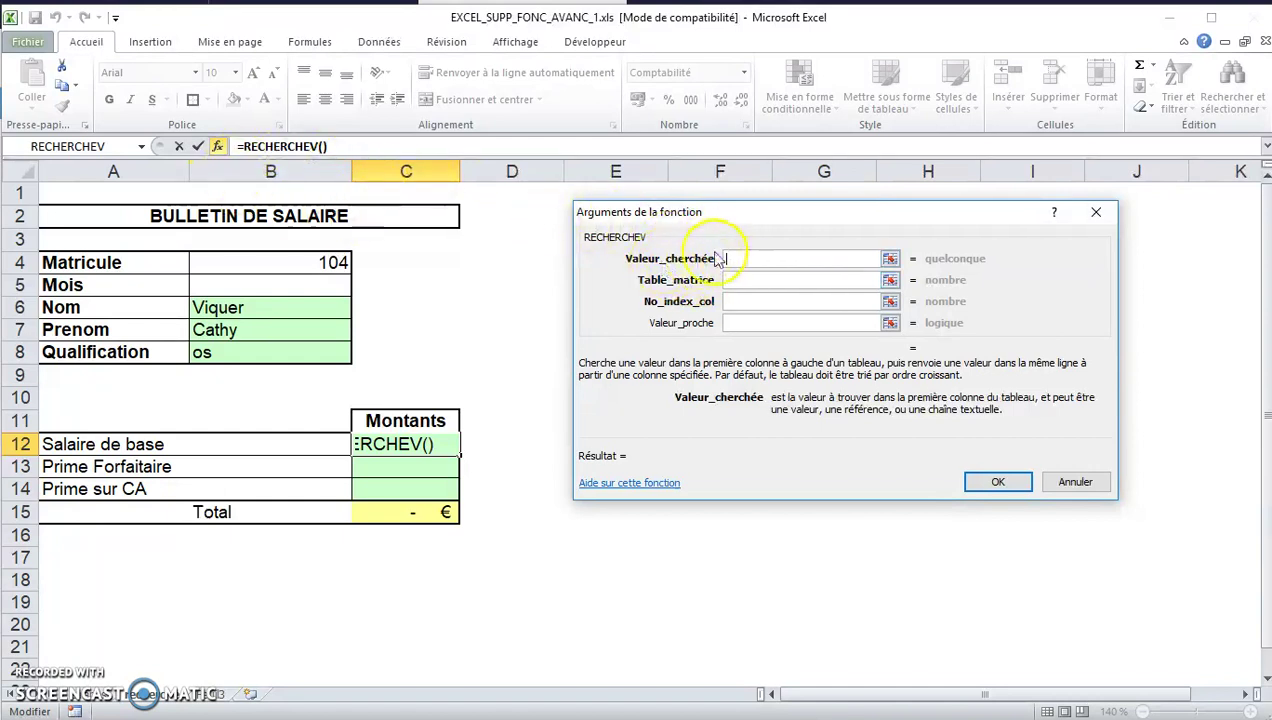
left_click_drag(717, 217, 675, 221)
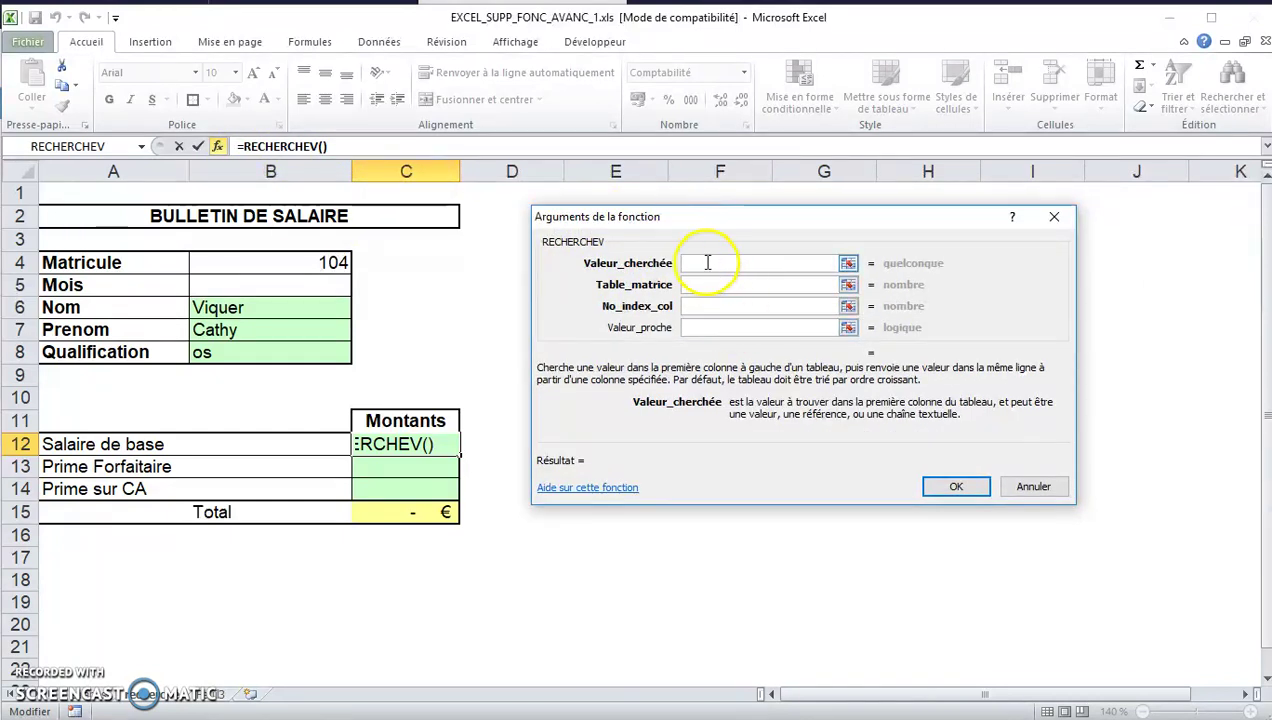
left_click(272, 262)
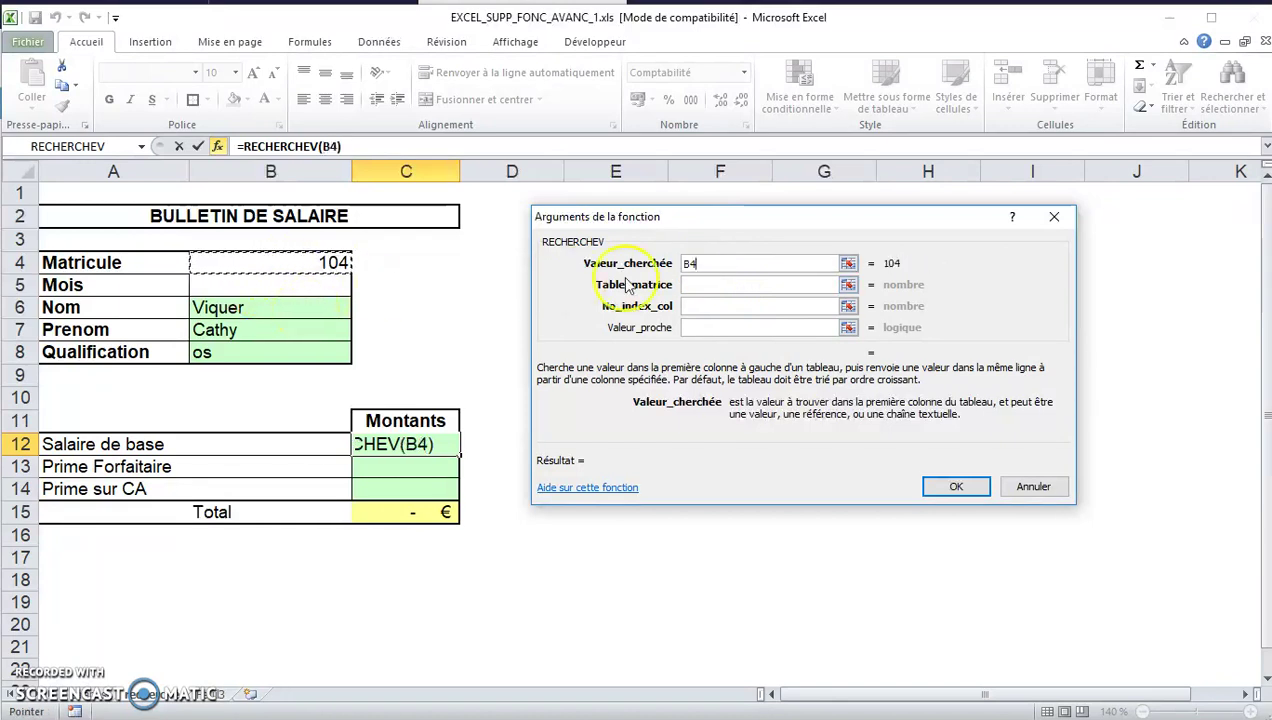
key("F4")
left_click(752, 290)
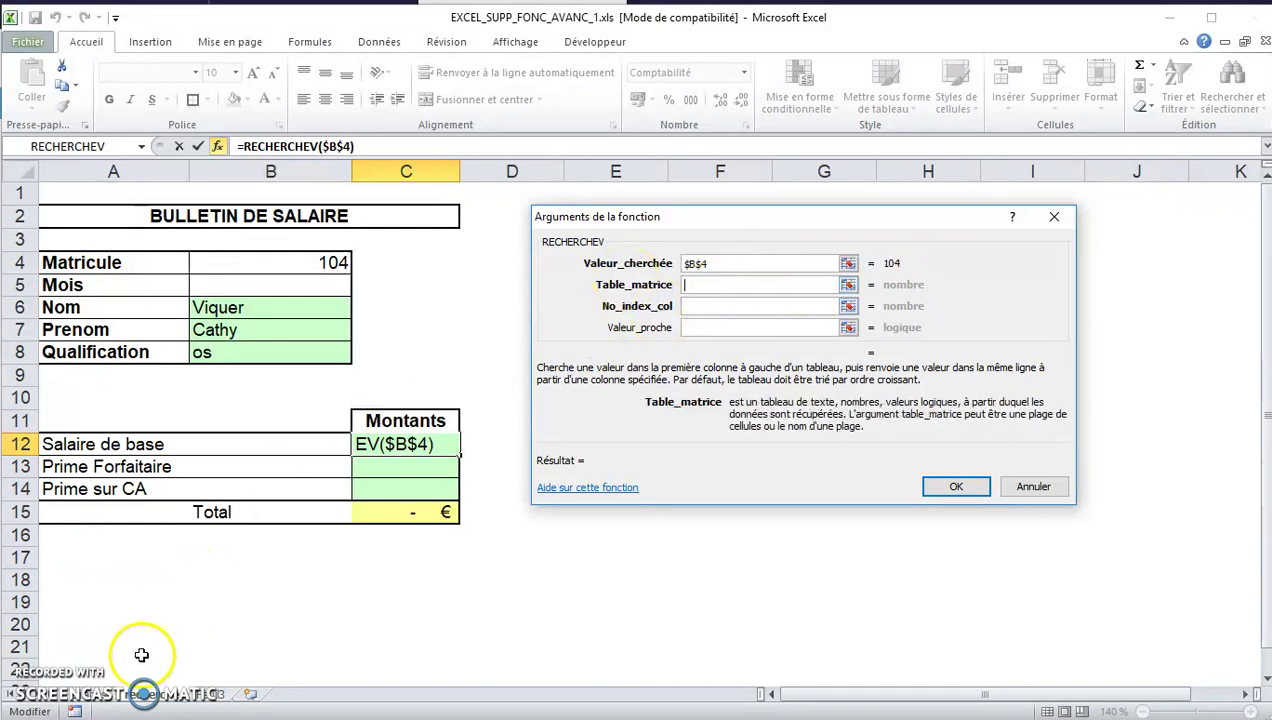
left_click(90, 694)
left_click_drag(77, 190, 1196, 293)
key("F4")
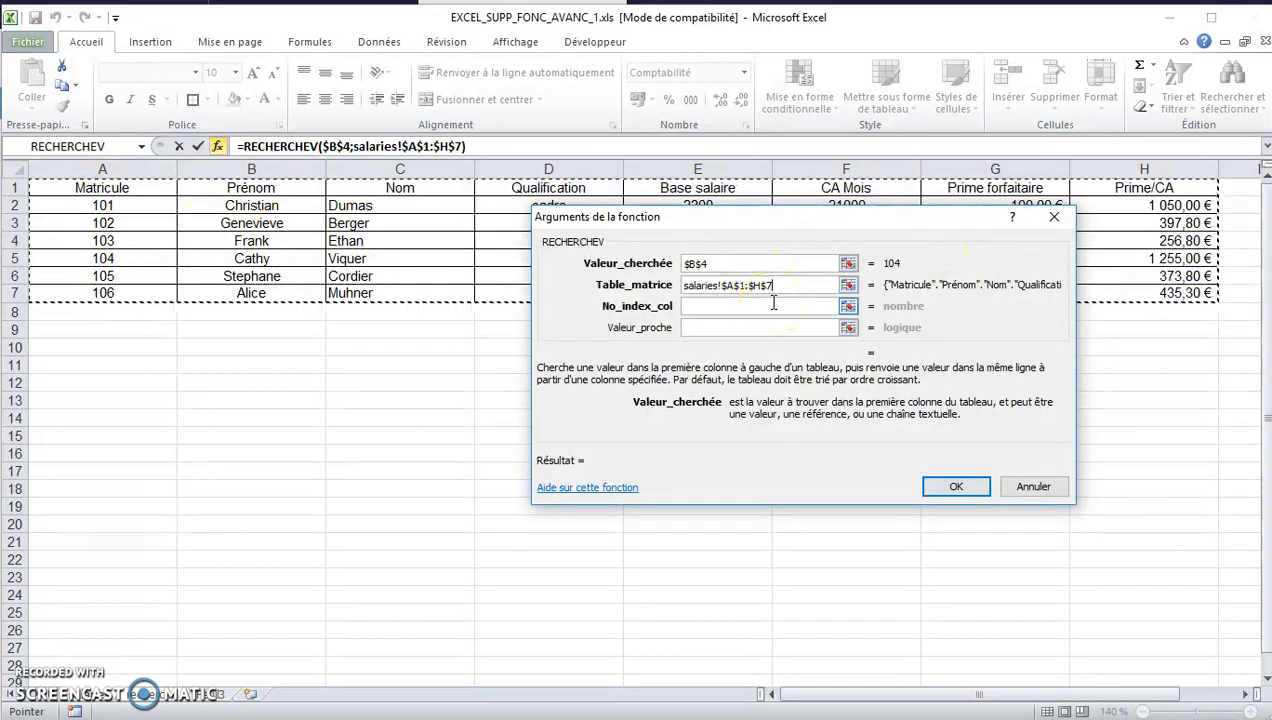
Set No_index_col to 5 and Valeur_proche to faux, and validate the Salaire de base formula in C12.
left_click(760, 306)
left_click_drag(727, 214, 683, 354)
left_click(127, 222)
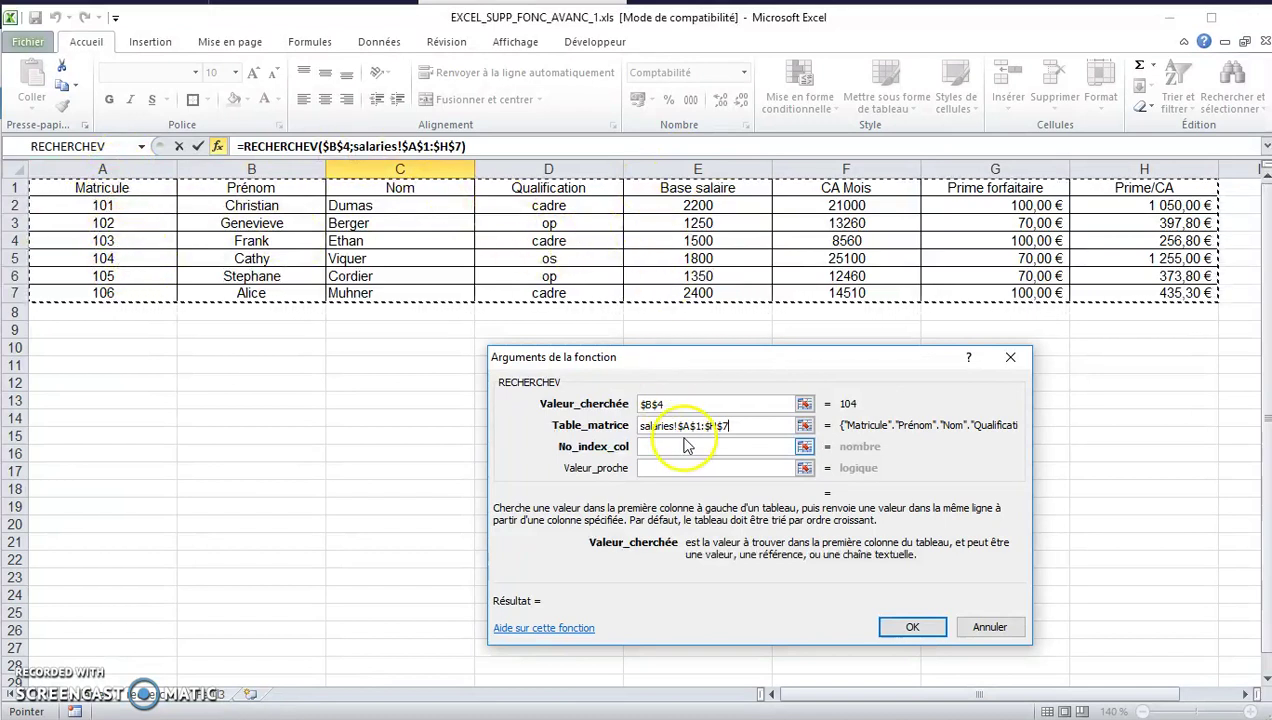
left_click(680, 447)
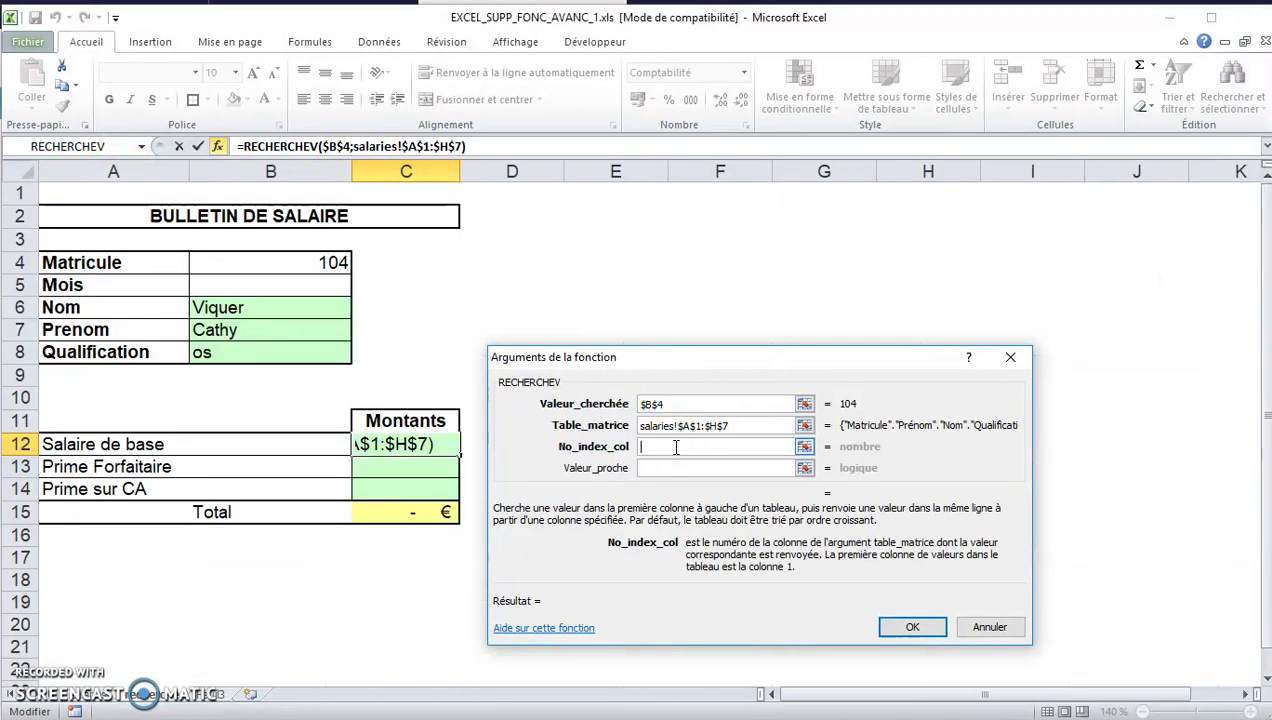
type("5")
left_click(676, 467)
left_click(676, 469)
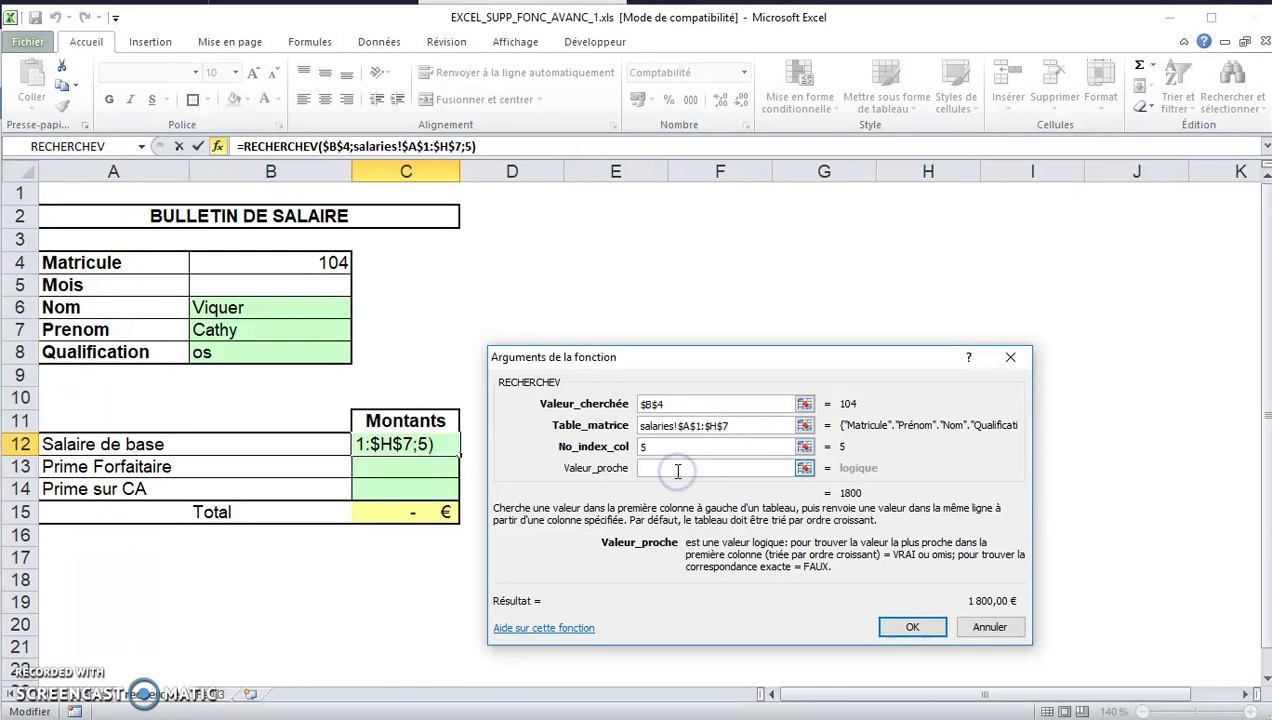
type("faux")
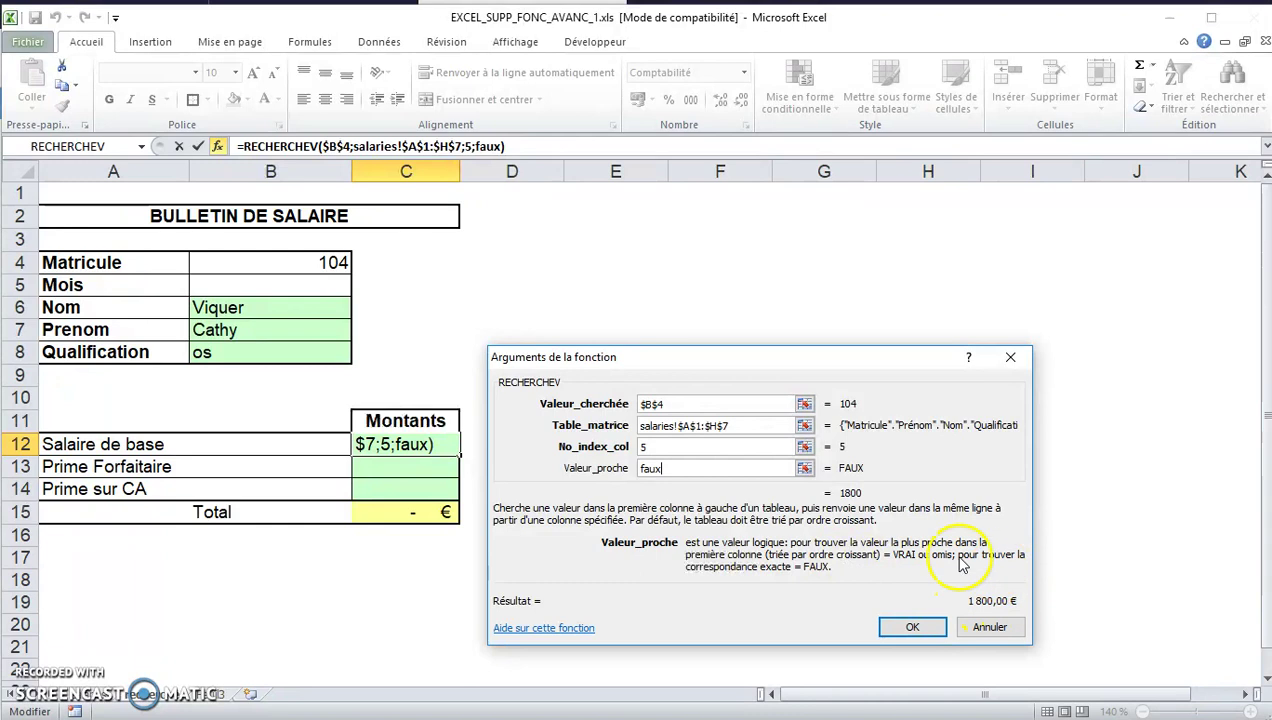
left_click(908, 630)
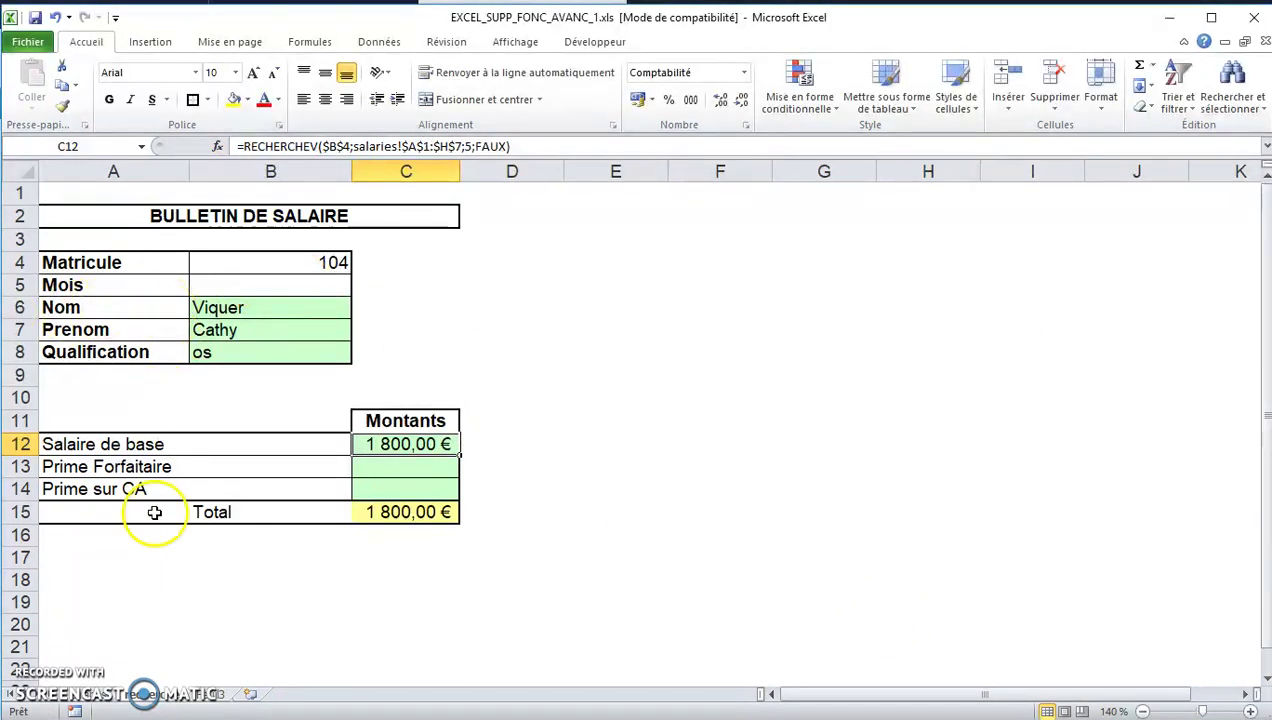
Test the base salary lookup by entering the third listed employee's Matricule in B4 and comparing the payslip with the salaries sheet.
left_click(100, 693)
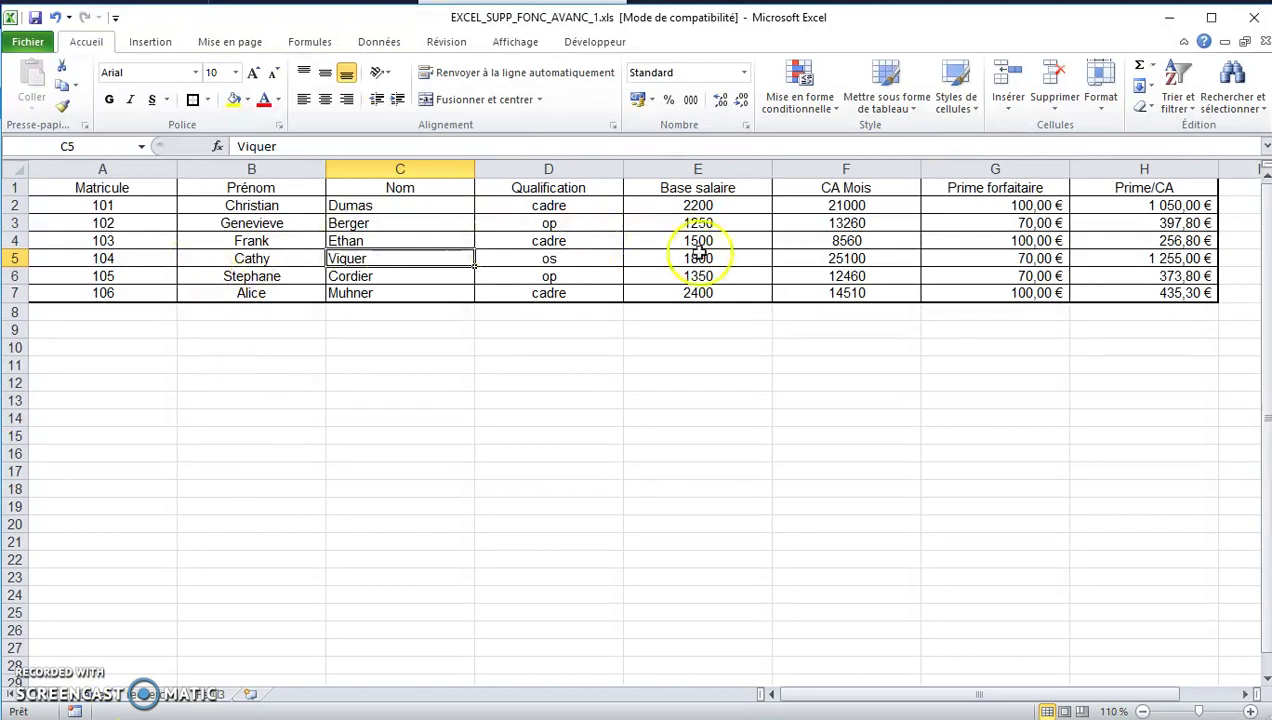
left_click(162, 694)
left_click(257, 262)
type("10")
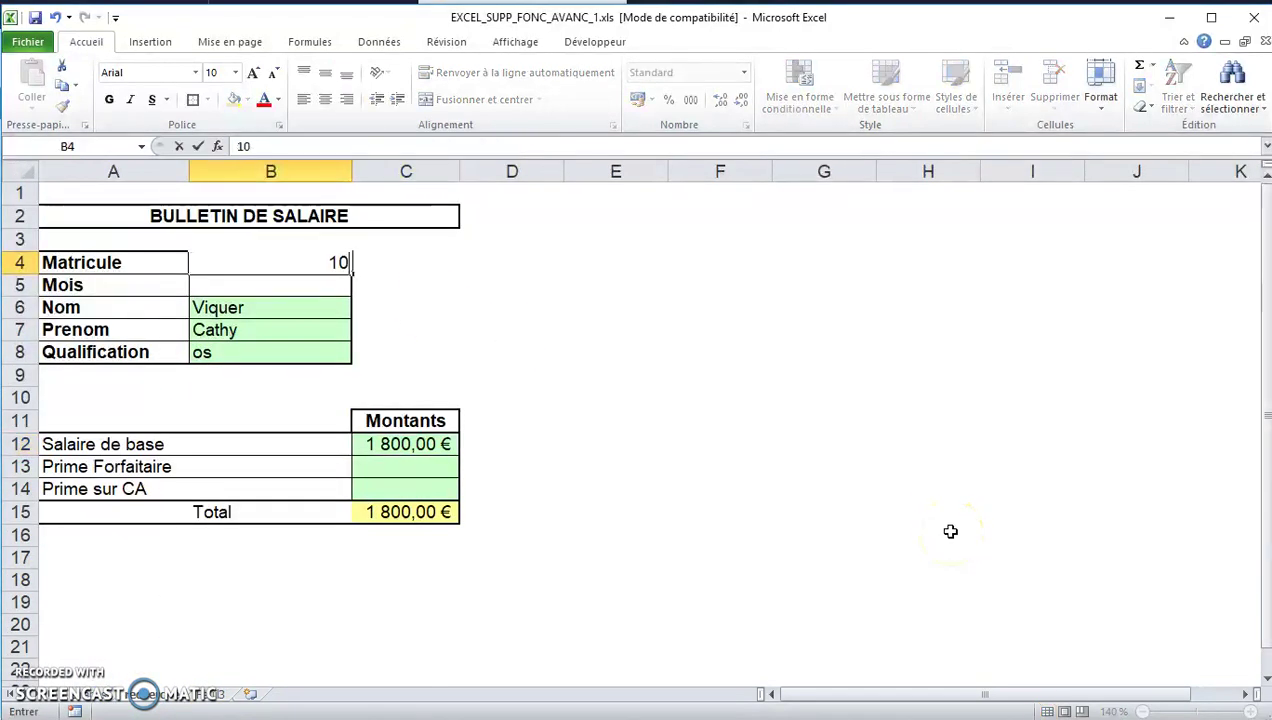
type("3")
key("Return")
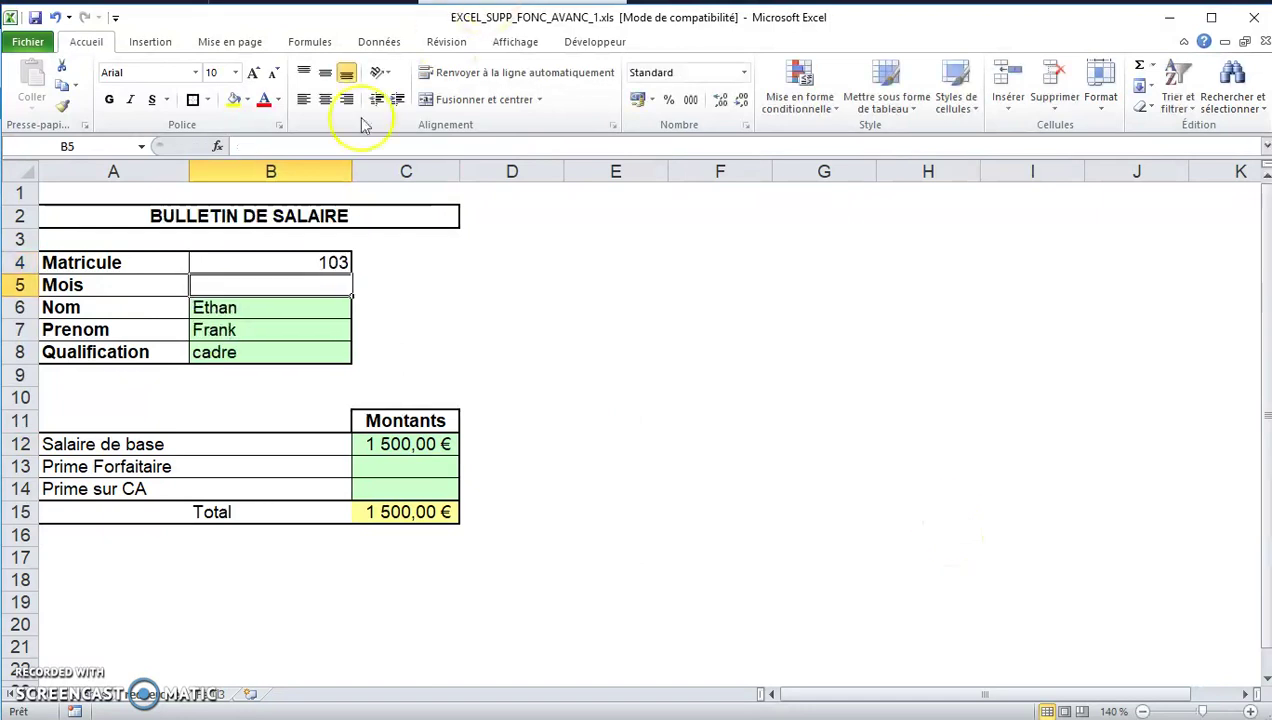
left_click(105, 694)
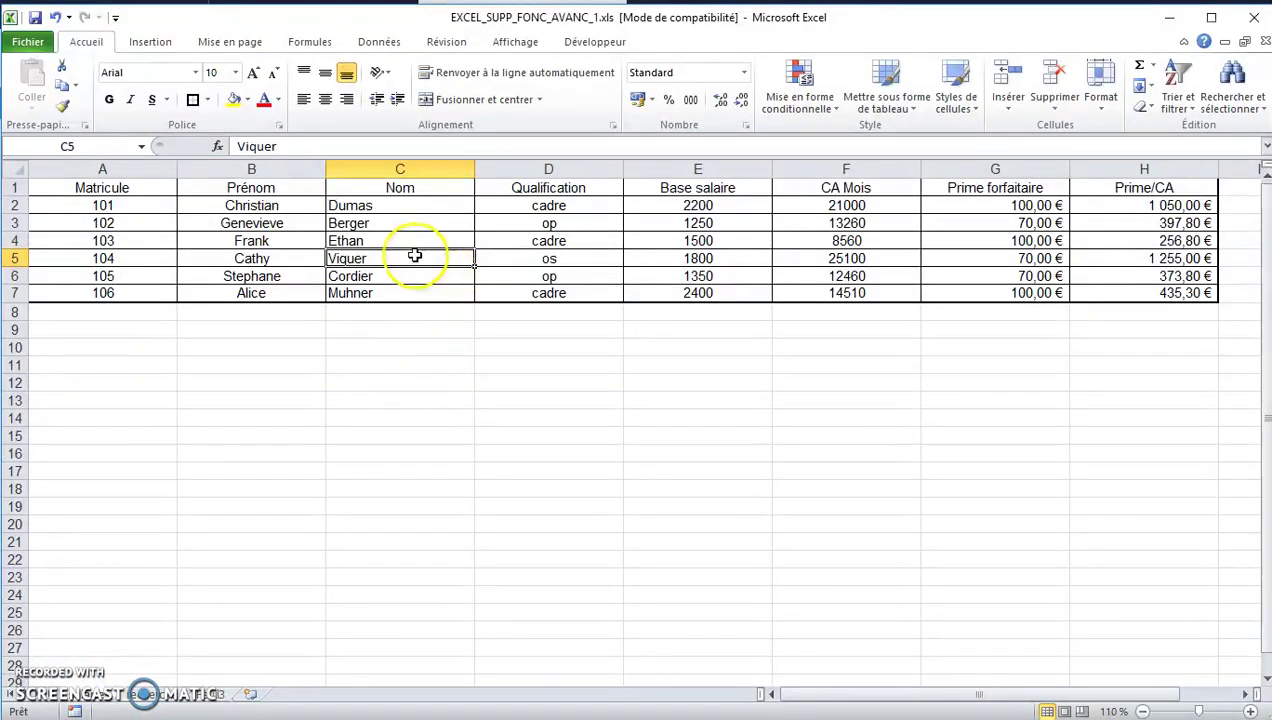
left_click(155, 695)
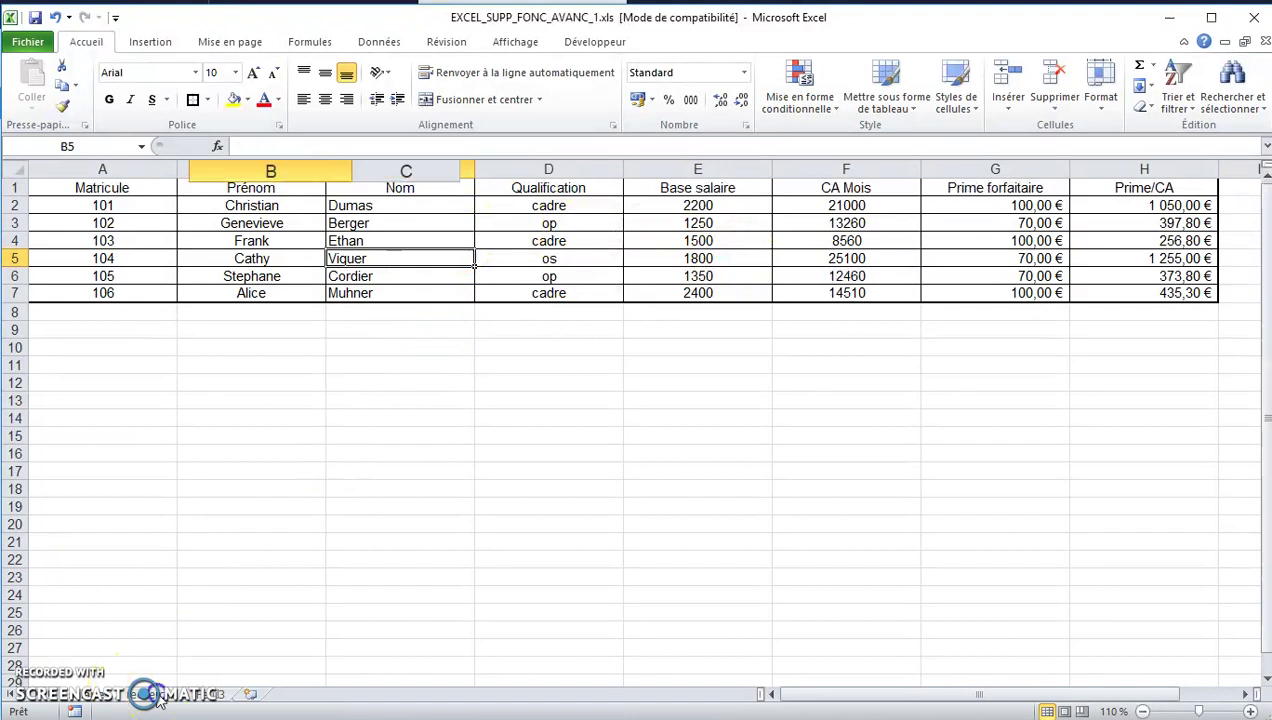
Insert the RECHERCHEV function in the Prime Forfaitaire amount cell C13.
left_click(367, 471)
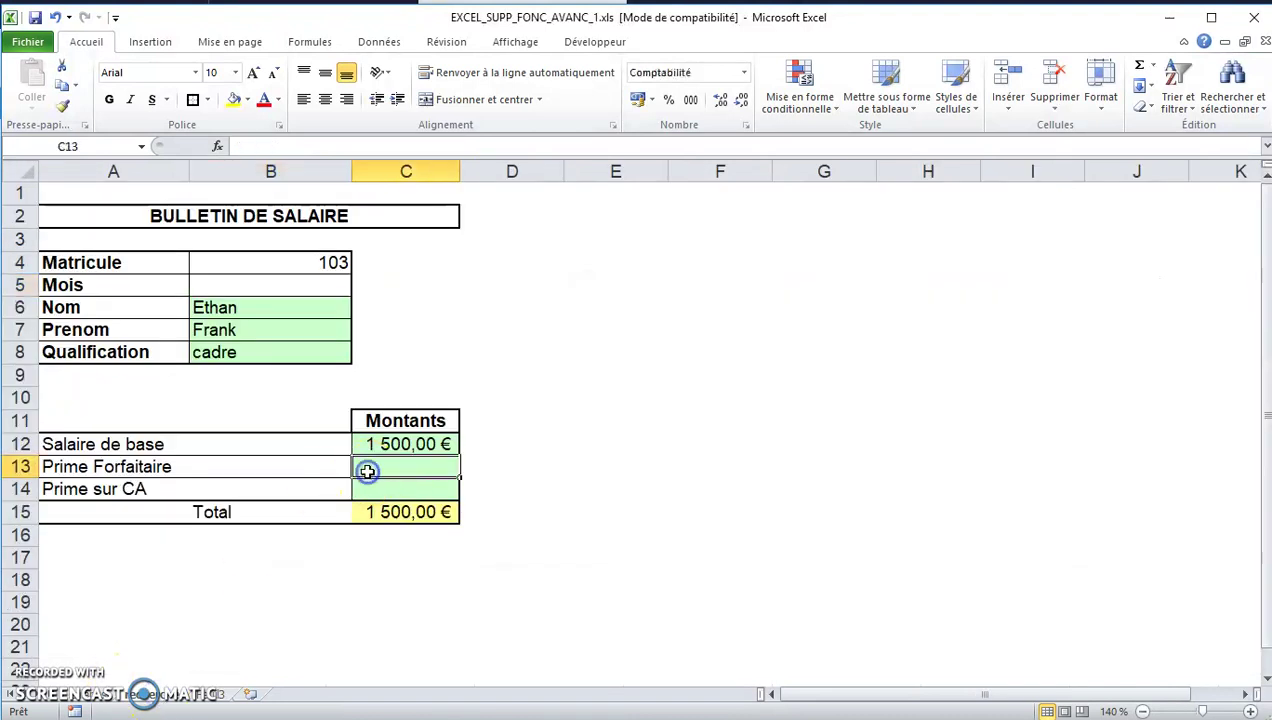
left_click(221, 147)
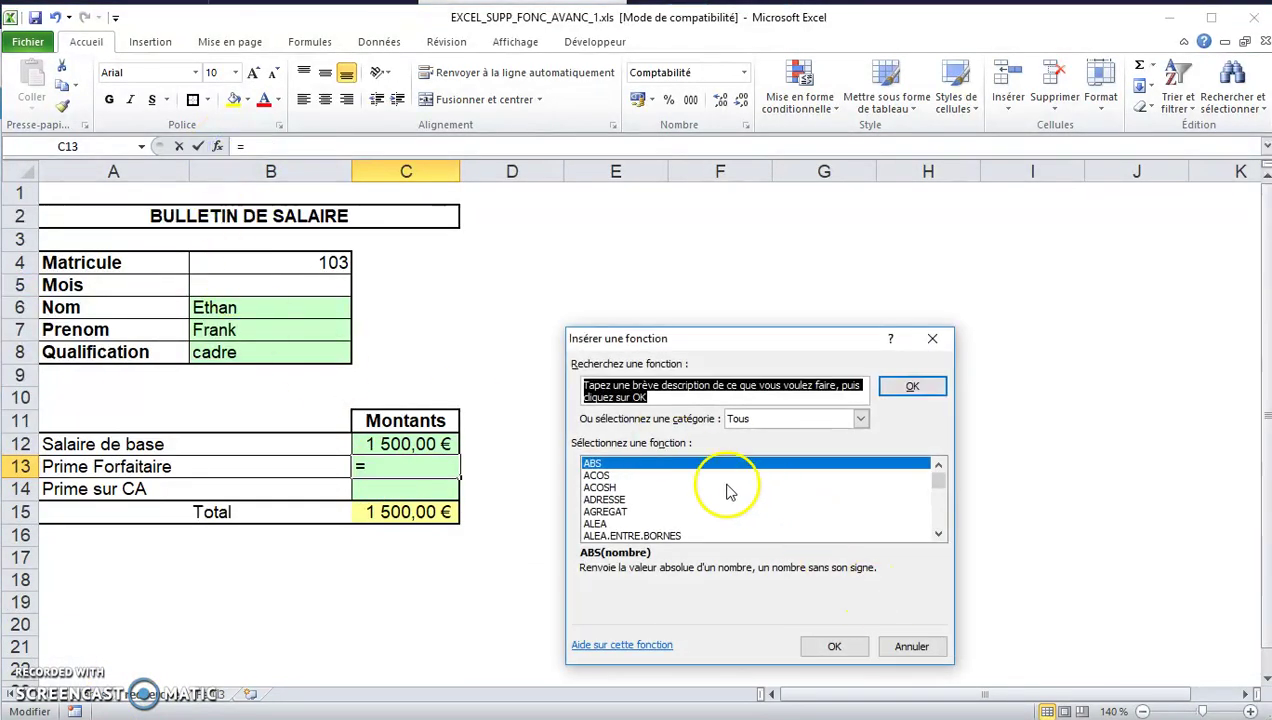
scroll(730, 495, "down", 3)
scroll(730, 495, "down", 16)
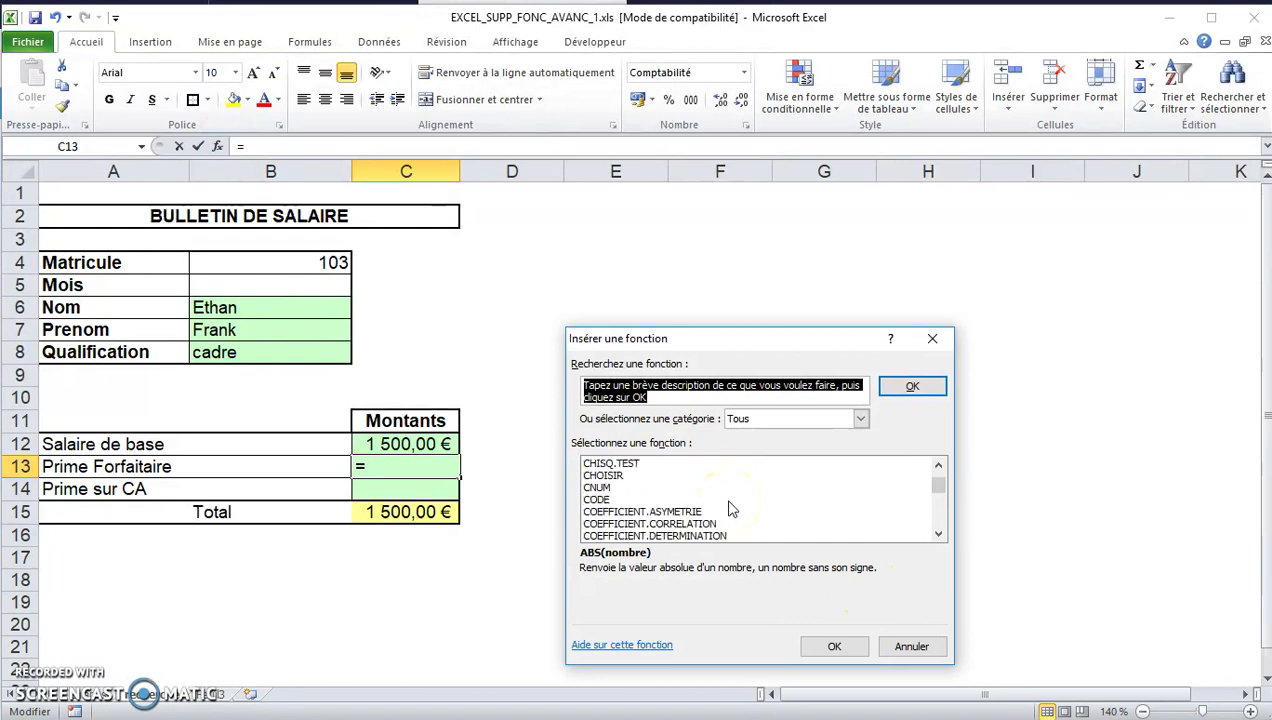
scroll(730, 505, "down", 20)
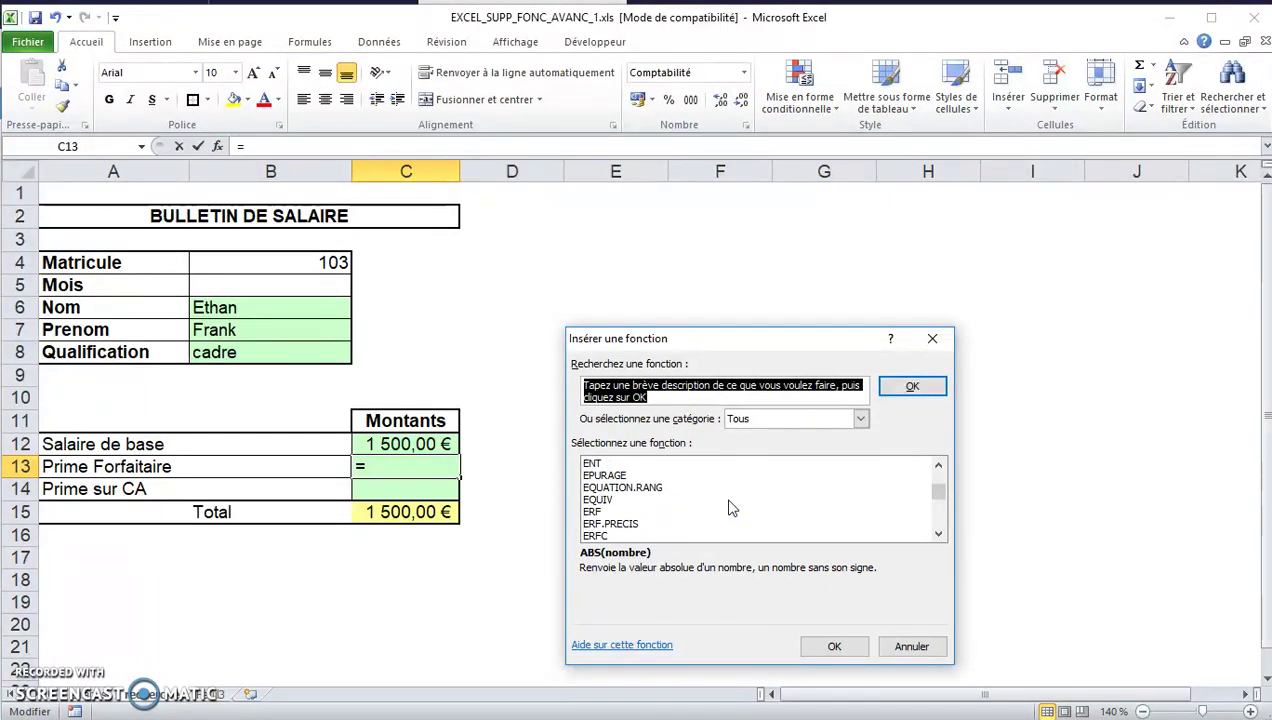
left_click_drag(944, 497, 945, 517)
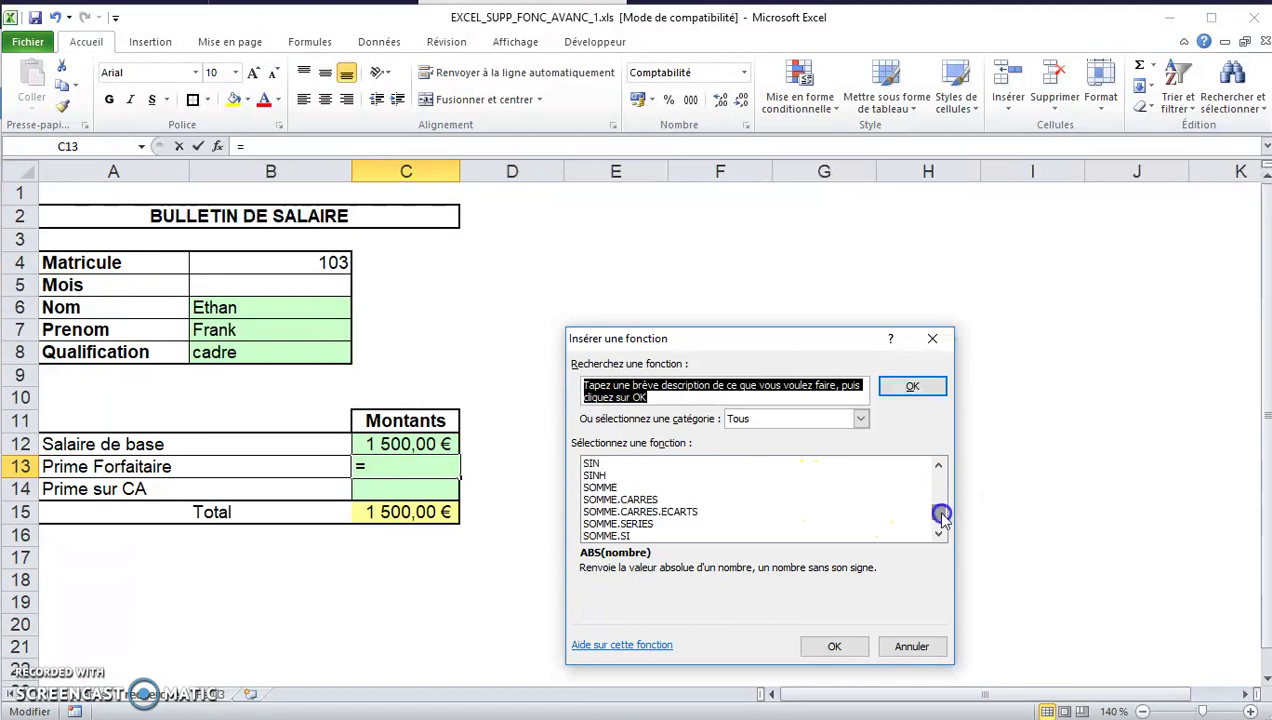
scroll(752, 528, "up", 2)
scroll(740, 530, "up", 5)
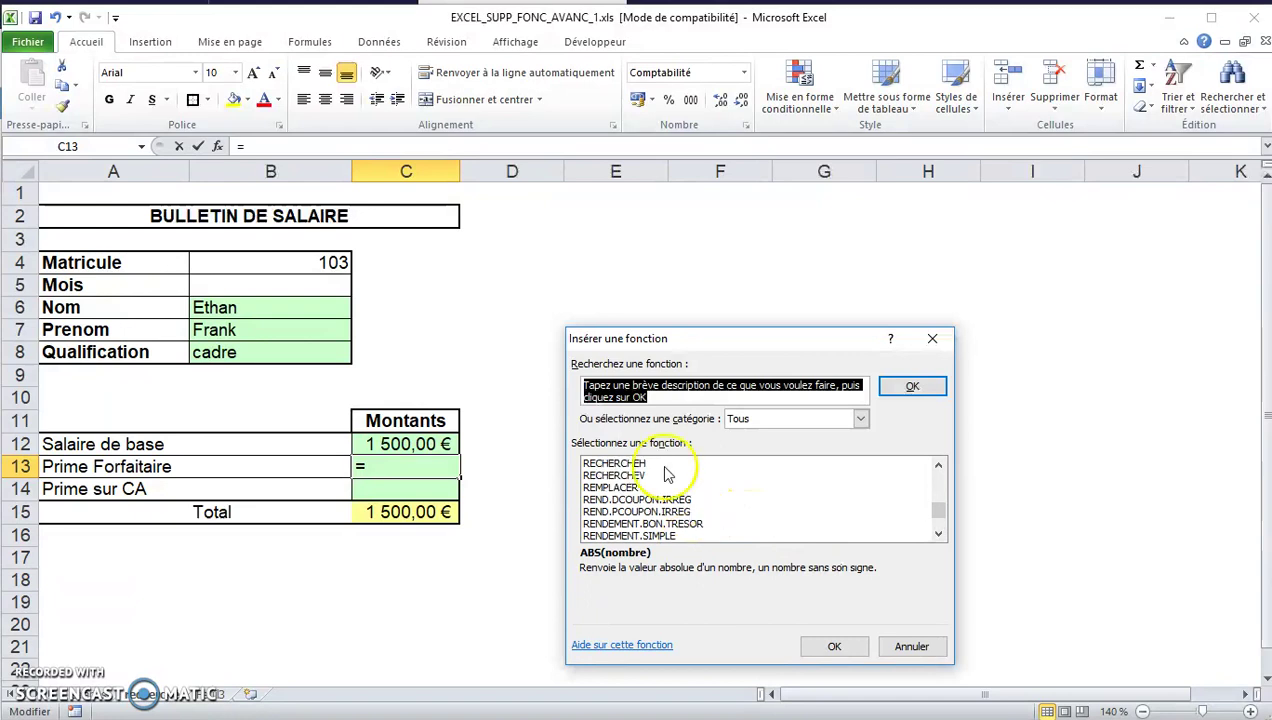
left_click(655, 484)
left_click(830, 646)
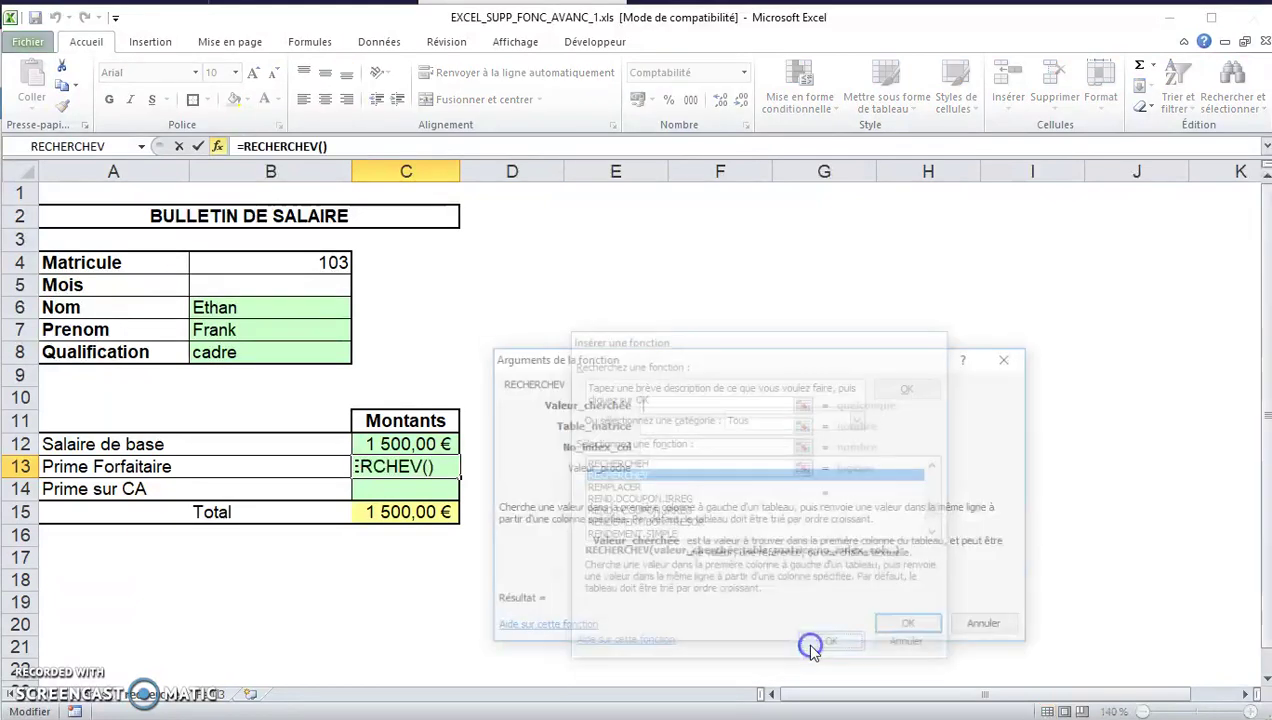
Set Valeur_cherchée to $B$4 and Table_matrice to salaries!$A$1:$H$7 for the Prime Forfaitaire formula.
left_click(275, 262)
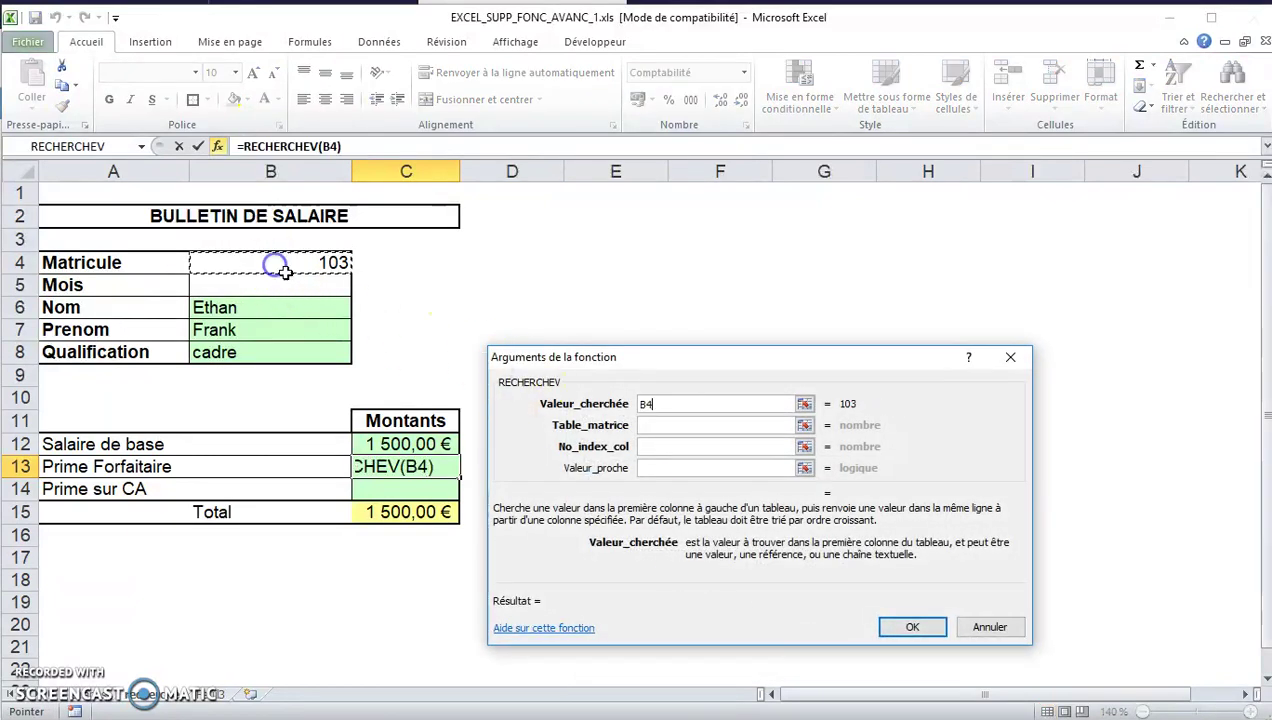
key("F4")
left_click(664, 424)
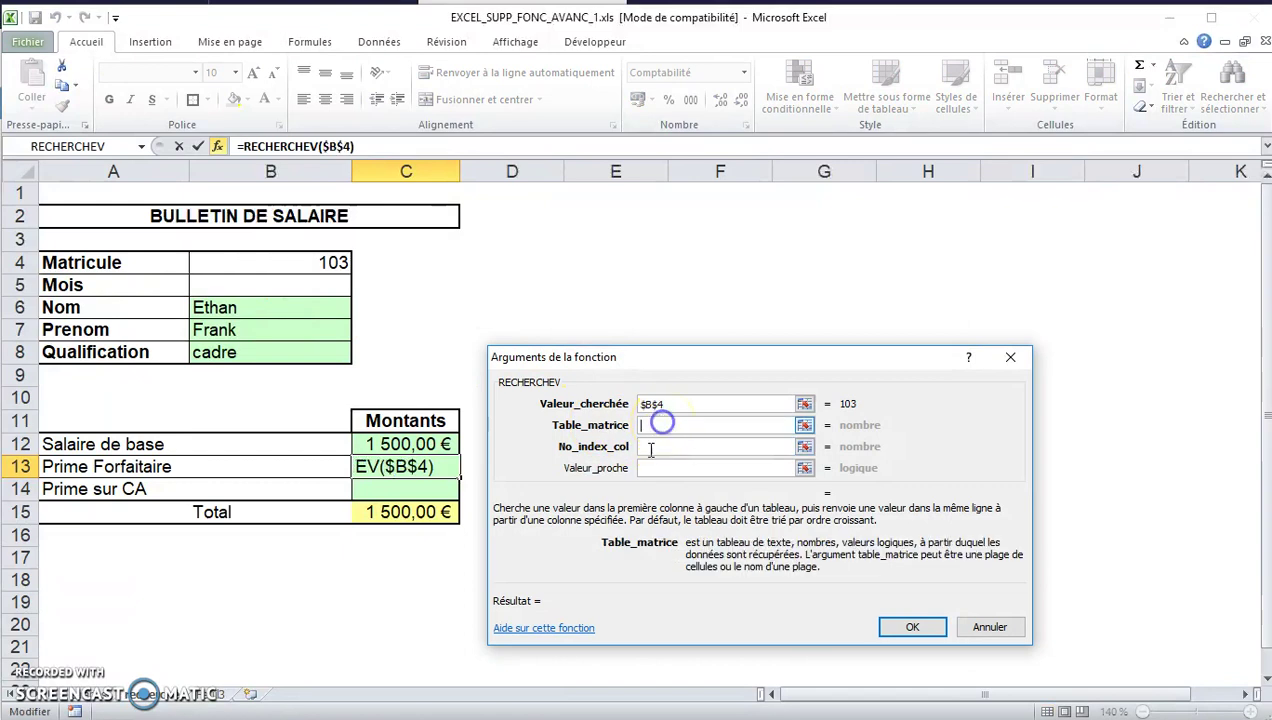
left_click(104, 693)
left_click_drag(86, 185, 1178, 290)
key("F4")
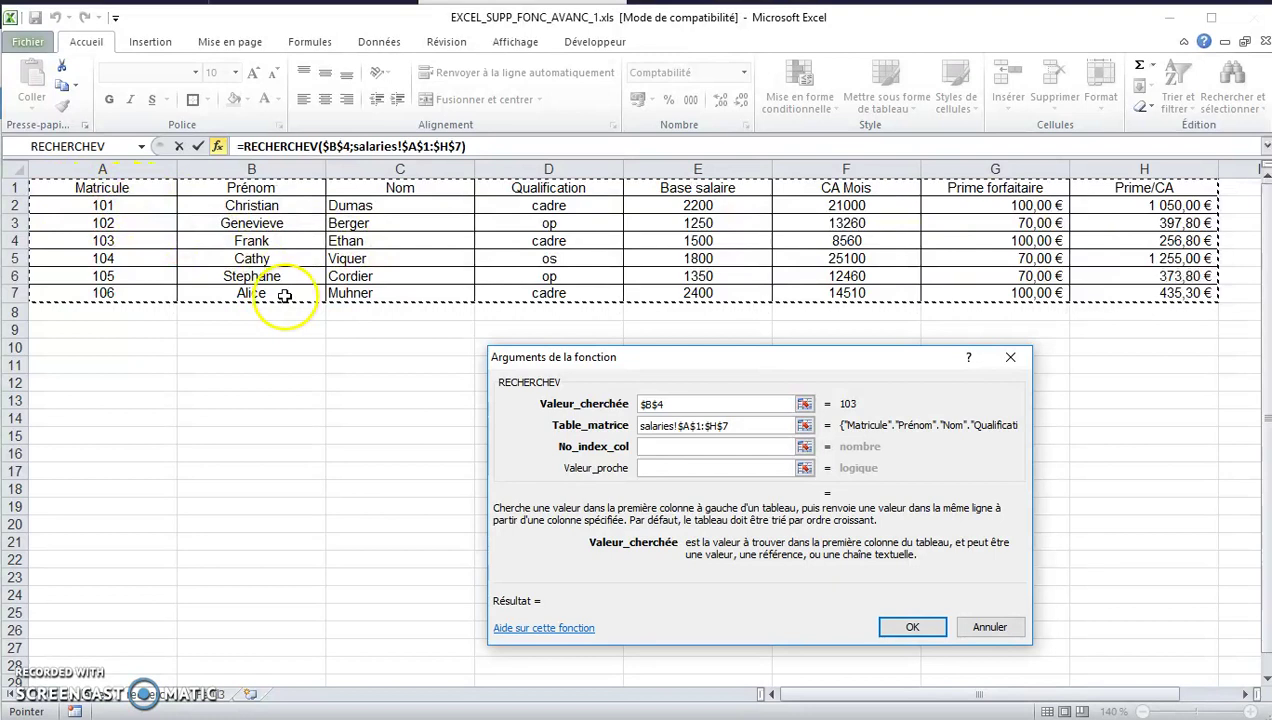
left_click(645, 450)
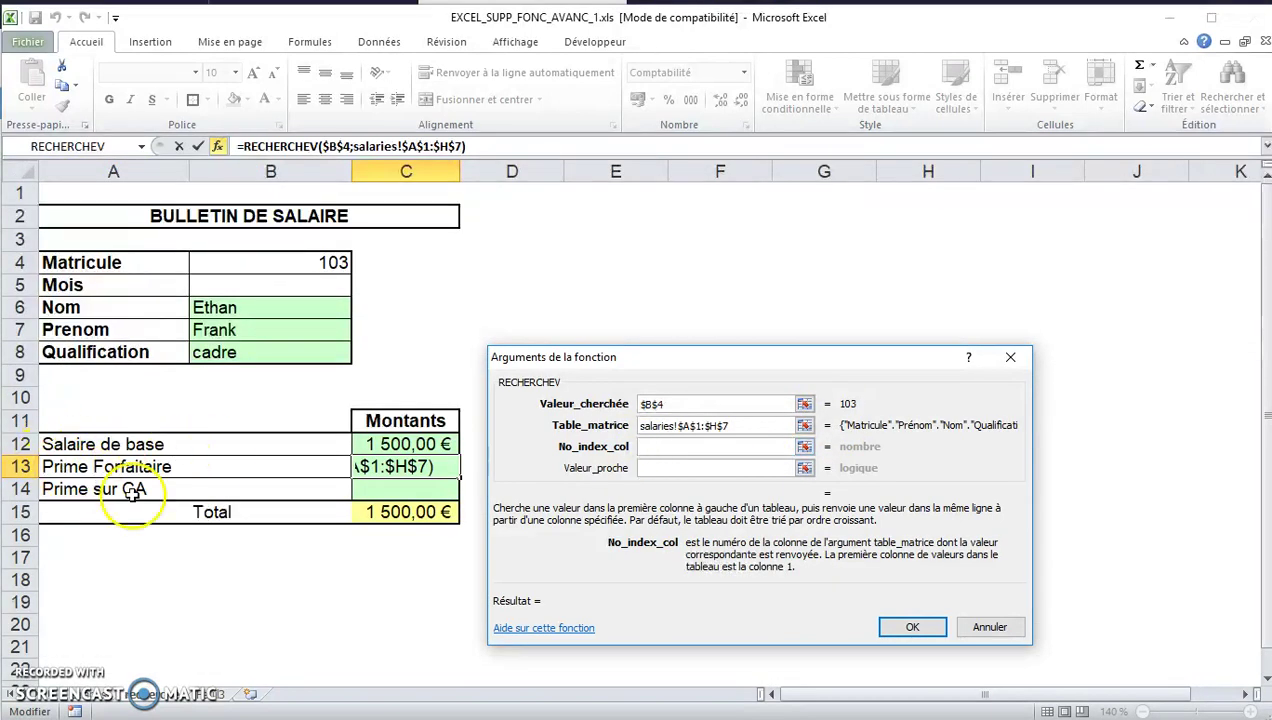
Set No_index_col to 7 and Valeur_proche to faux, and validate the Prime Forfaitaire formula in C13.
left_click(107, 699)
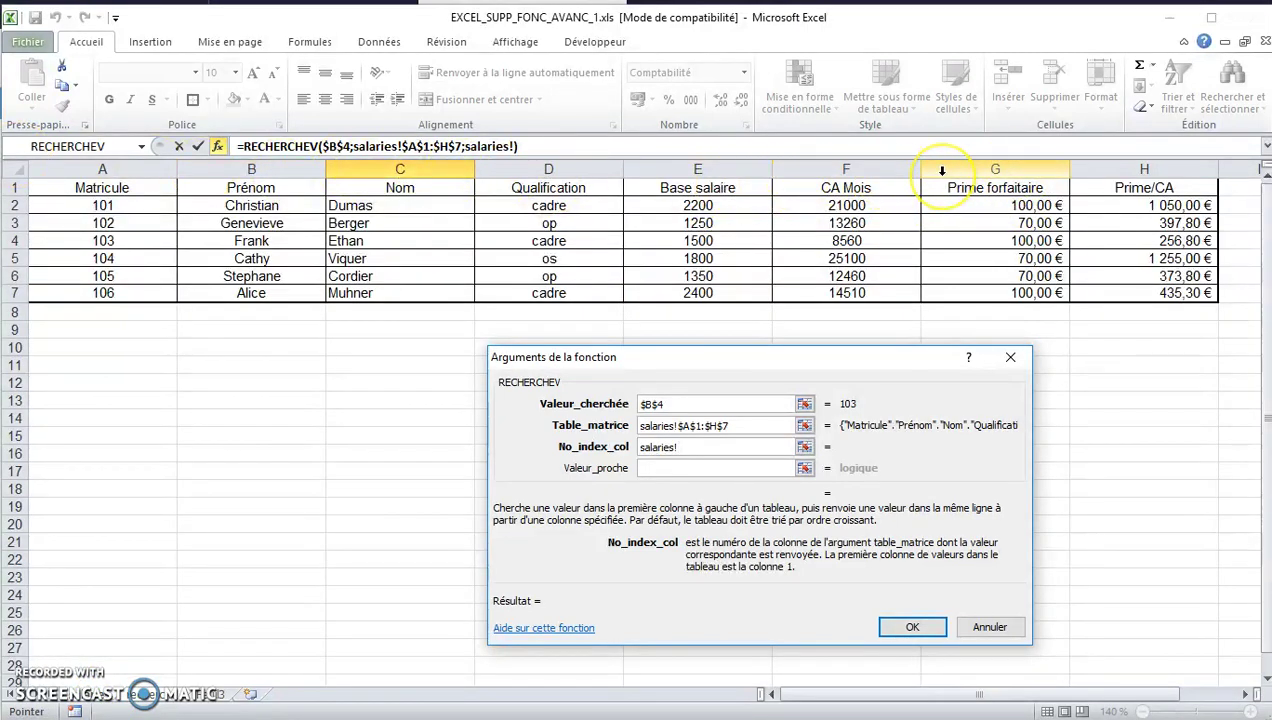
left_click(685, 451)
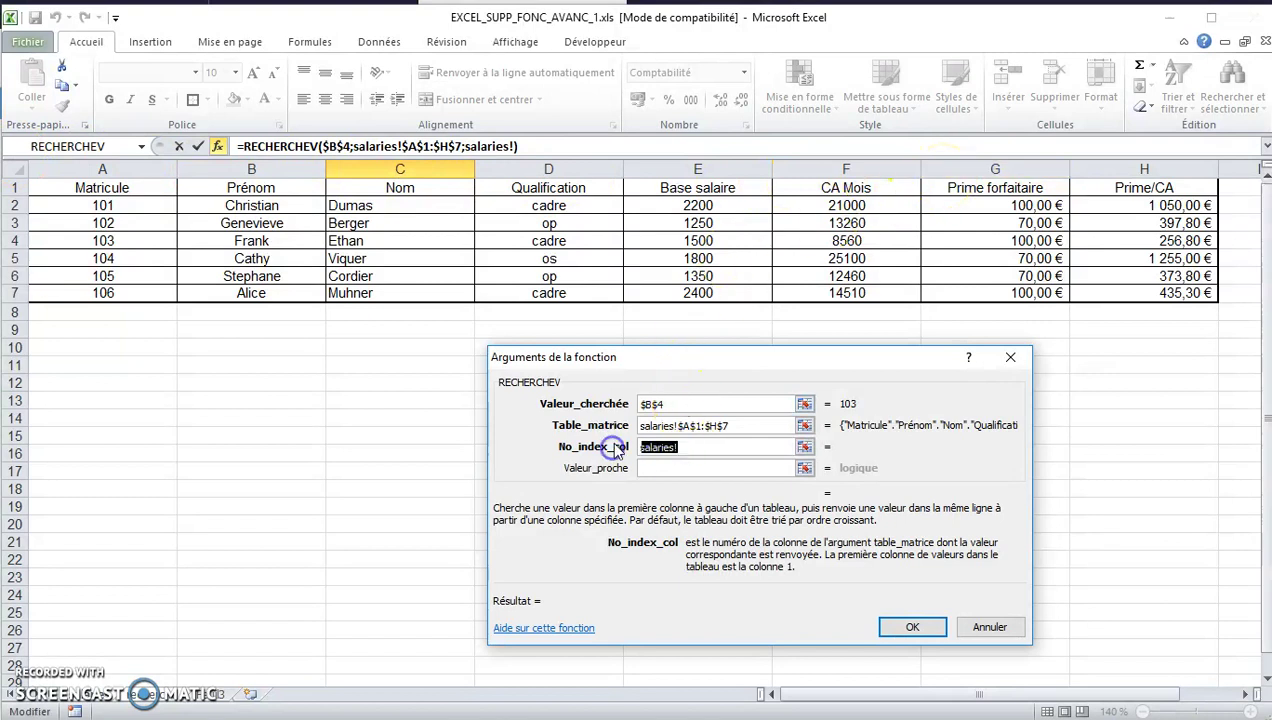
type("7")
left_click(674, 470)
type("faux")
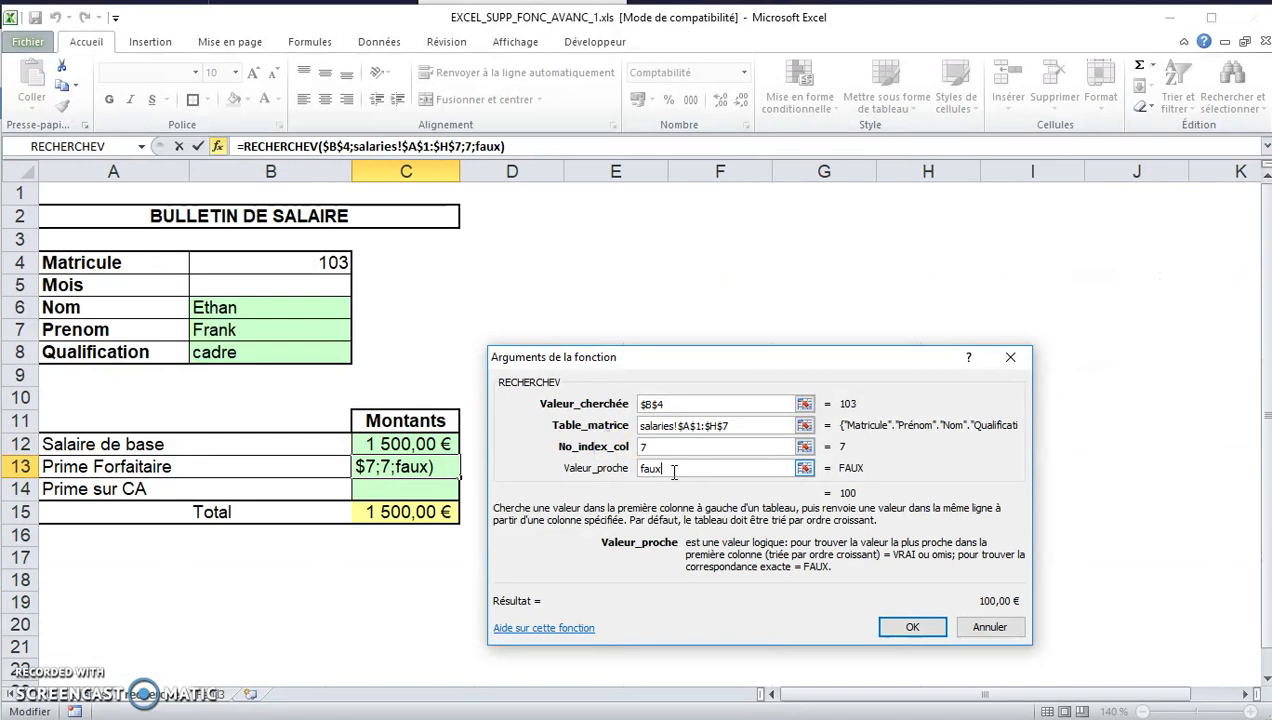
key("Return")
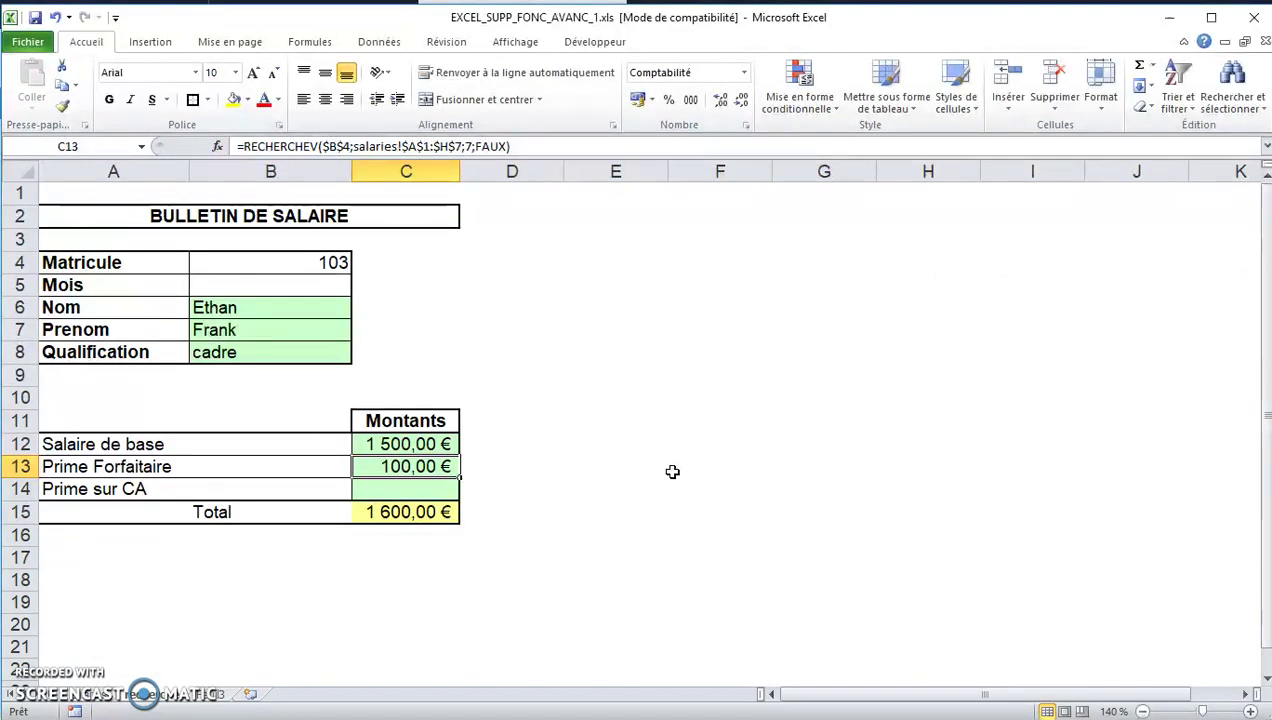
Copy the Prime Forfaitaire formula from C13 into the Prime sur CA cell C14.
key("ctrl+c")
left_click(415, 490)
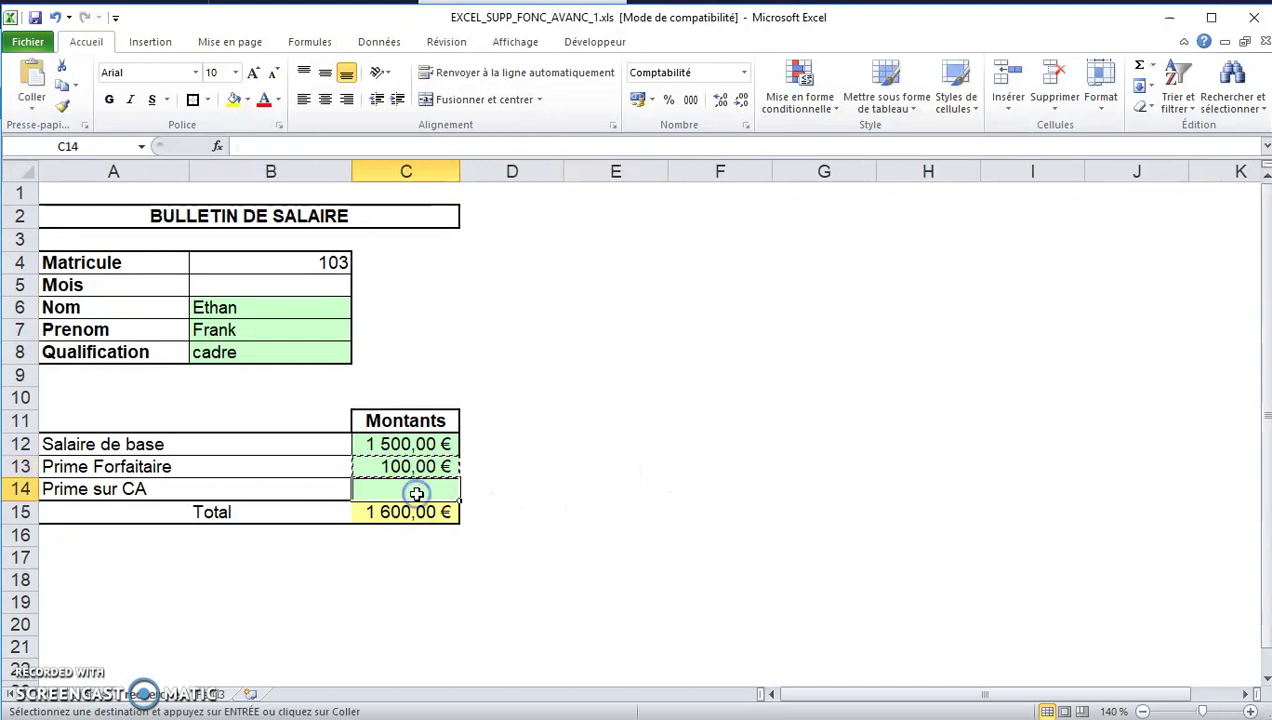
key("ctrl+v")
Check the Prime/CA column's position in the salaries sheet and change the column index in the C14 formula to 8.
left_click(107, 695)
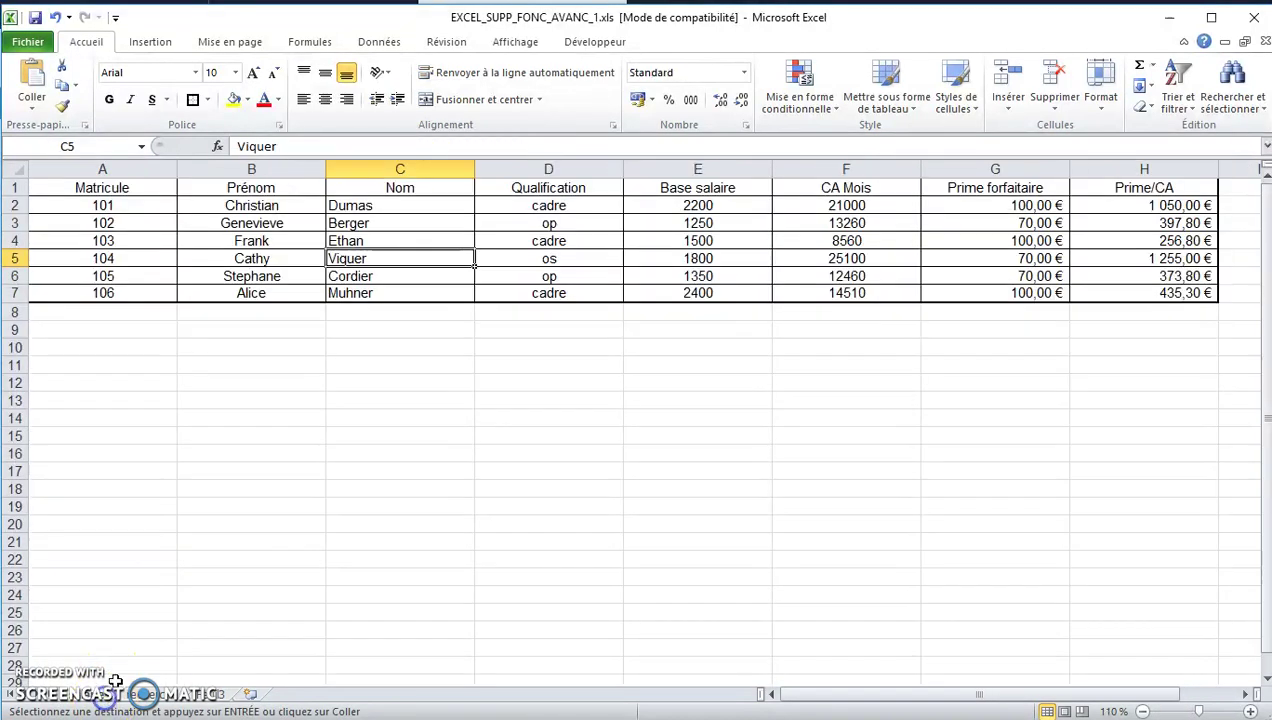
left_click(168, 697)
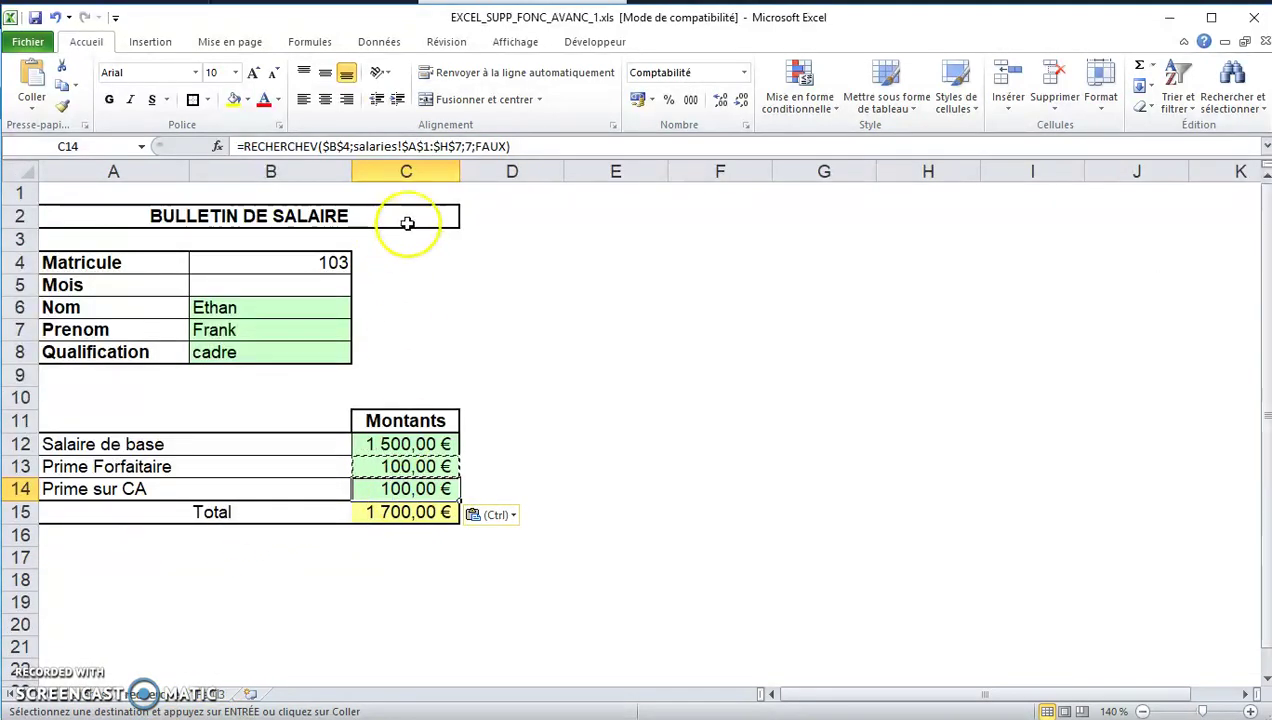
left_click(472, 146)
double_click(470, 146)
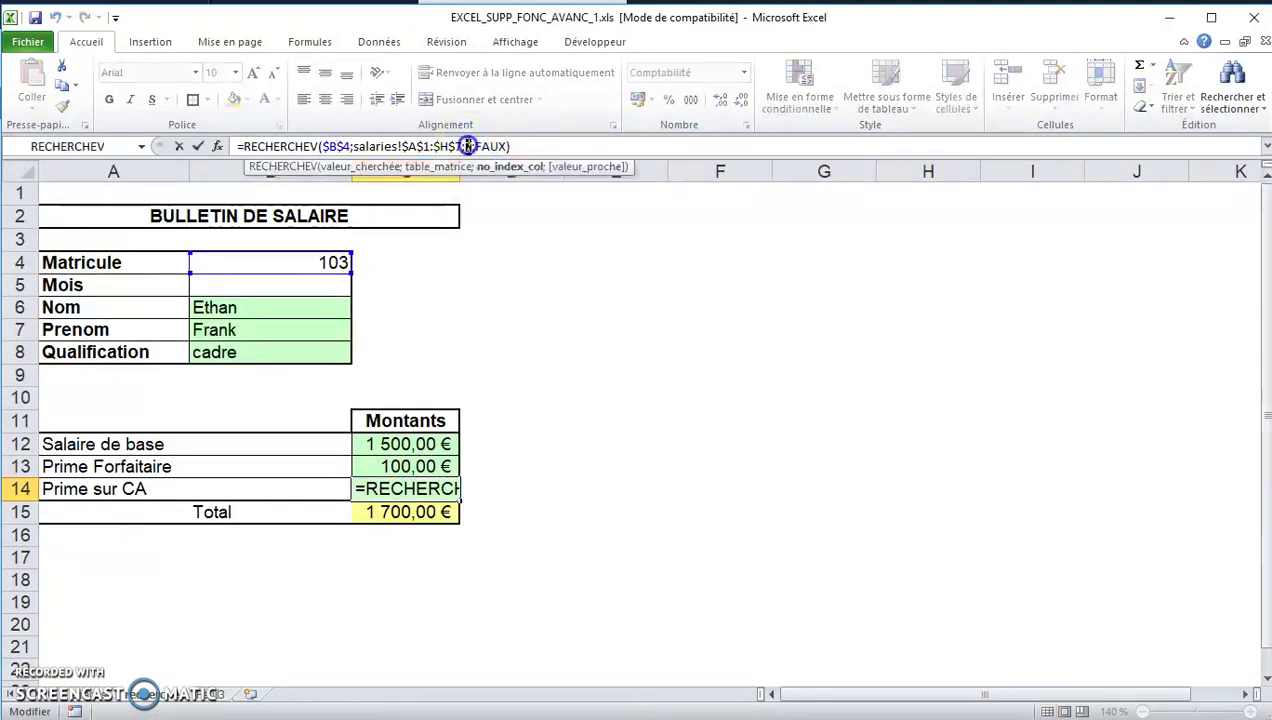
type("8")
key("Return")
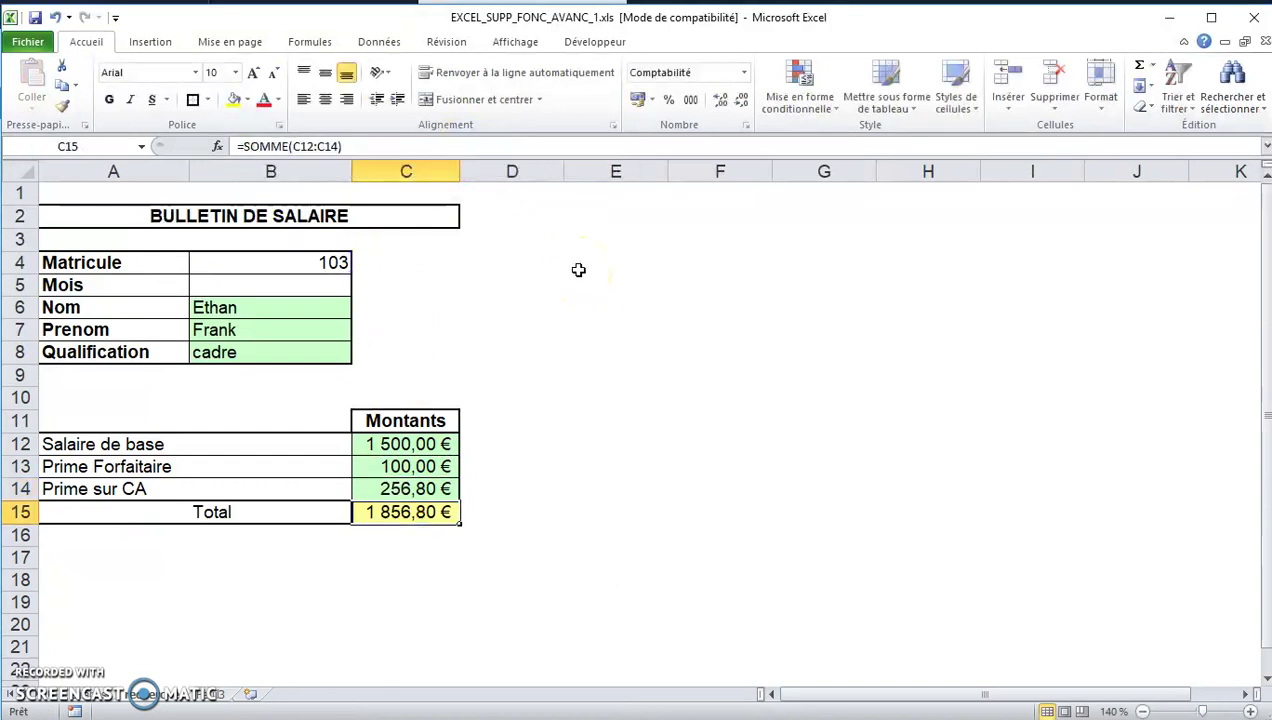
key("Up")
key("Down")
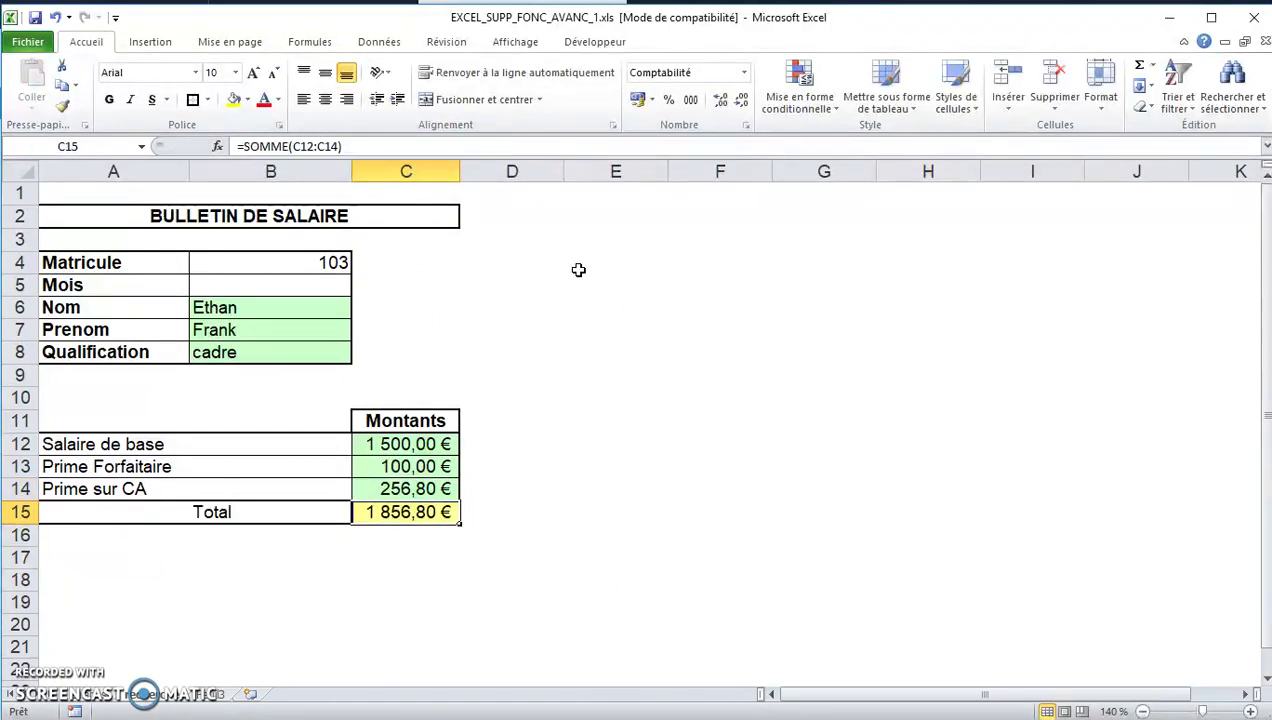
Test the payslip with a Matricule in B4 that is missing from the salaries sheet, and check the list of employees.
left_click(326, 262)
type("1")
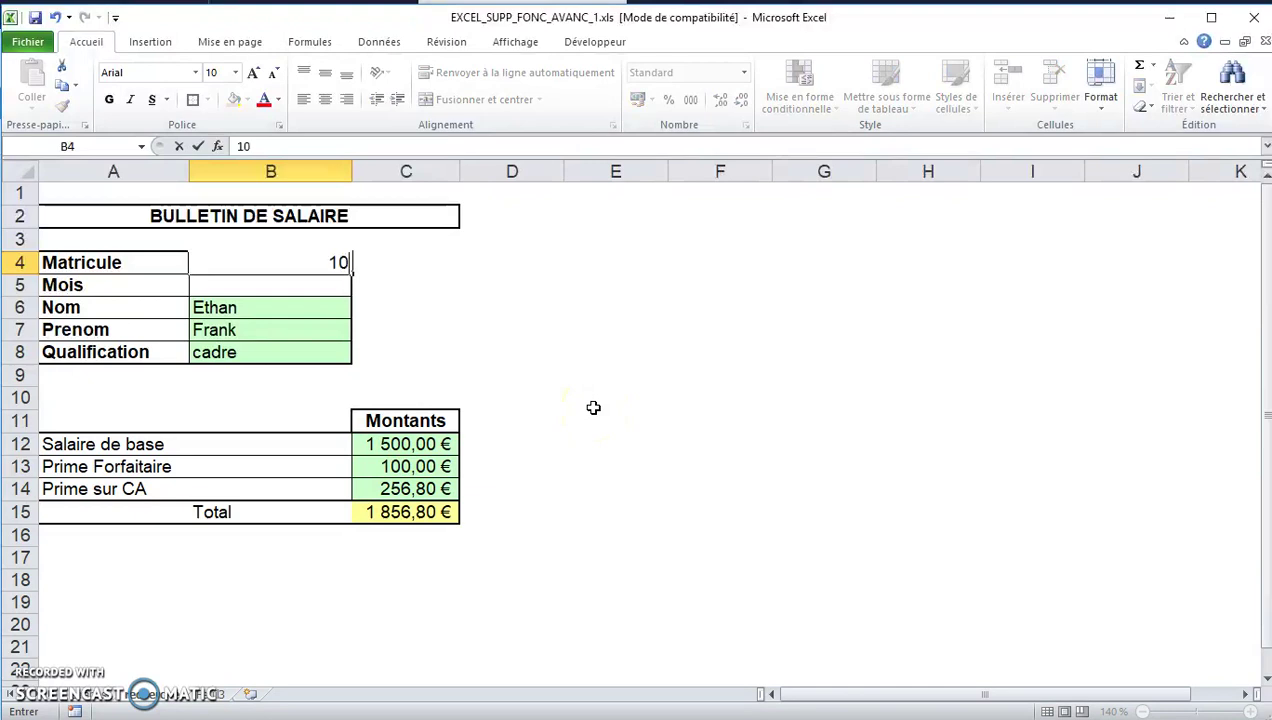
key("Return")
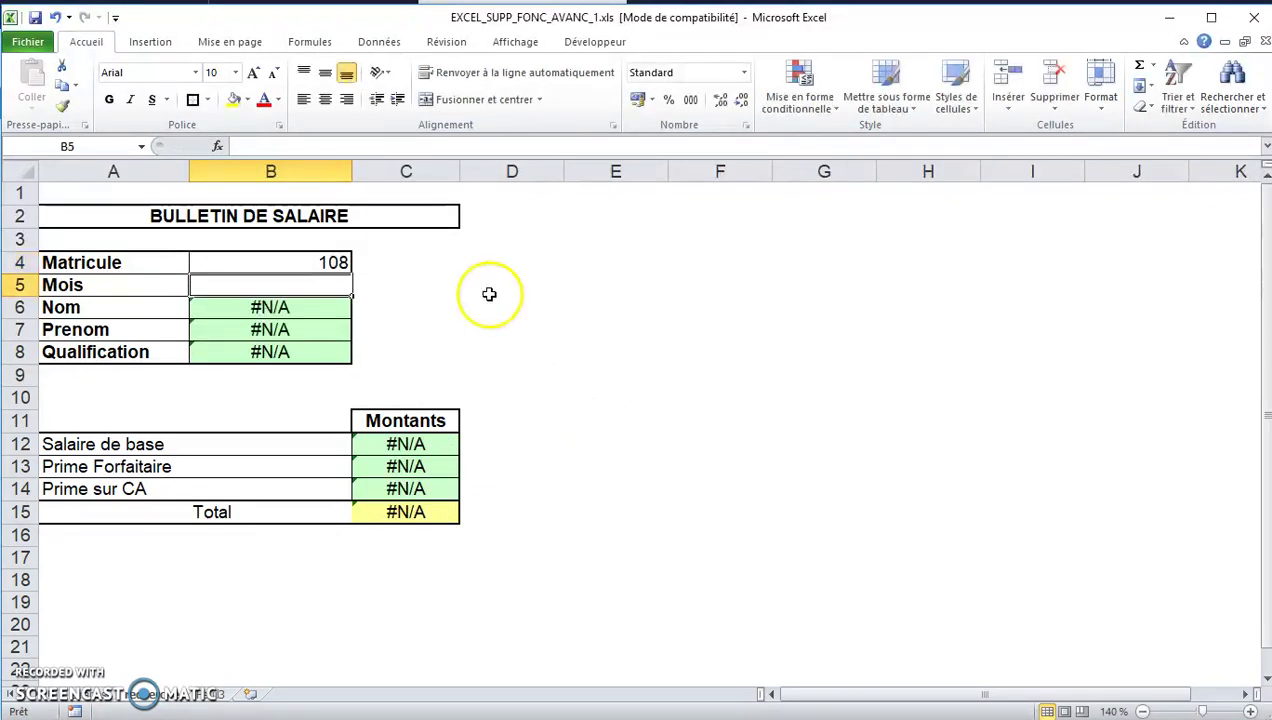
left_click(278, 261)
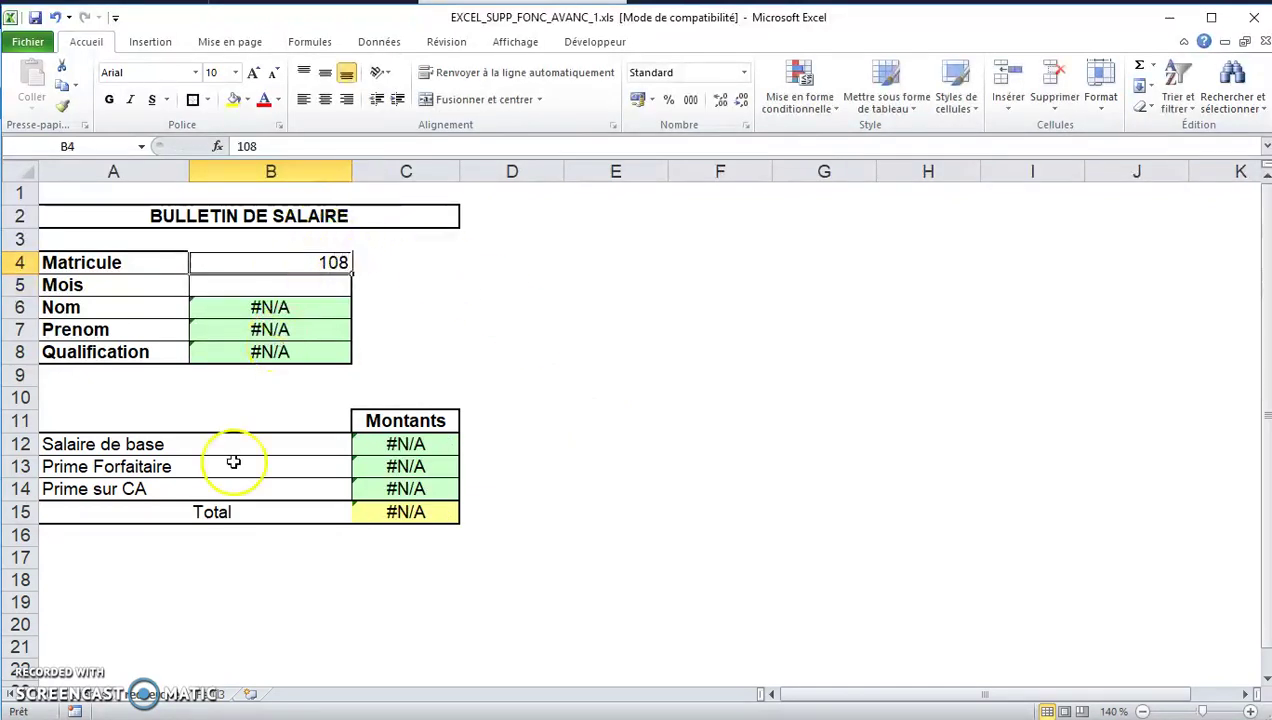
left_click(180, 694)
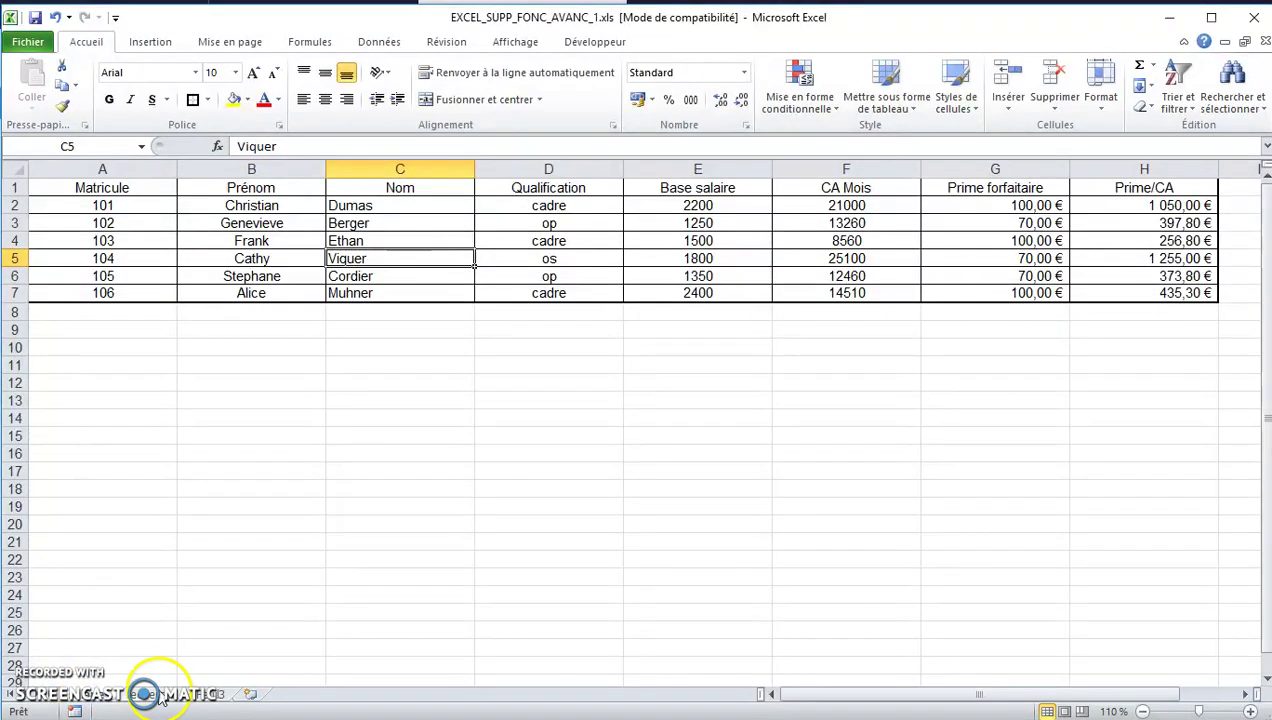
left_click(152, 694)
Enter the last listed employee's Matricule in B4 and compare the payslip's details and amounts with the salaries sheet.
left_click(266, 261)
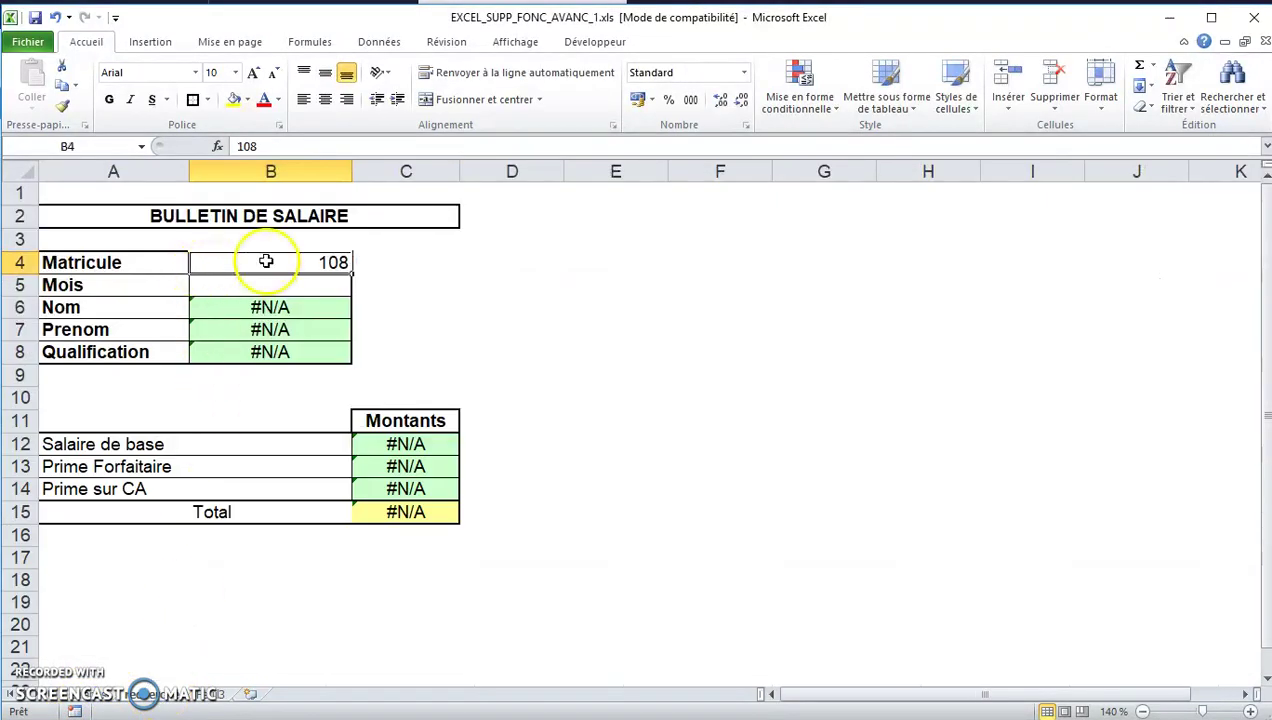
type("106")
key("Return")
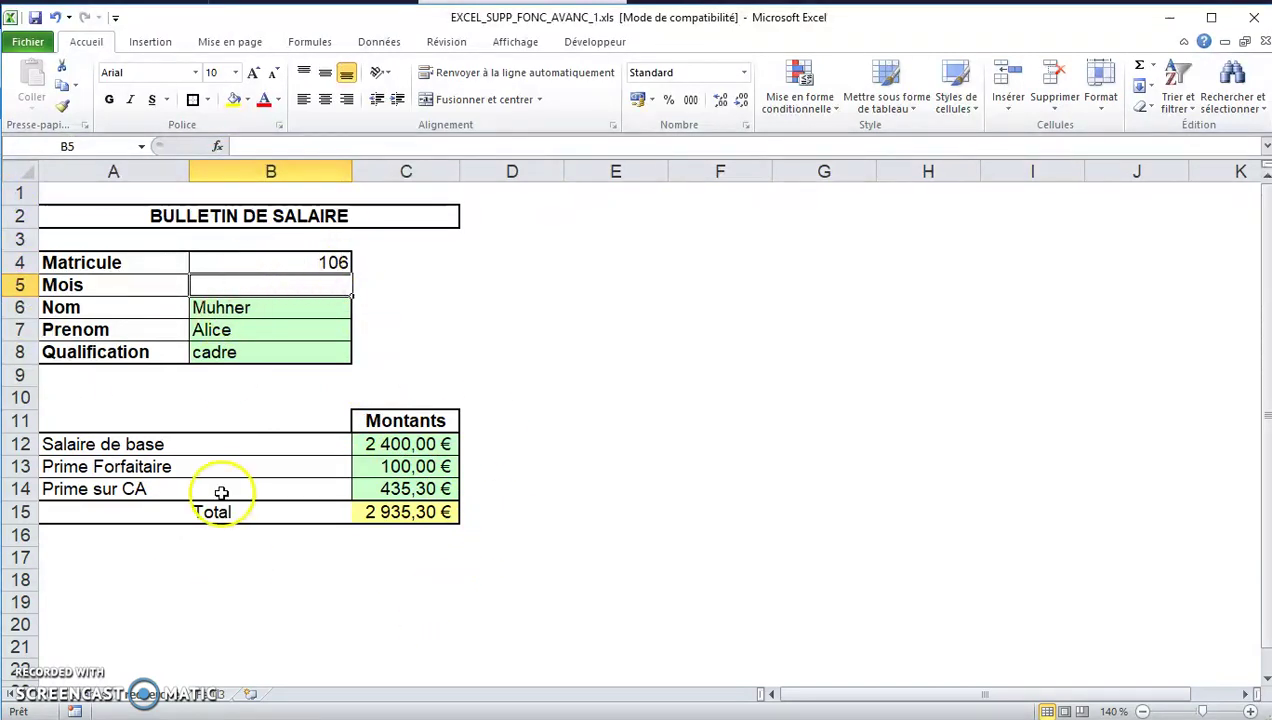
left_click(113, 693)
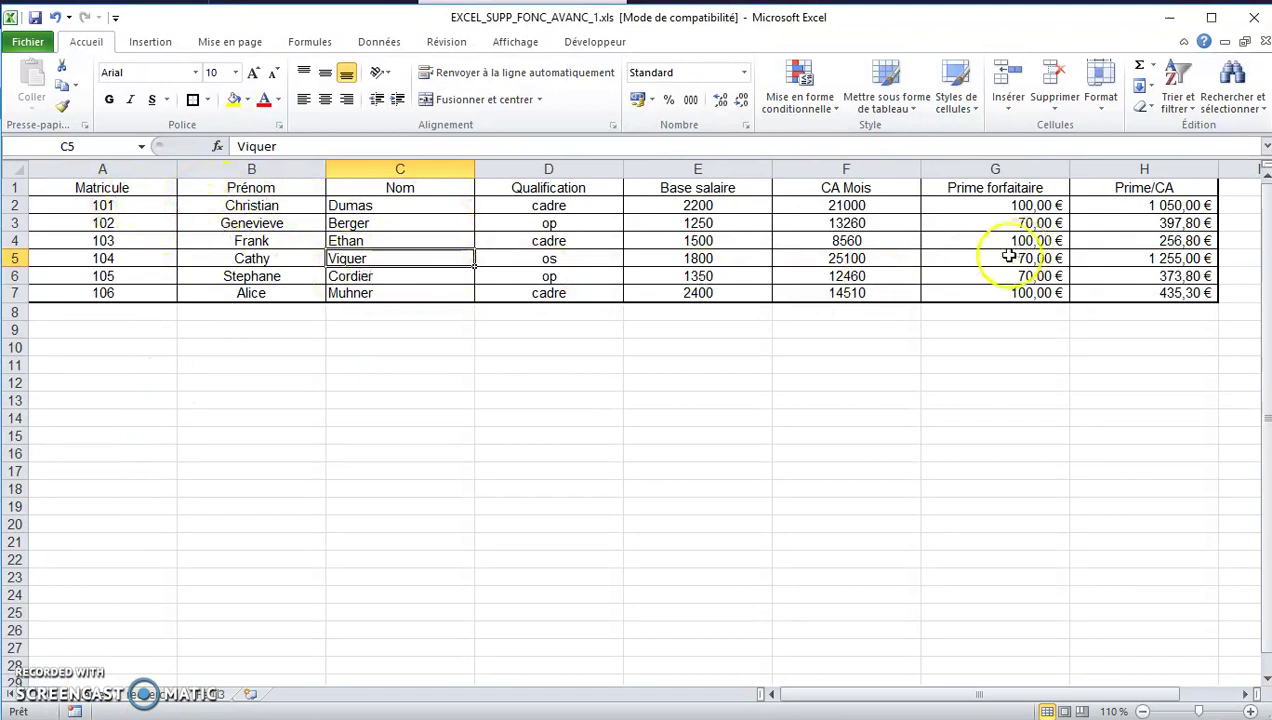
left_click(176, 694)
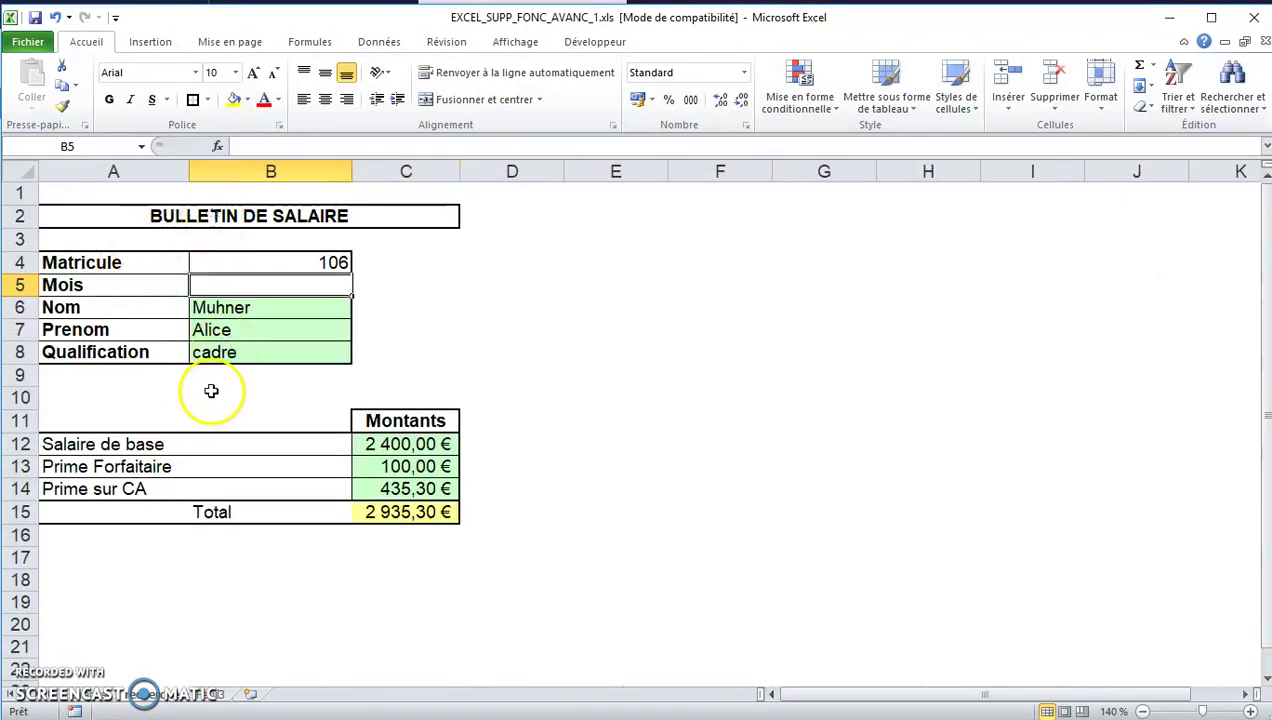
left_click(88, 698)
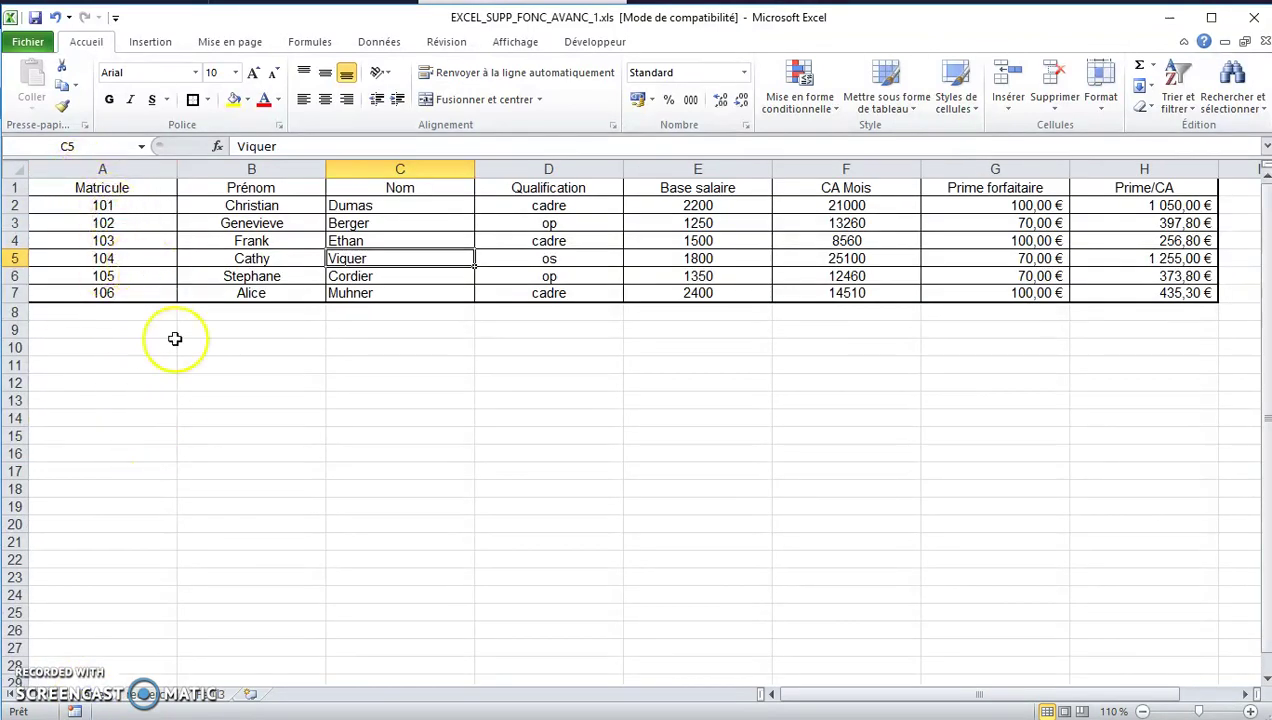
left_click(150, 694)
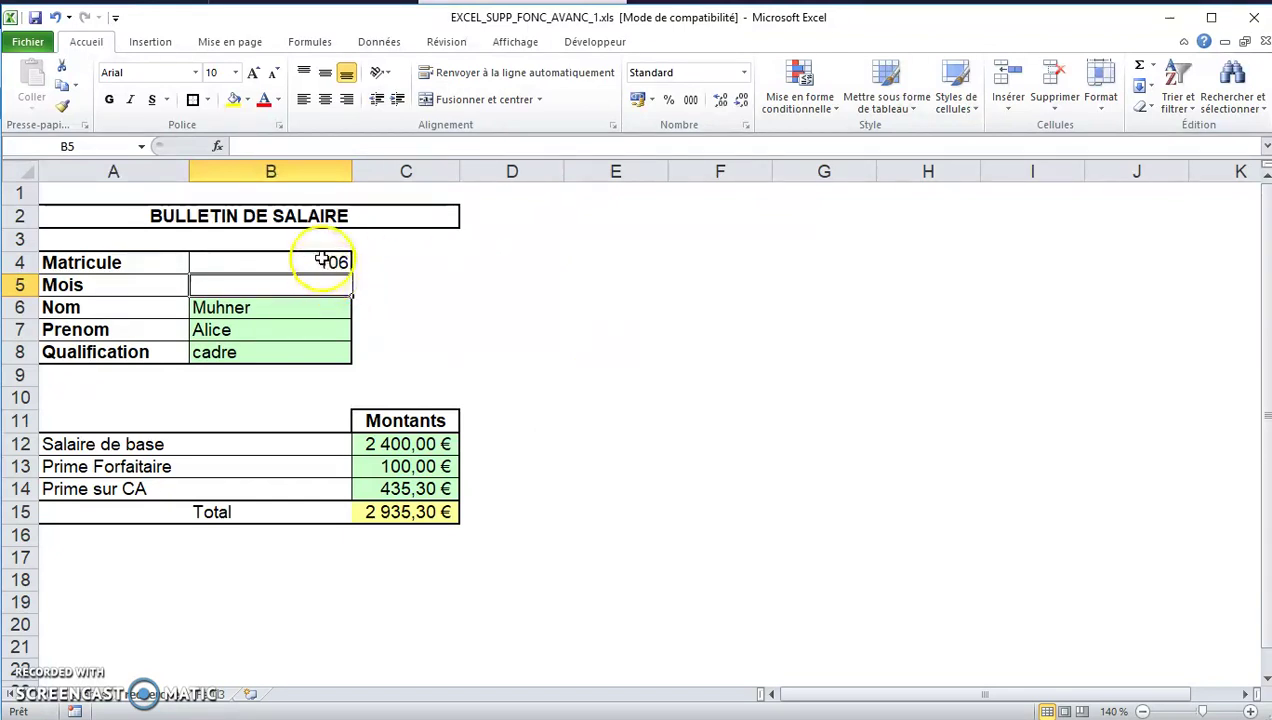
Review the Nom formula in B6, and examine the RECHERCHEH function's arguments from the empty cell C6 without inserting it.
left_click(258, 310)
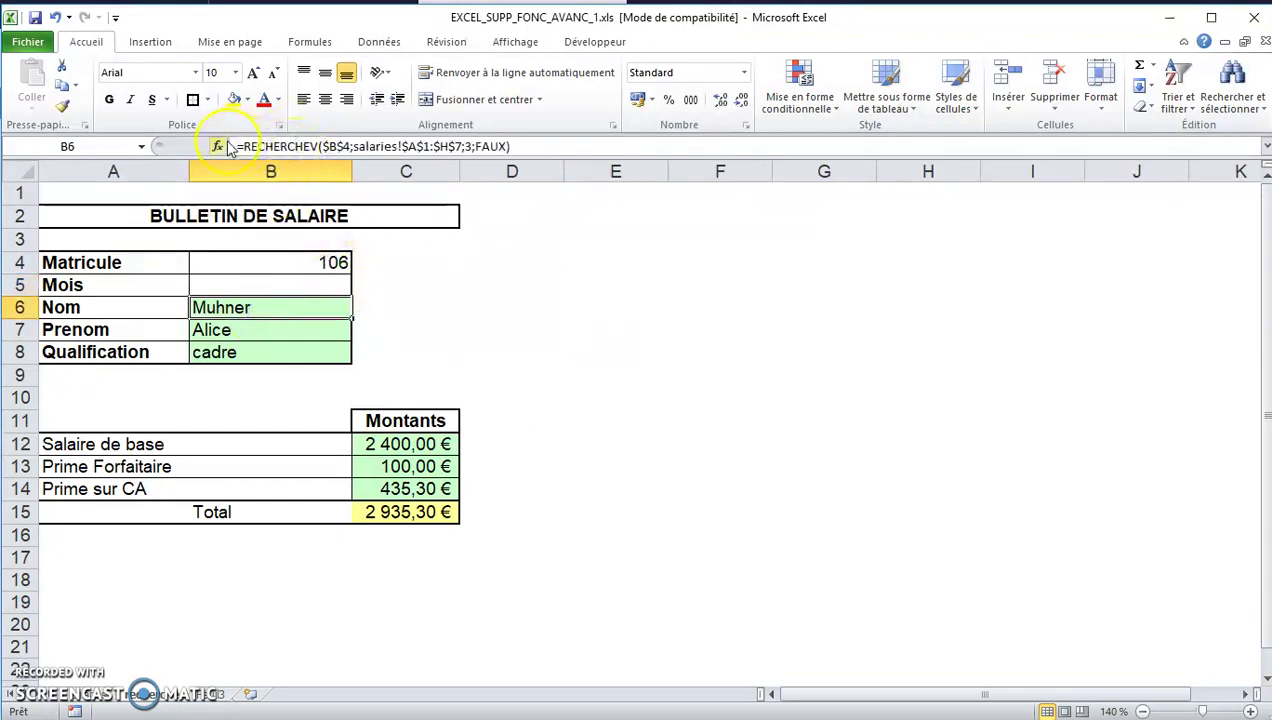
left_click(426, 310)
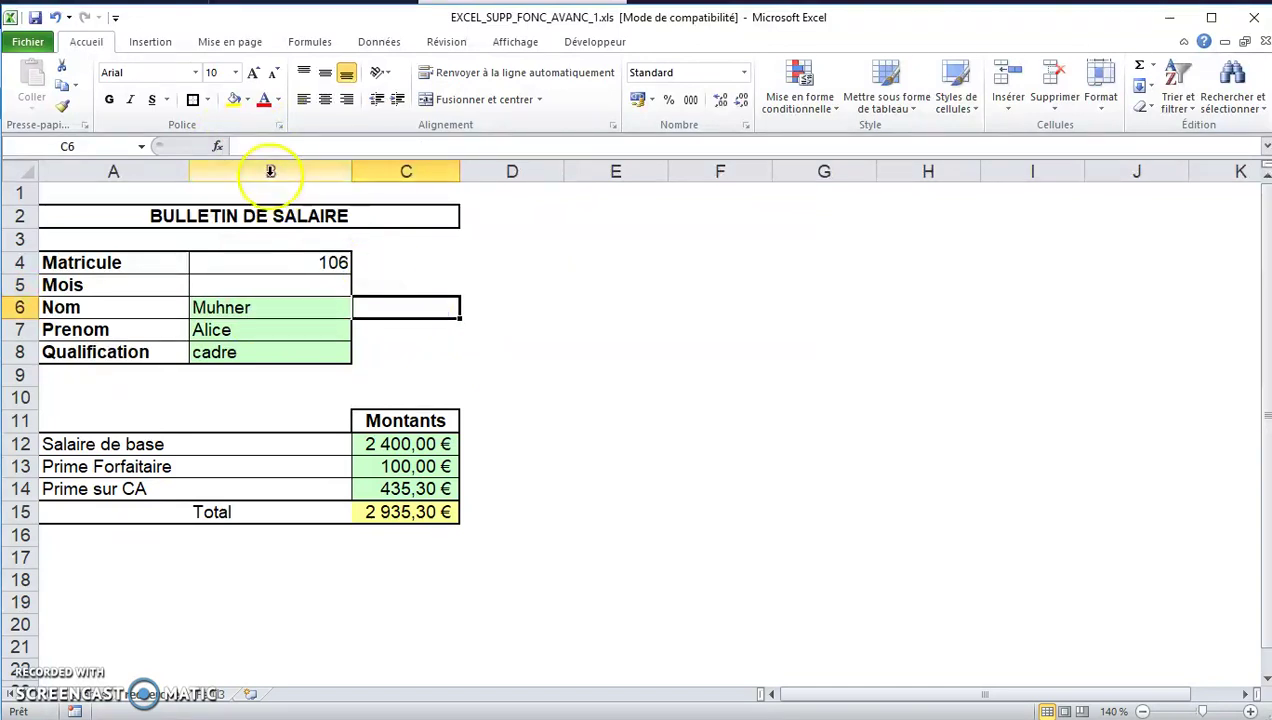
left_click(218, 147)
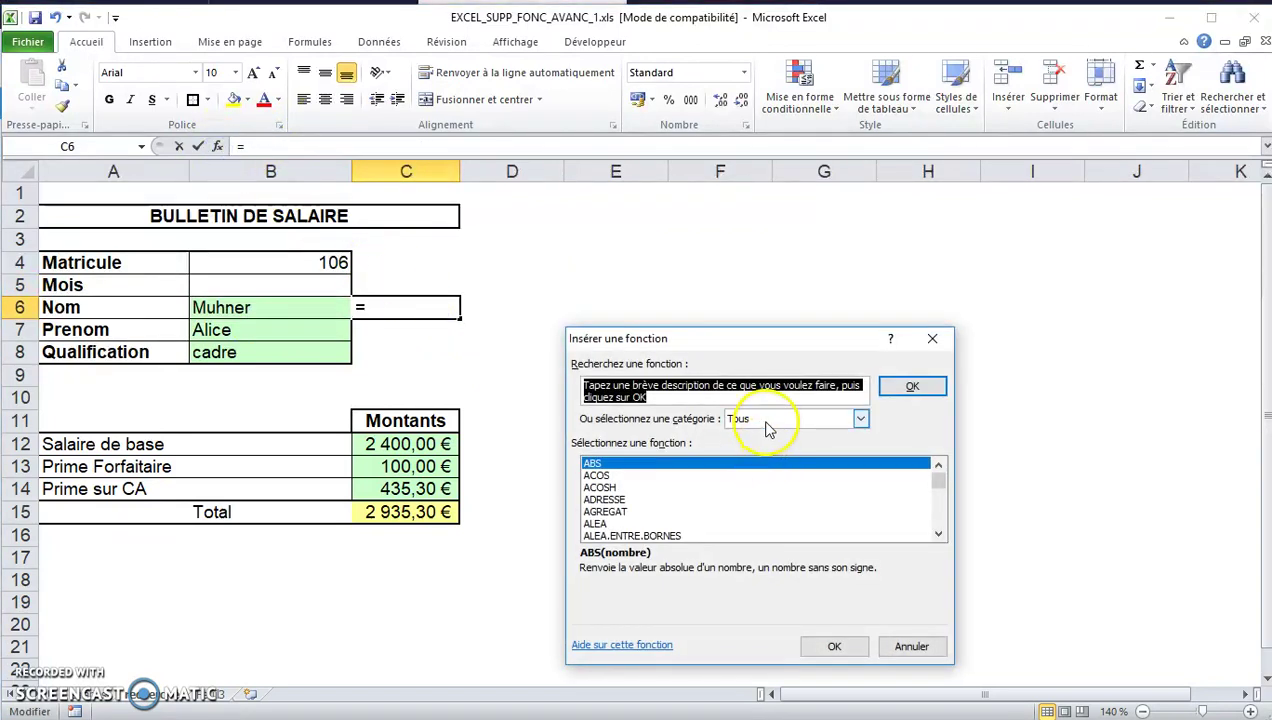
scroll(768, 508, "down", 7)
scroll(768, 513, "down", 20)
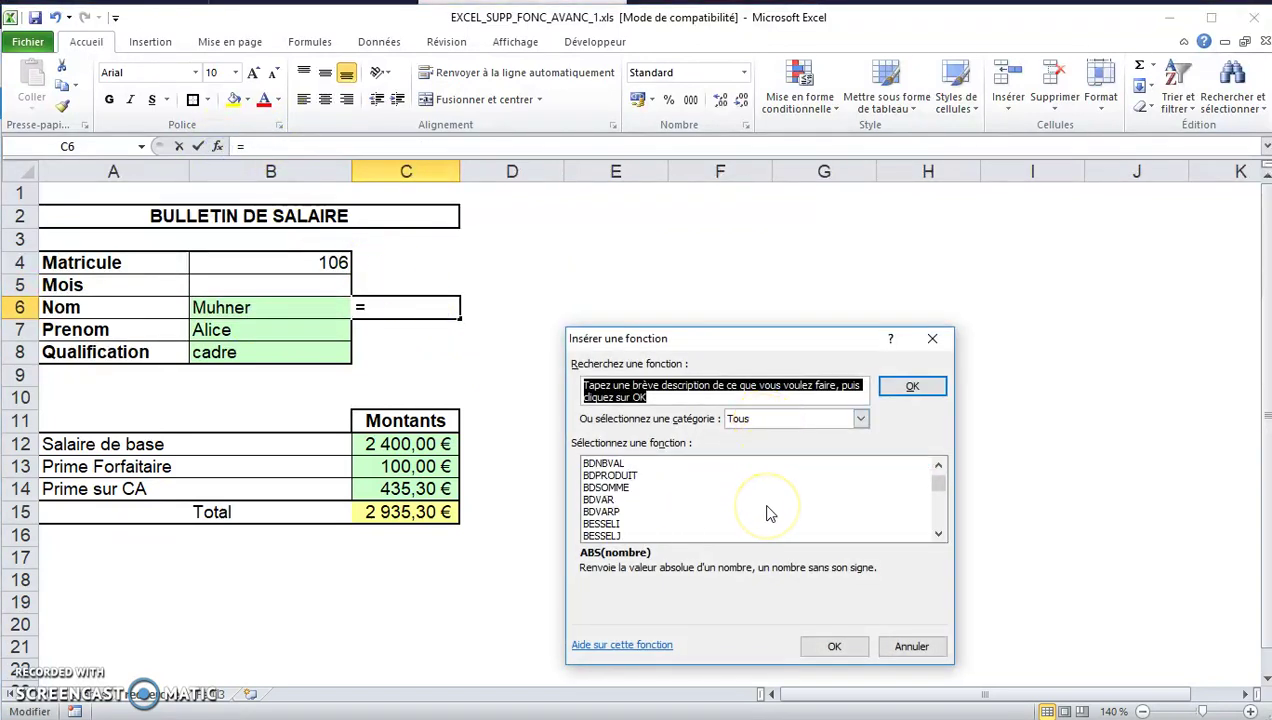
scroll(768, 511, "down", 20)
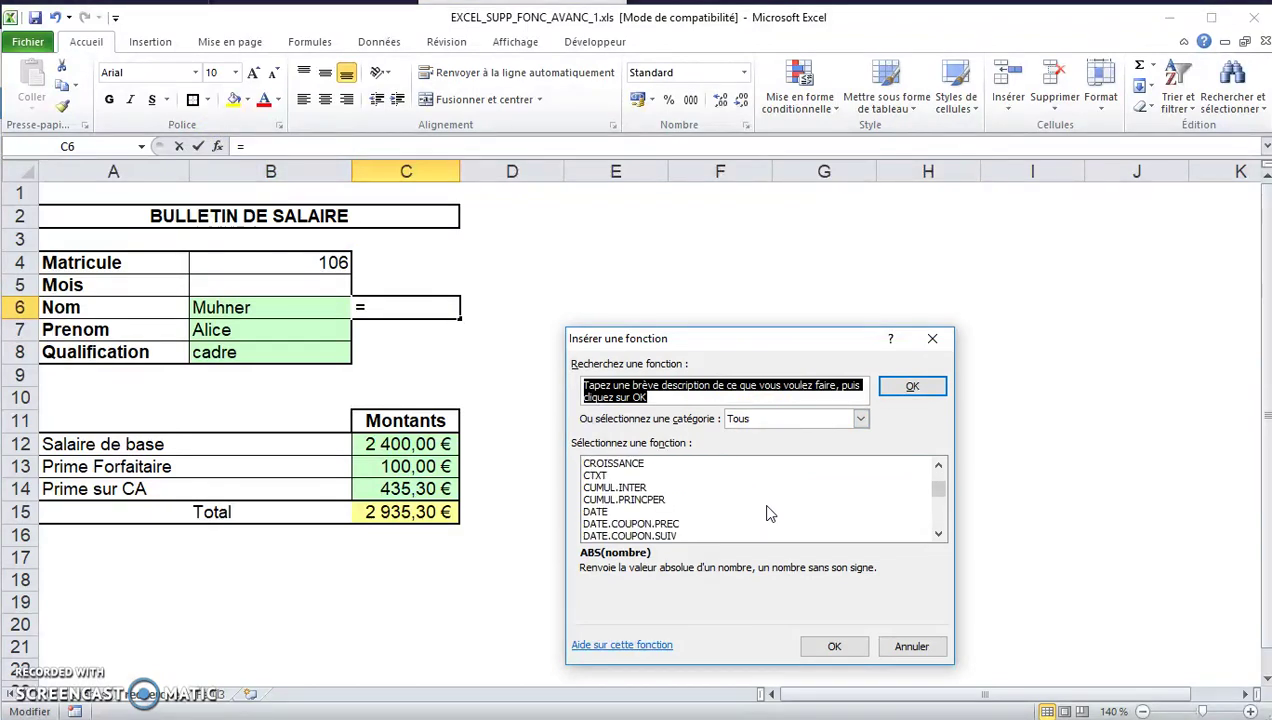
scroll(768, 510, "down", 20)
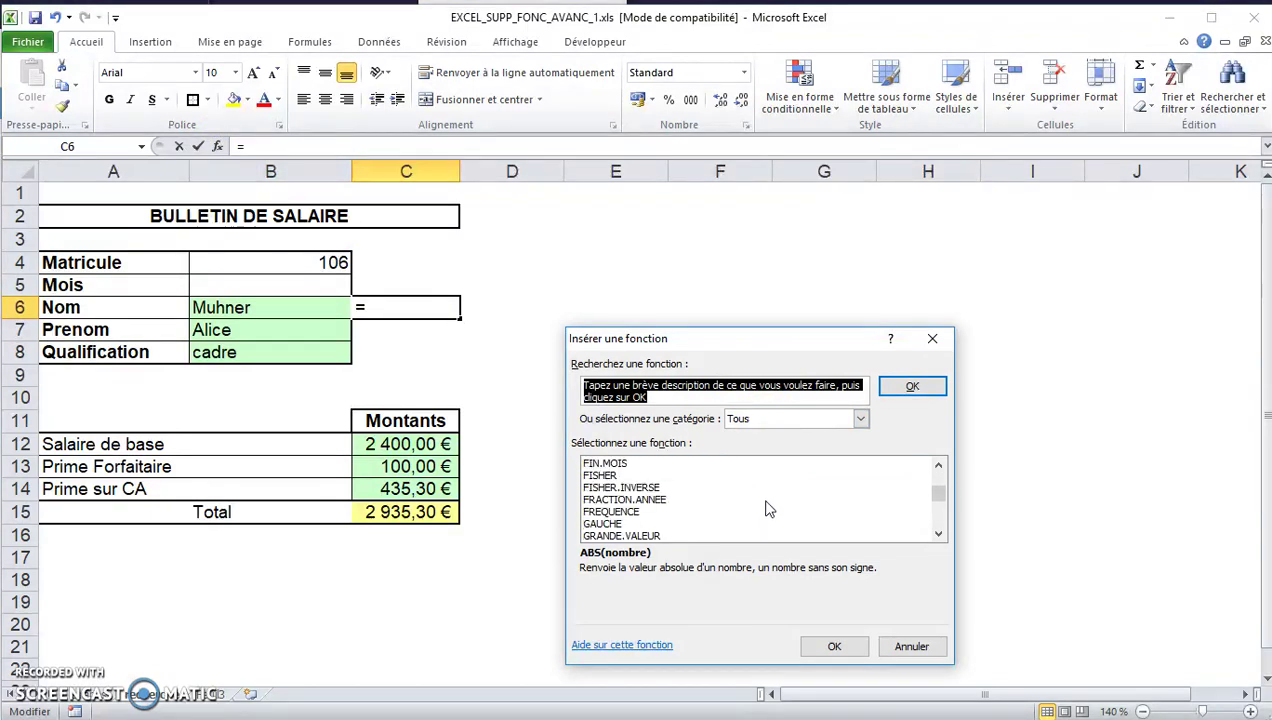
left_click_drag(938, 494, 940, 514)
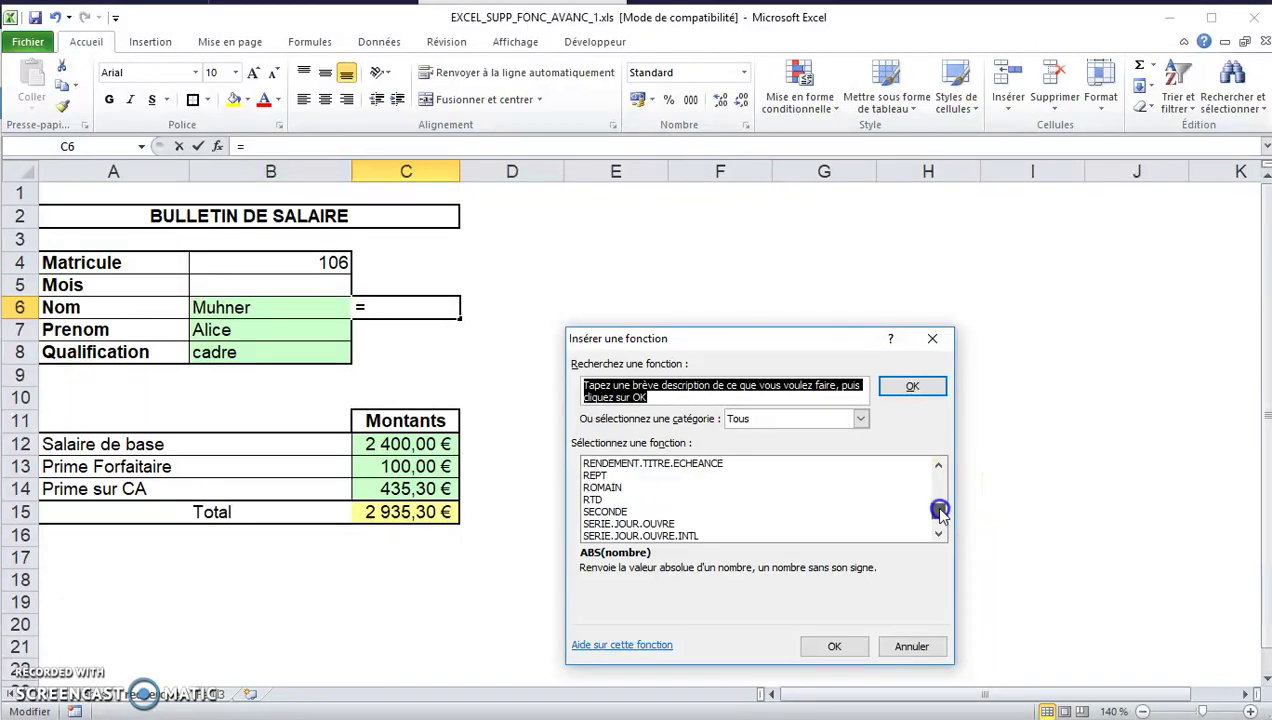
scroll(735, 507, "up", 5)
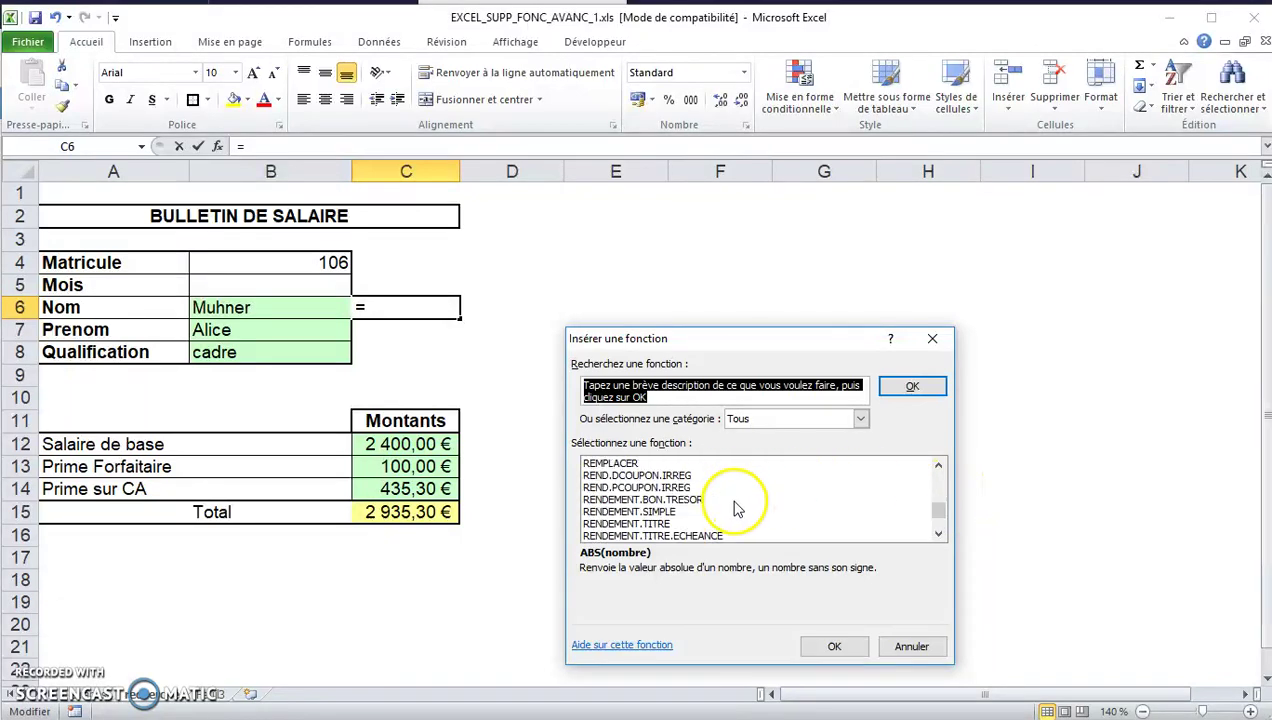
left_click(630, 511)
left_click(822, 647)
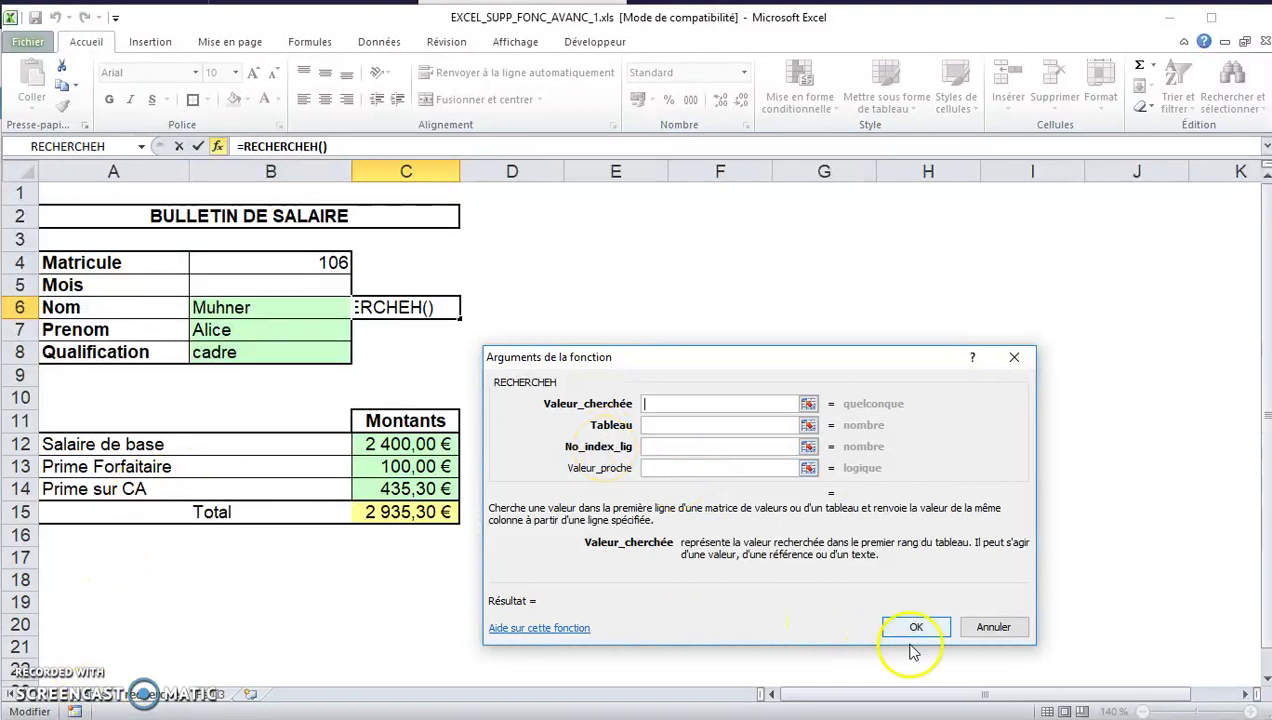
left_click(992, 626)
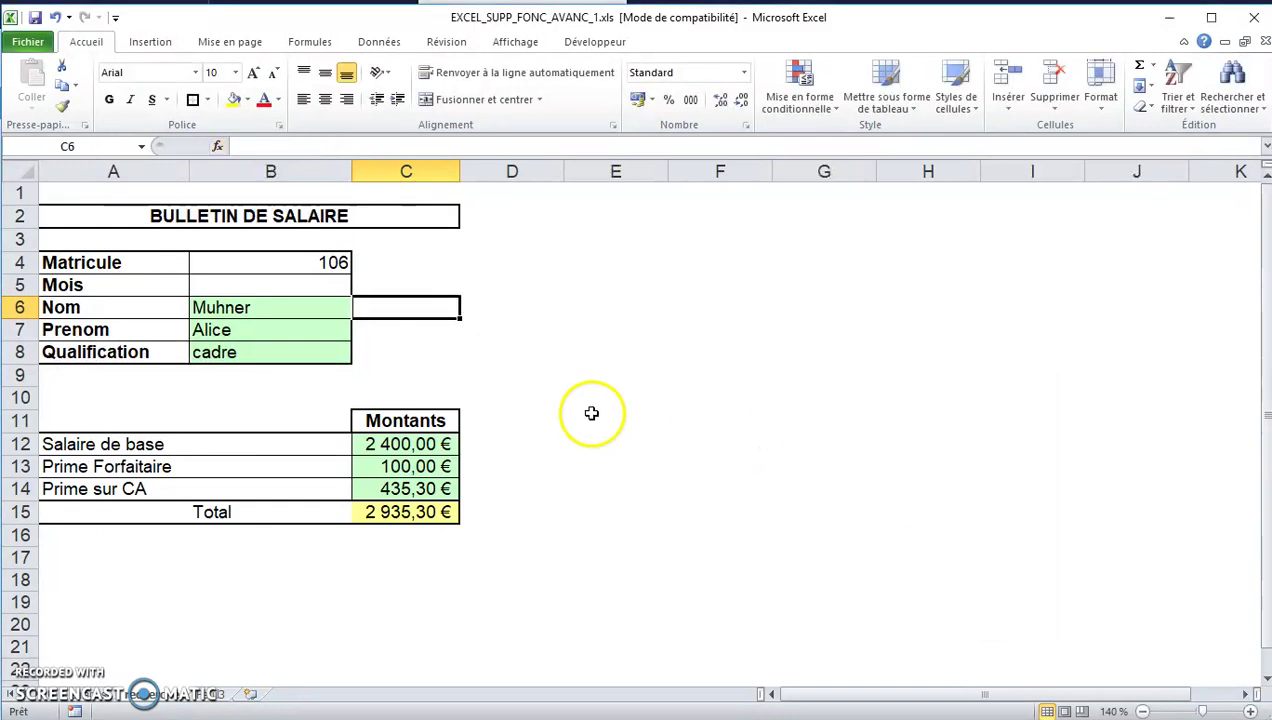
left_click(591, 413)
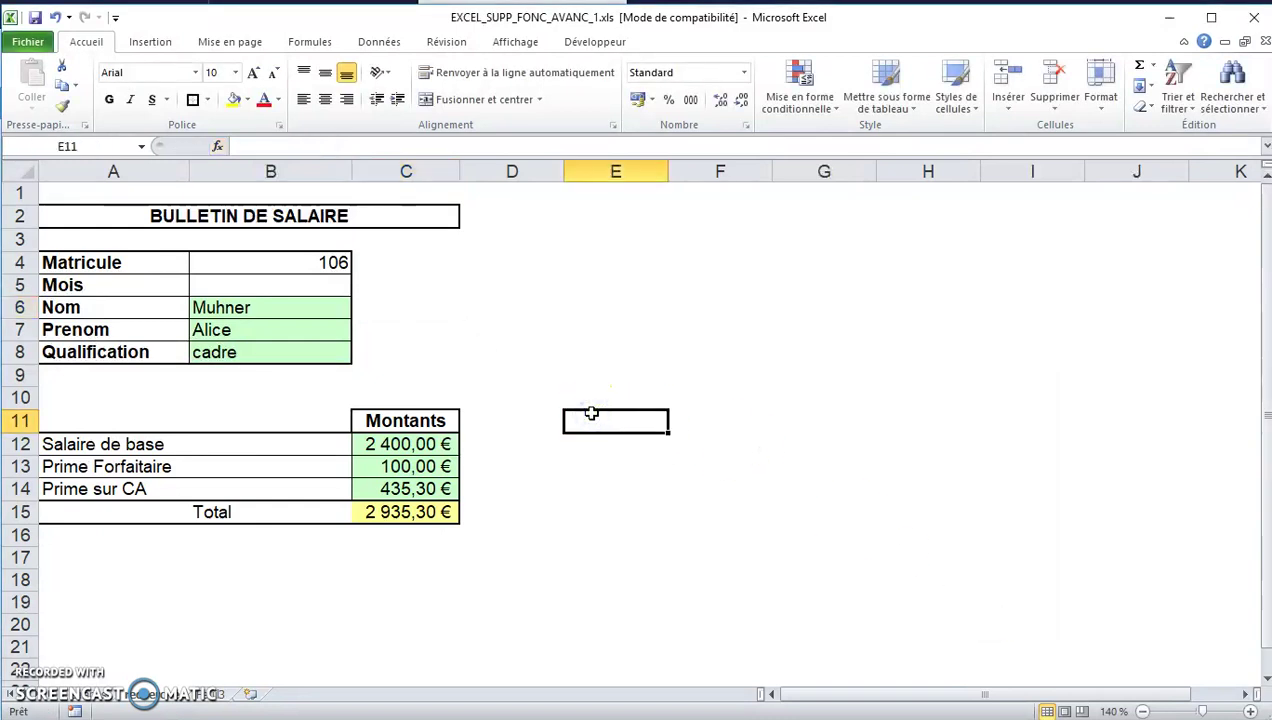